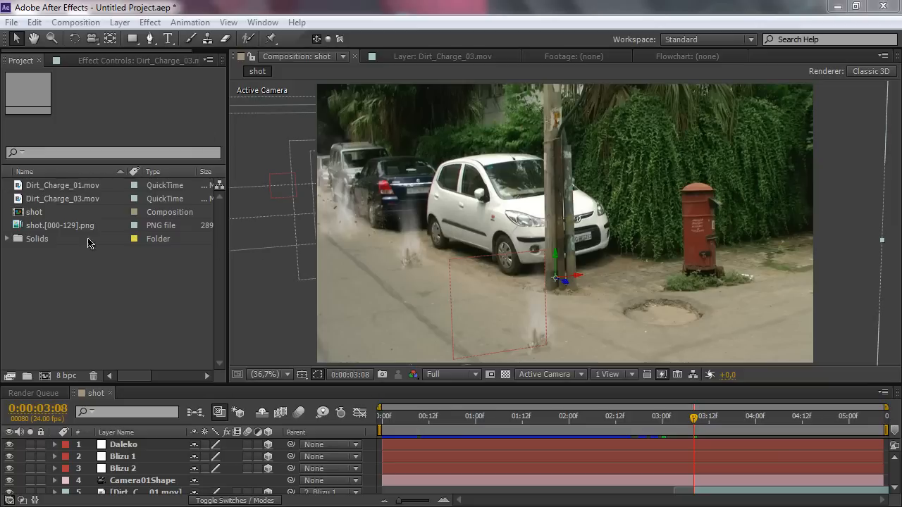
Play the shot composition from its first frame to examine how the dirt charge effects stick to the street.
left_click(130, 321)
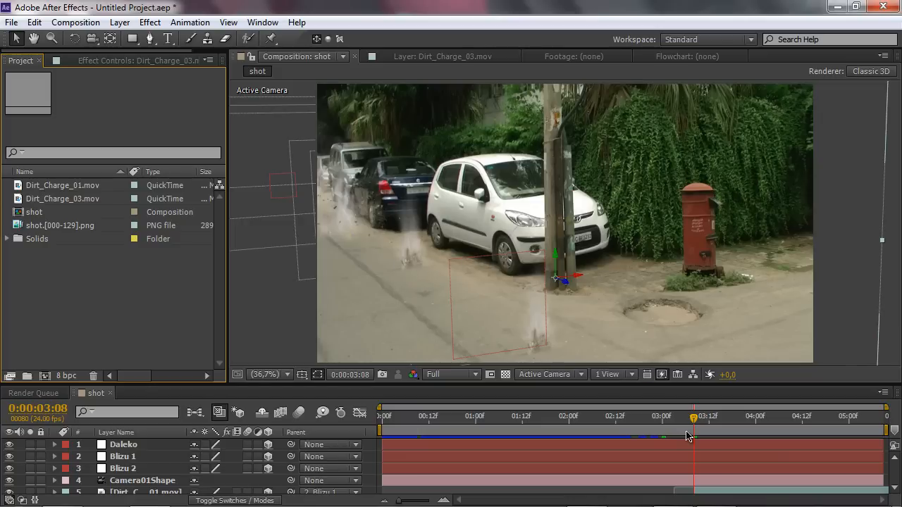
mouse_move(694, 417)
left_mouse_down()
mouse_move(704, 420)
mouse_move(694, 419)
left_mouse_up()
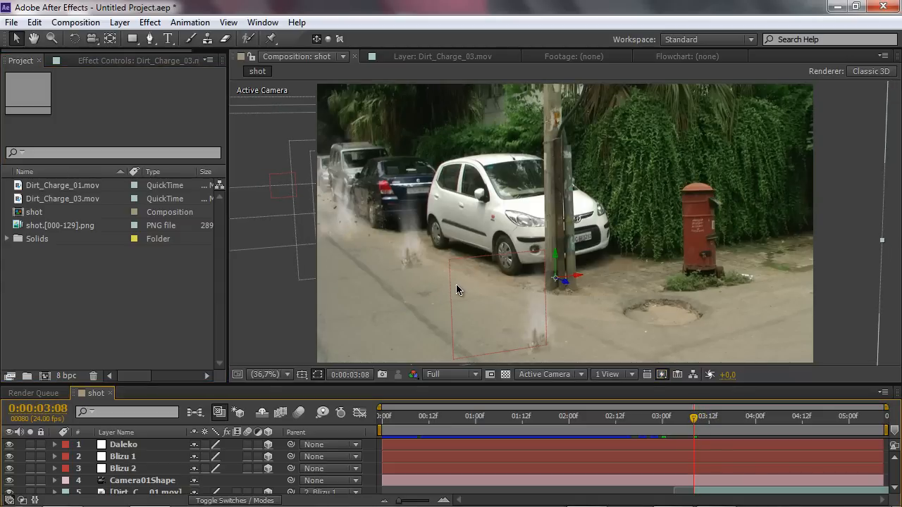
left_click(384, 417)
key("space")
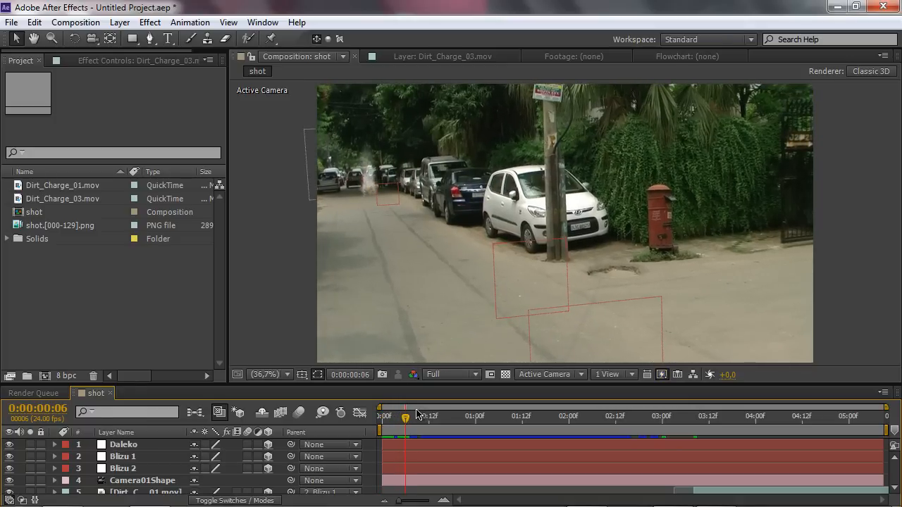
mouse_move(407, 417)
left_mouse_down()
mouse_move(399, 421)
mouse_move(421, 420)
left_mouse_up()
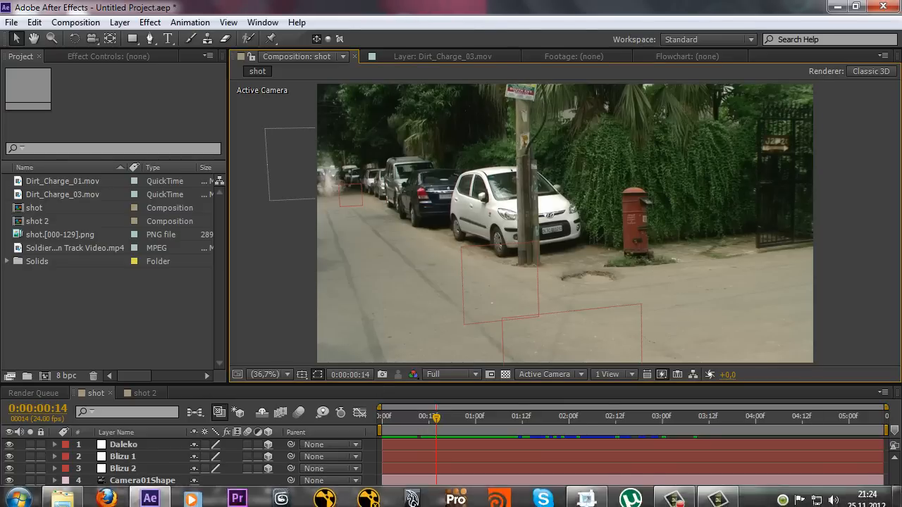
Switch to PFTrack, open footage import on the shot.[0-129].png sequence, and try the Single Frames listing before returning to the sequence view.
left_click(411, 498)
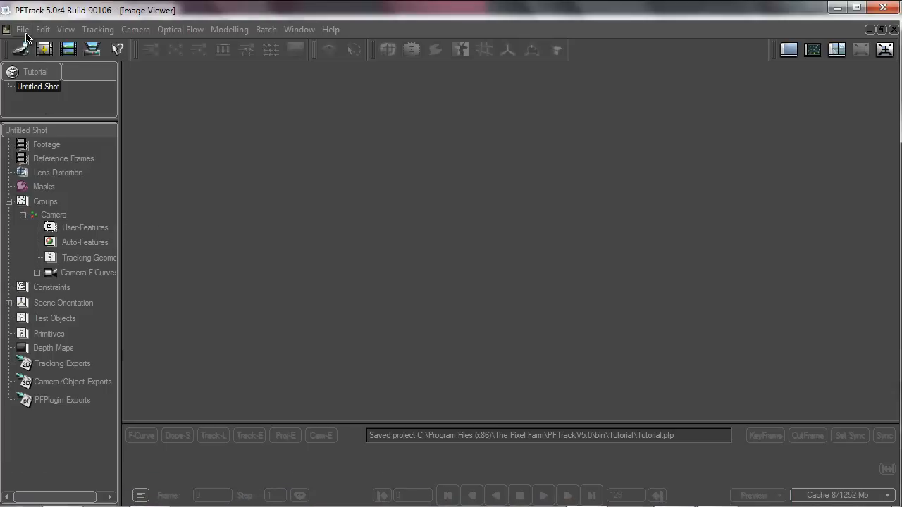
left_click(26, 34)
left_click(42, 216)
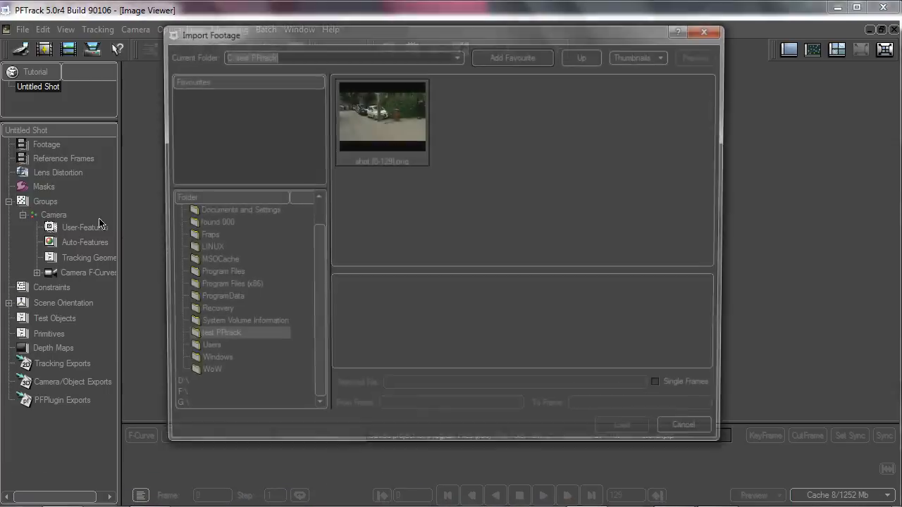
left_click(381, 149)
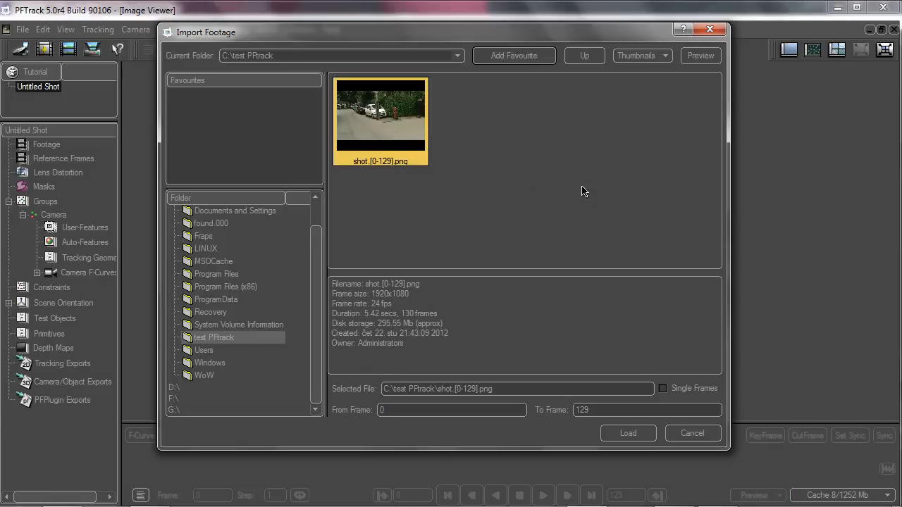
left_click(662, 388)
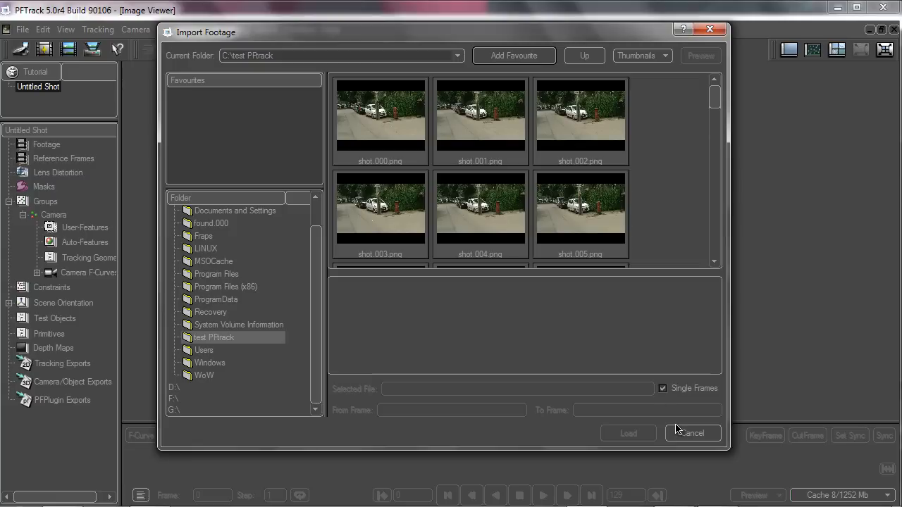
left_click(663, 388)
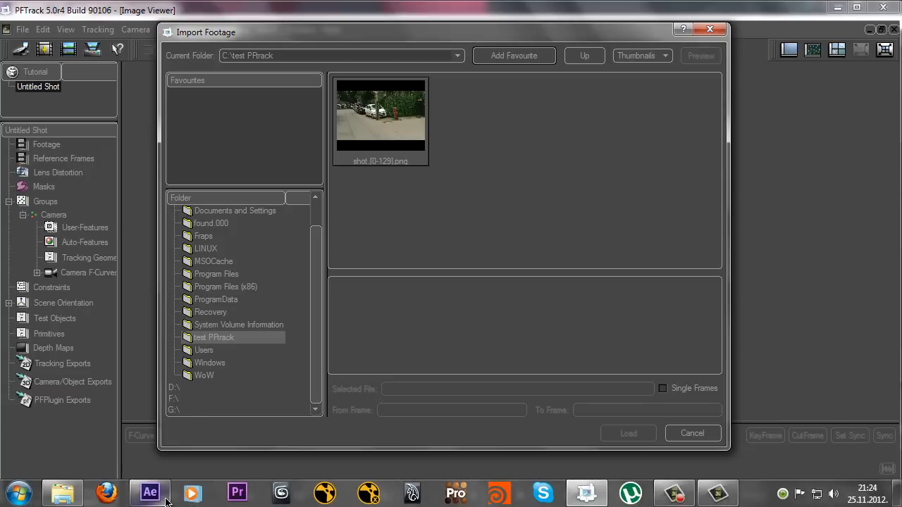
Switch to After Effects and create a new composition from the Soldier Scene #5 Foutain Track Video.mp4 footage.
left_click(149, 493)
right_click(62, 248)
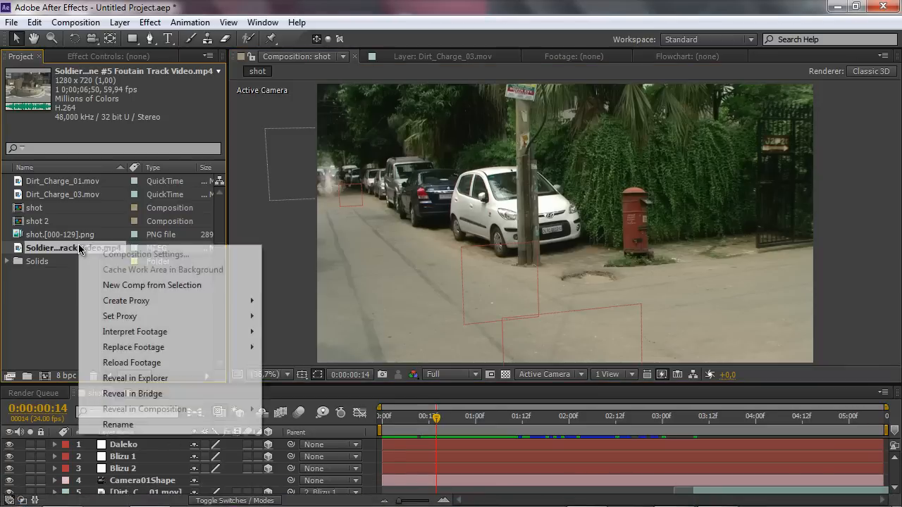
left_click(116, 285)
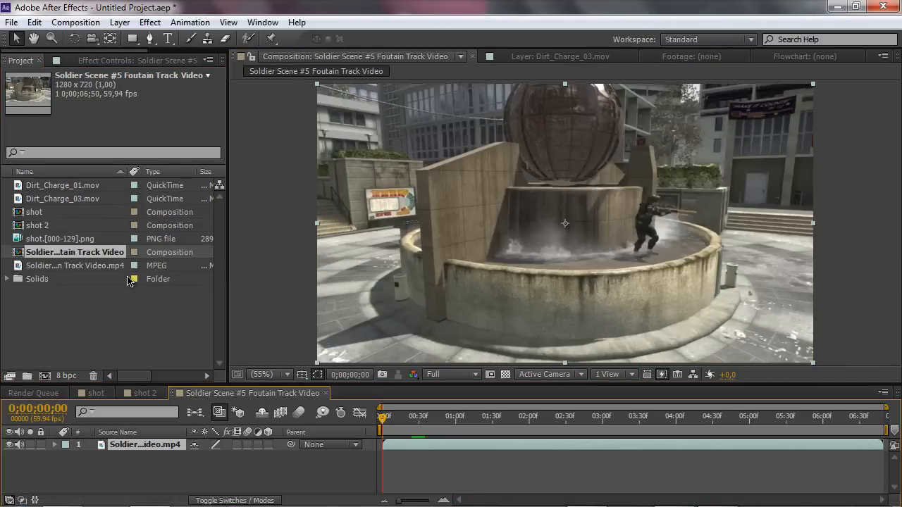
Add the Soldier Scene composition to the render queue with its output module format set to TIFF Sequence.
left_click(88, 22)
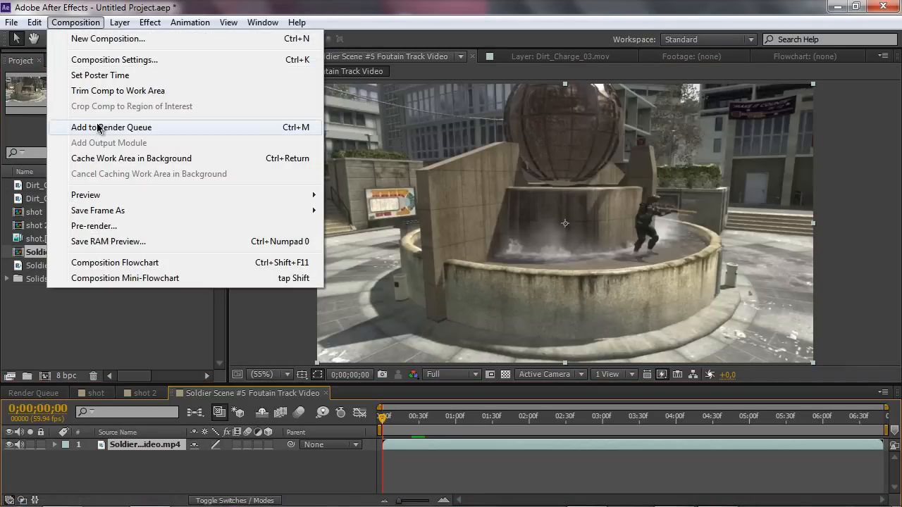
left_click(148, 125)
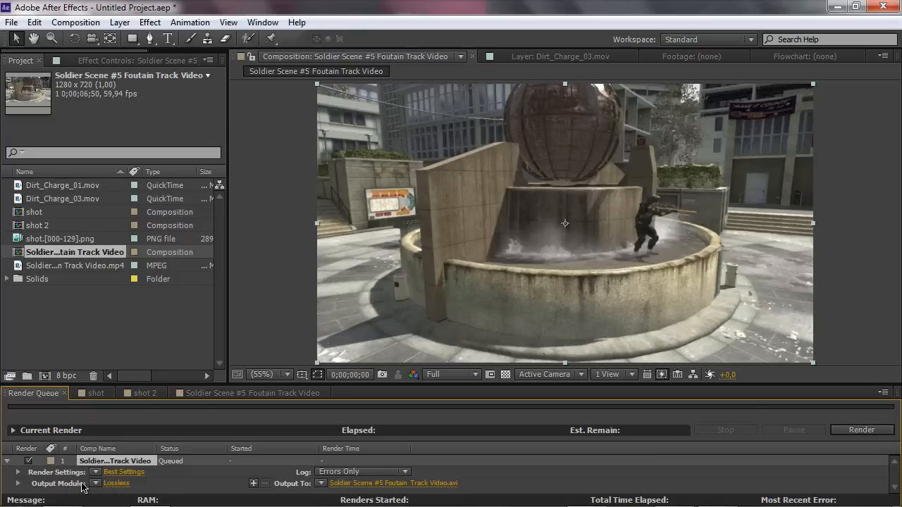
left_click(117, 483)
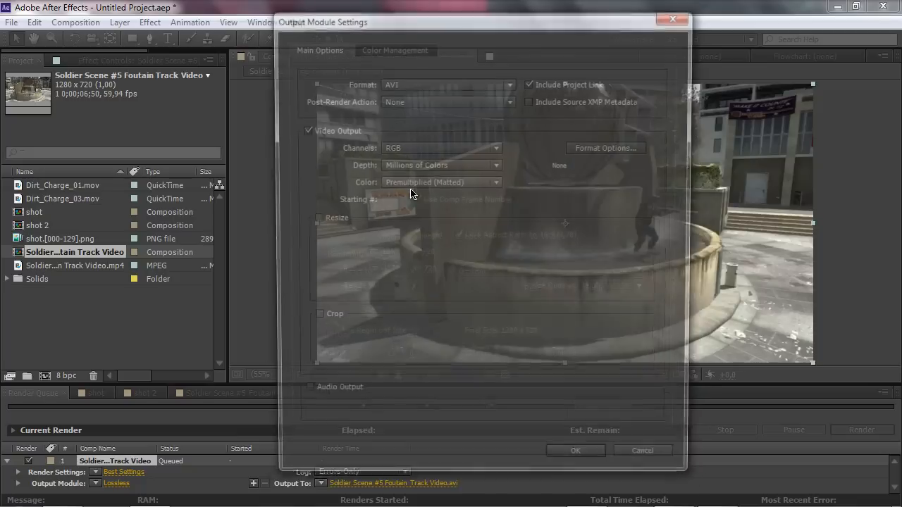
left_click(484, 82)
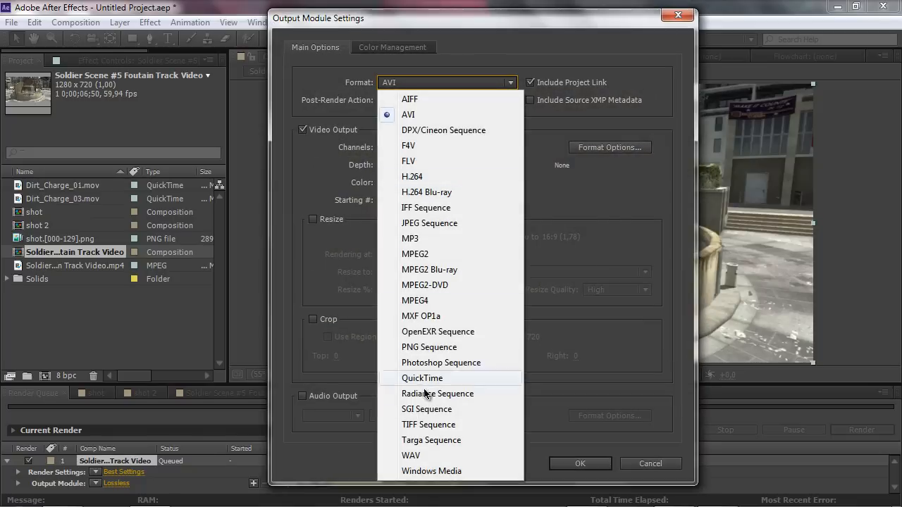
left_click(427, 424)
left_click(577, 463)
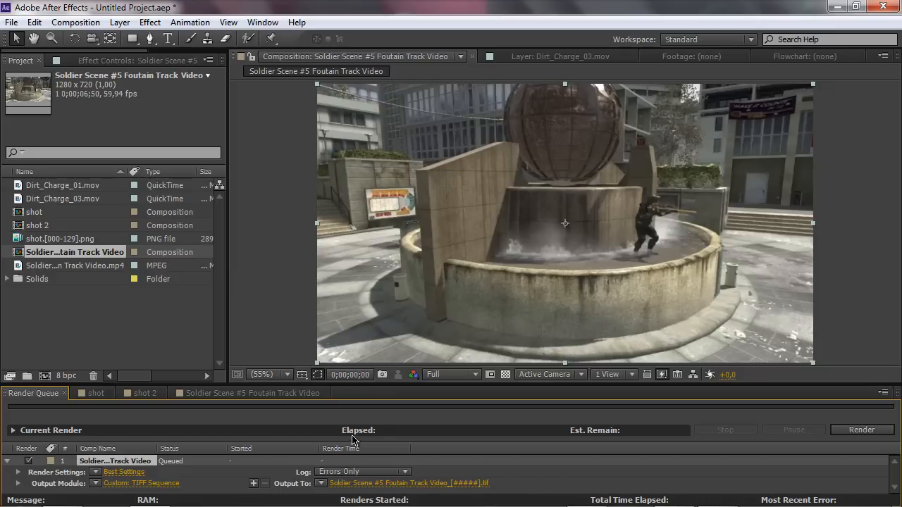
left_click(272, 395)
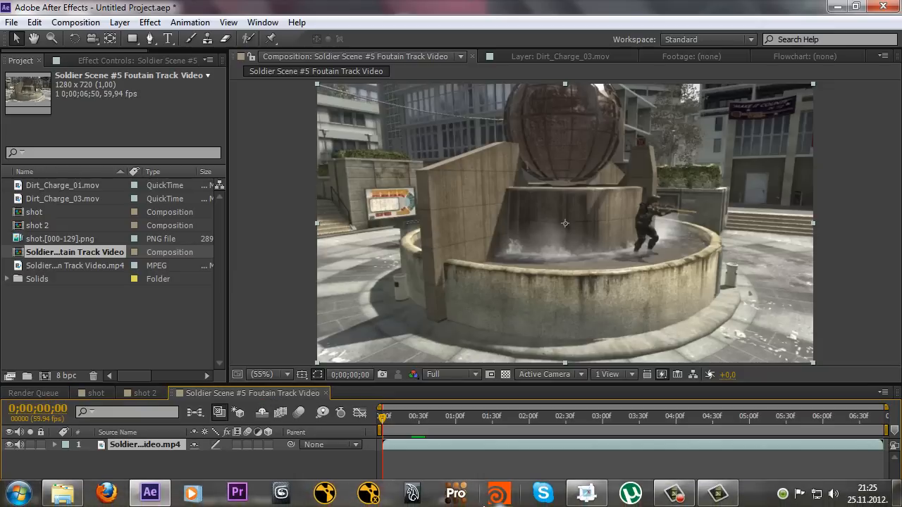
Play and scrub the shot 2 composition in After Effects to examine its camera track points on the street, cars and hedge.
left_click(586, 499)
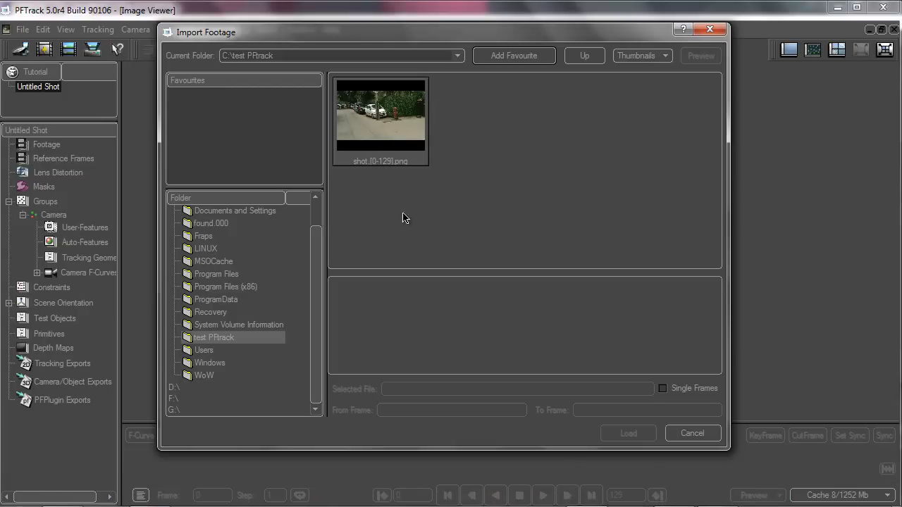
mouse_move(151, 501)
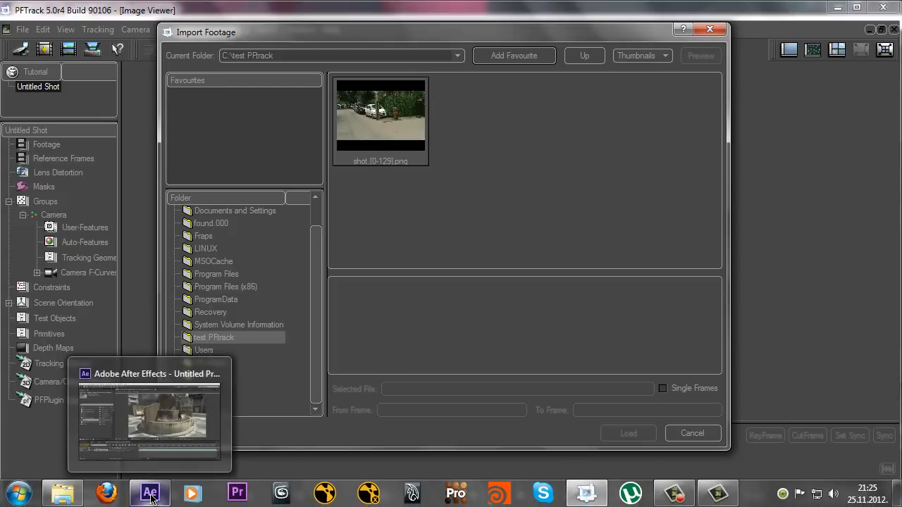
left_click(162, 416)
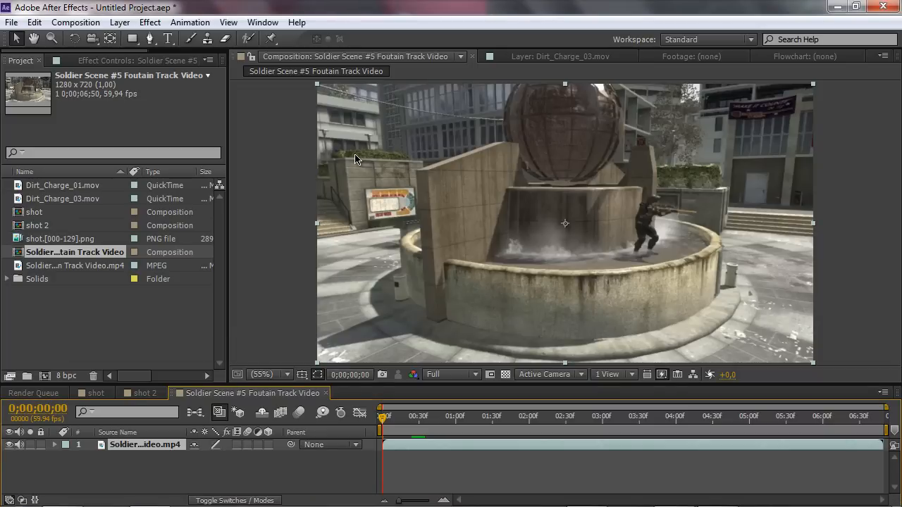
left_click(144, 392)
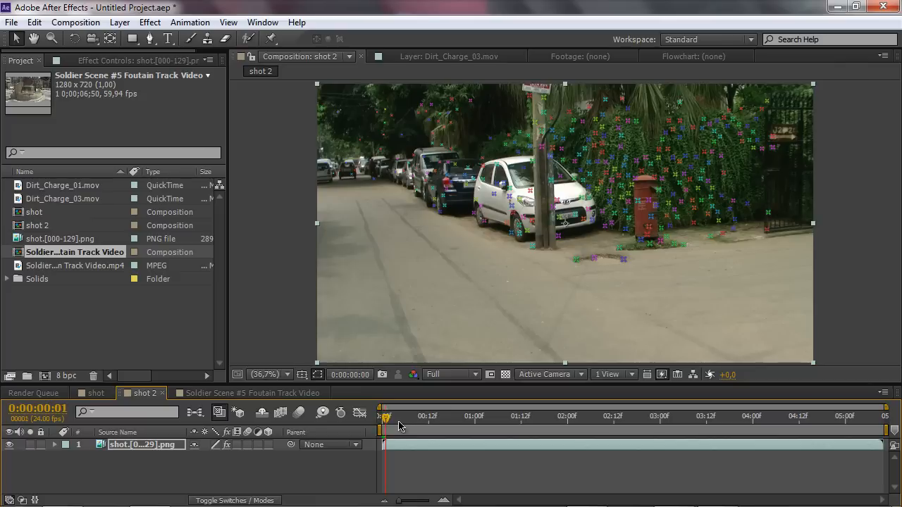
key("space")
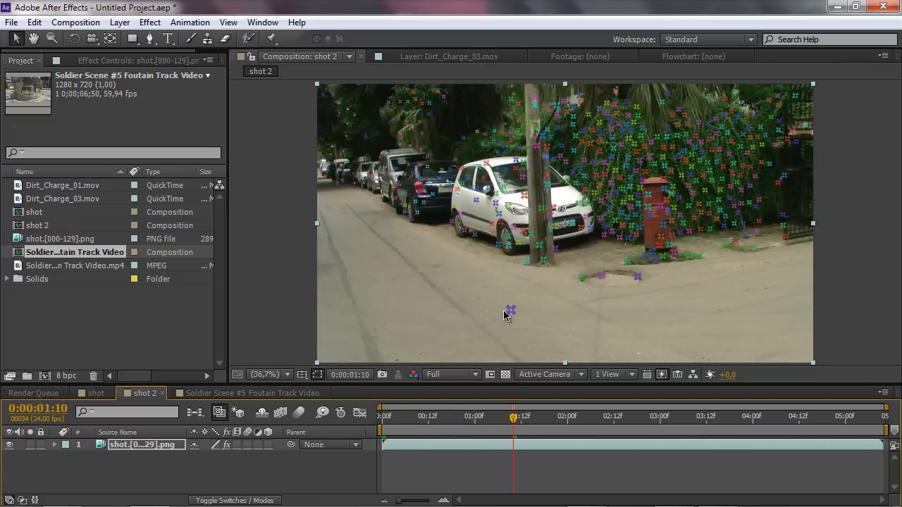
left_click_drag(519, 422, 463, 421)
left_click_drag(385, 431, 352, 431)
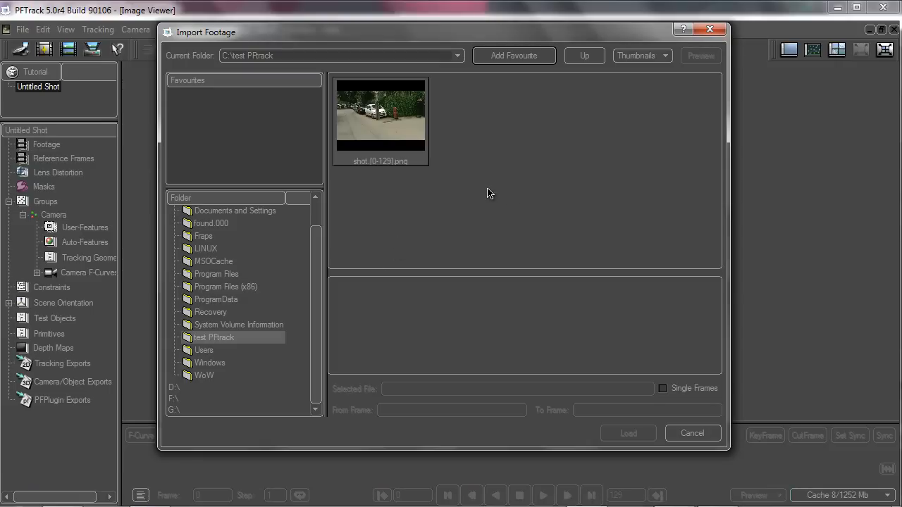
Load the shot.[0-129].png sequence from frame 0 to 129 in PFTrack and overwrite the existing shot.
left_click(396, 114)
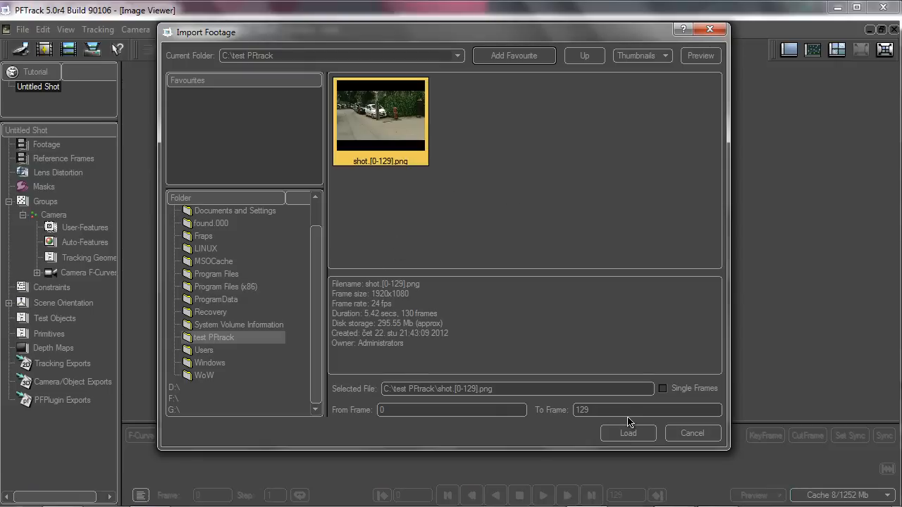
left_click(633, 438)
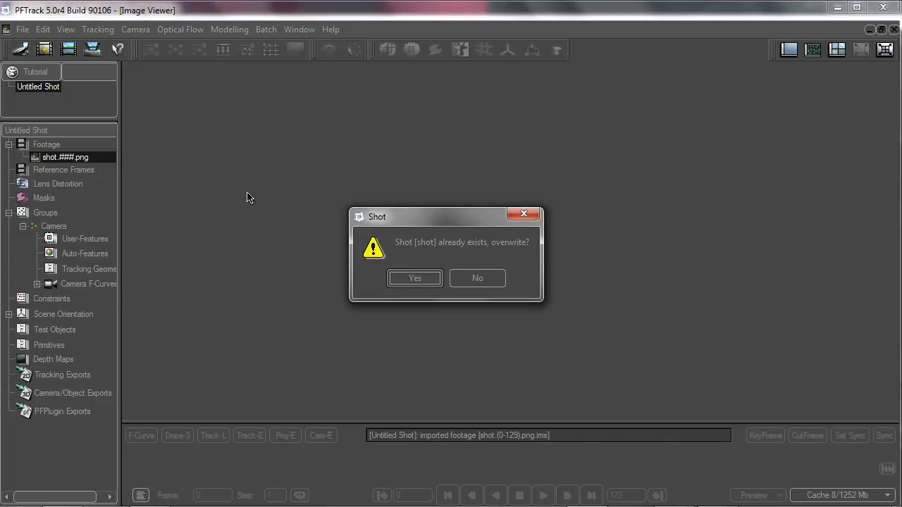
left_click(419, 280)
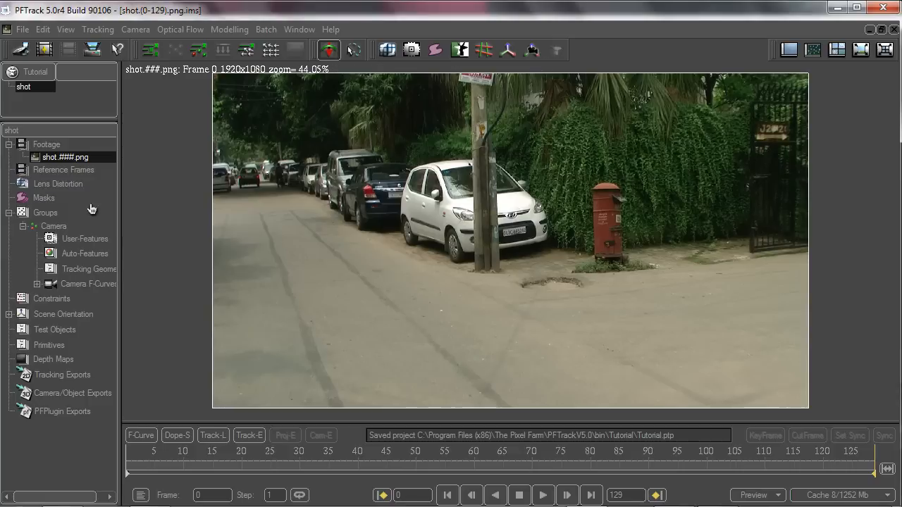
Manipulate the shot footage with saturation 8, brightness 11 and contrast 11.
right_click(80, 158)
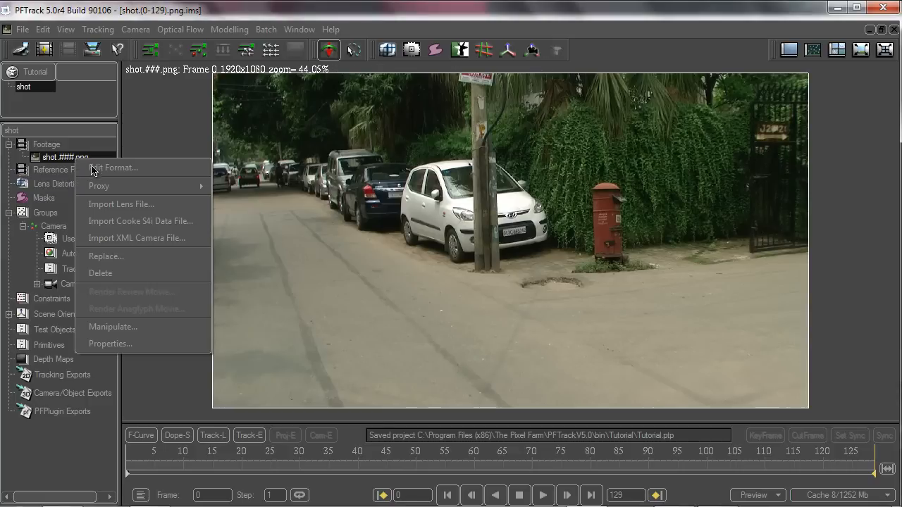
left_click(134, 321)
left_click_drag(368, 129, 96, 239)
left_click_drag(206, 295, 218, 295)
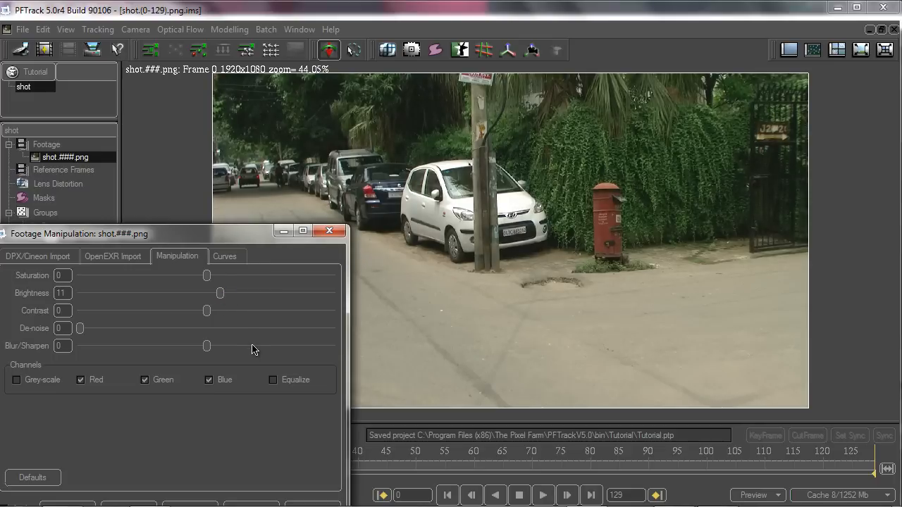
left_click_drag(207, 275, 216, 276)
left_click_drag(206, 314, 220, 318)
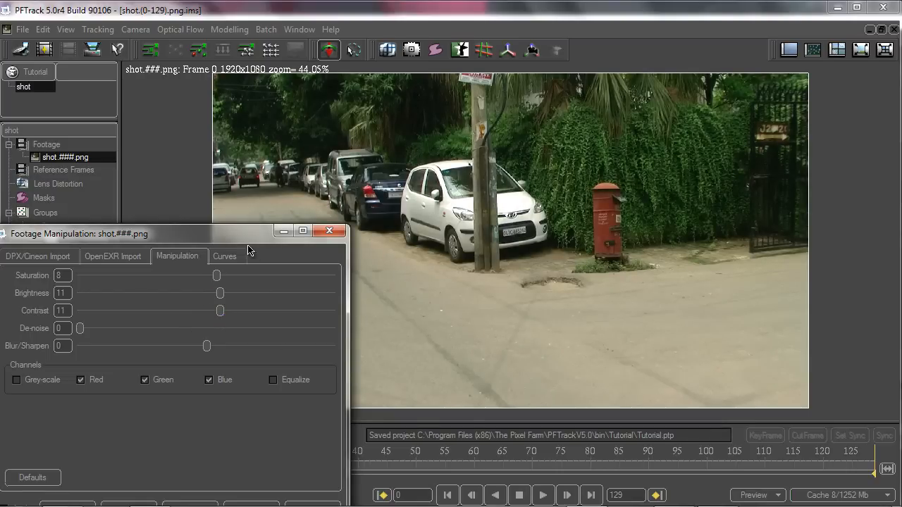
left_click_drag(242, 238, 232, 174)
left_click(258, 462)
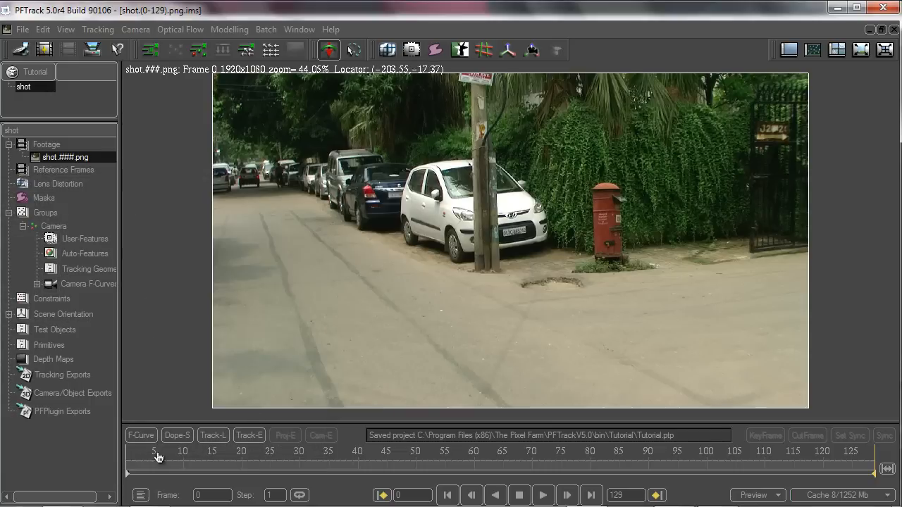
Auto-track features in the shot footage.
mouse_move(128, 480)
left_mouse_down()
mouse_move(874, 479)
mouse_move(448, 471)
mouse_move(157, 480)
mouse_move(149, 474)
mouse_move(277, 464)
mouse_move(737, 475)
mouse_move(542, 480)
mouse_move(101, 465)
left_mouse_up()
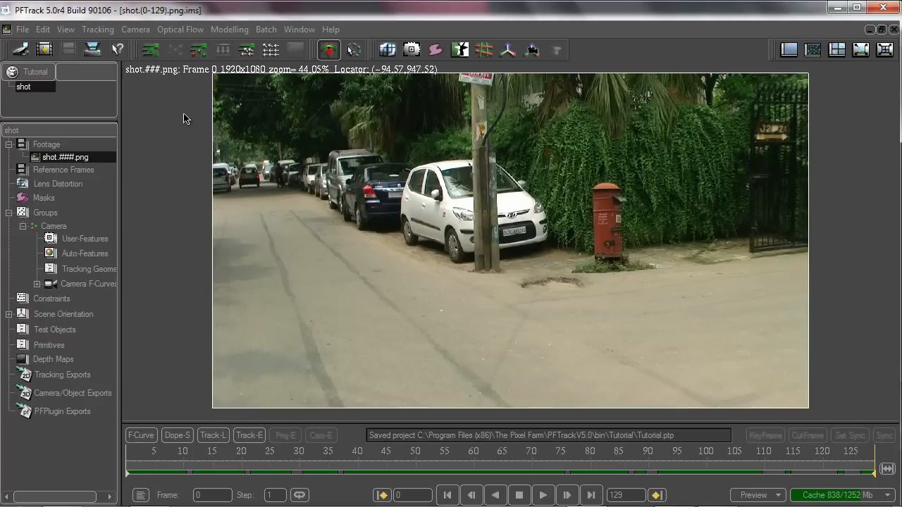
left_click(151, 51)
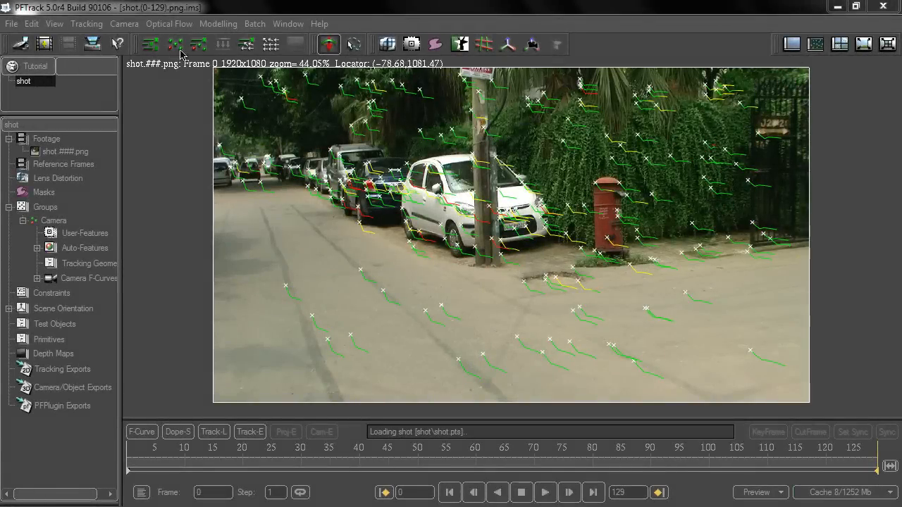
Open the Clean Auto-Feature Tracks settings beside the footage and display the track errors graph over the timeline.
left_click(123, 25)
mouse_move(86, 24)
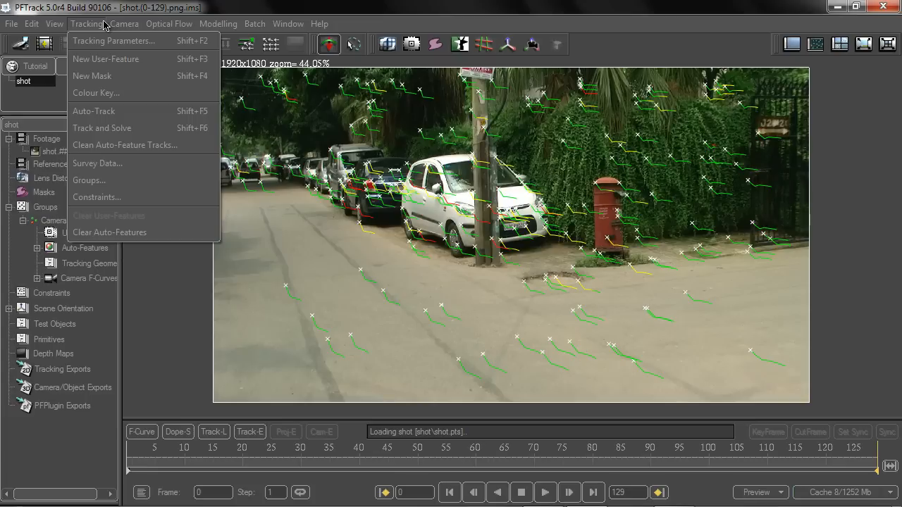
left_click(136, 146)
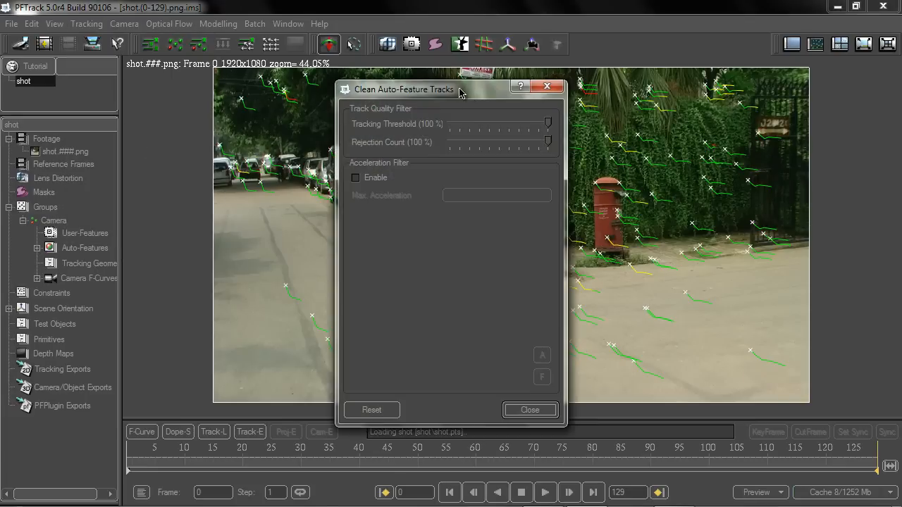
left_click_drag(459, 87, 283, 87)
left_click(251, 432)
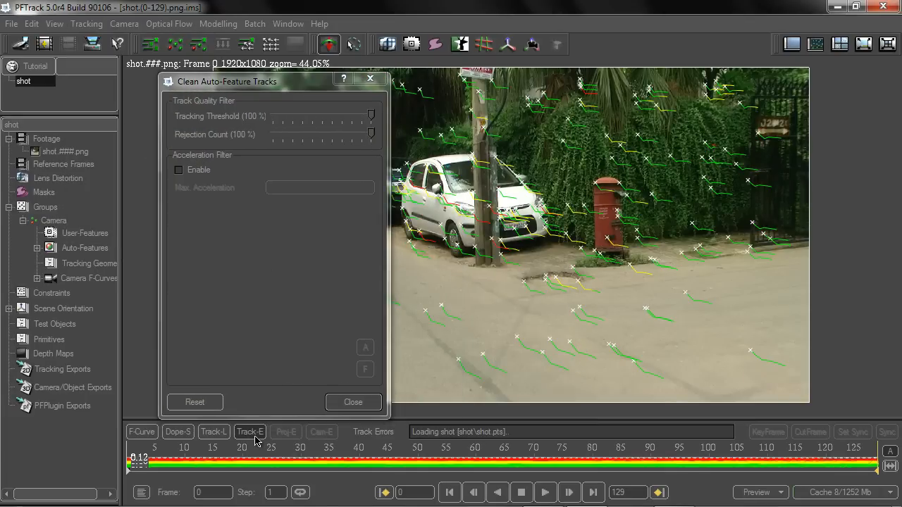
Lower the tracking threshold of the auto-feature tracks to 0.044 using the enlarged error graph, and finish the cleaning.
left_click_drag(451, 420, 451, 377)
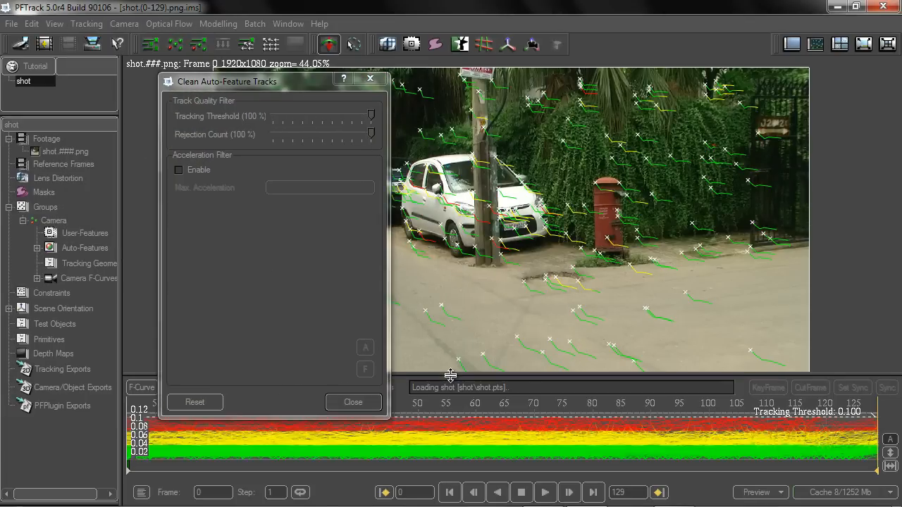
left_click_drag(269, 82, 123, 204)
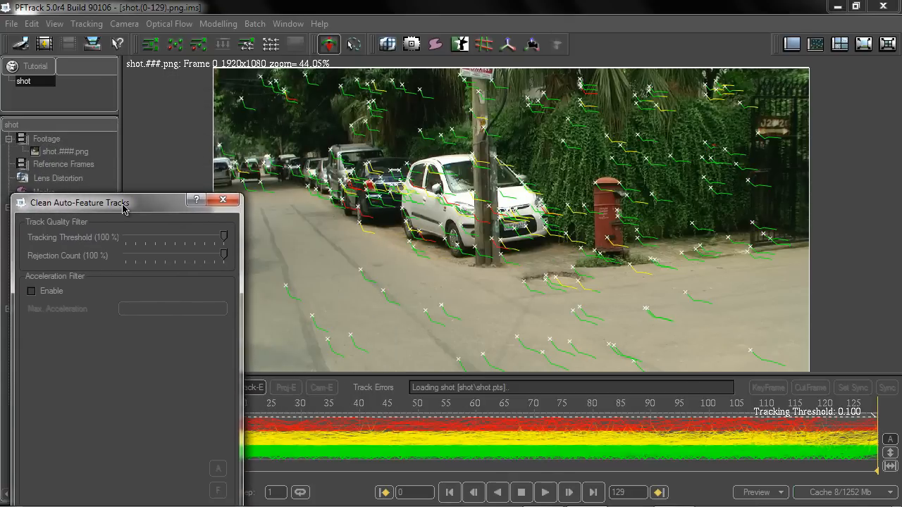
left_click_drag(224, 236, 145, 24)
left_click(190, 348)
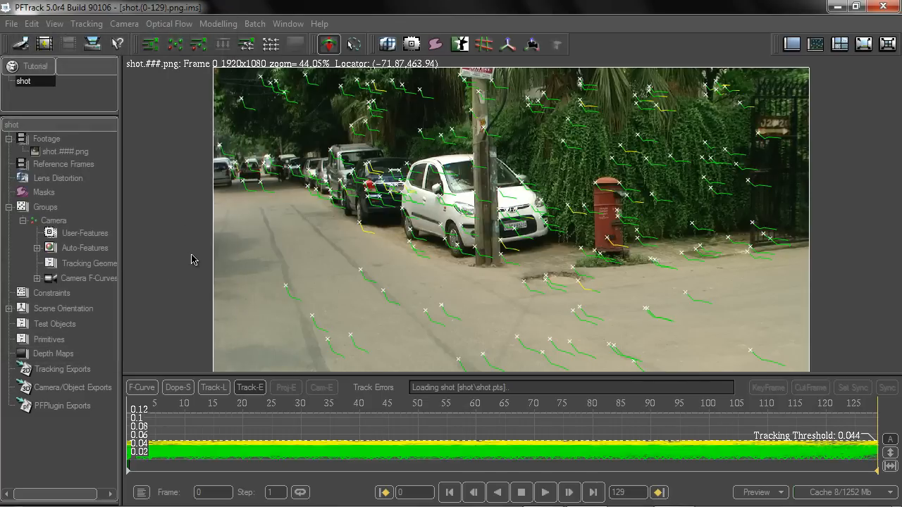
left_click_drag(381, 384, 381, 407)
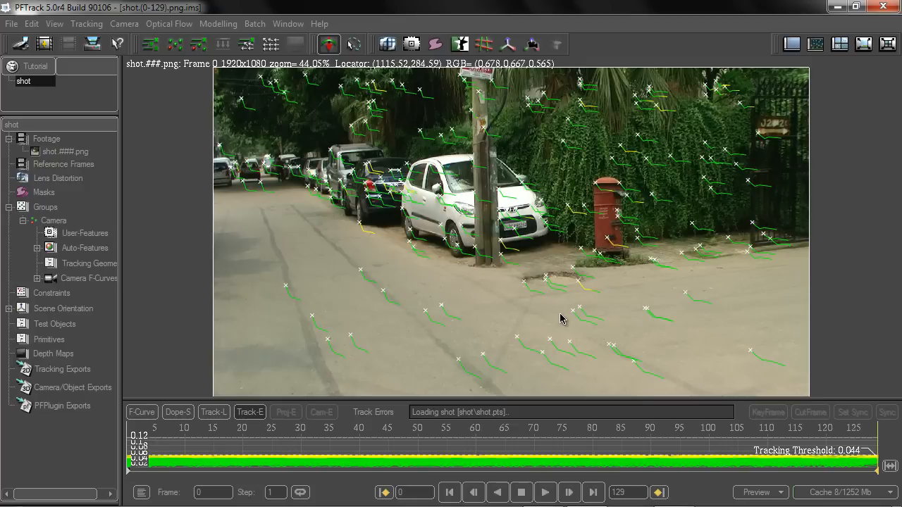
Start the scene orientation with the feature tracks hidden and draw an X-axis line along the base of the gate in frame 0.
left_click(484, 47)
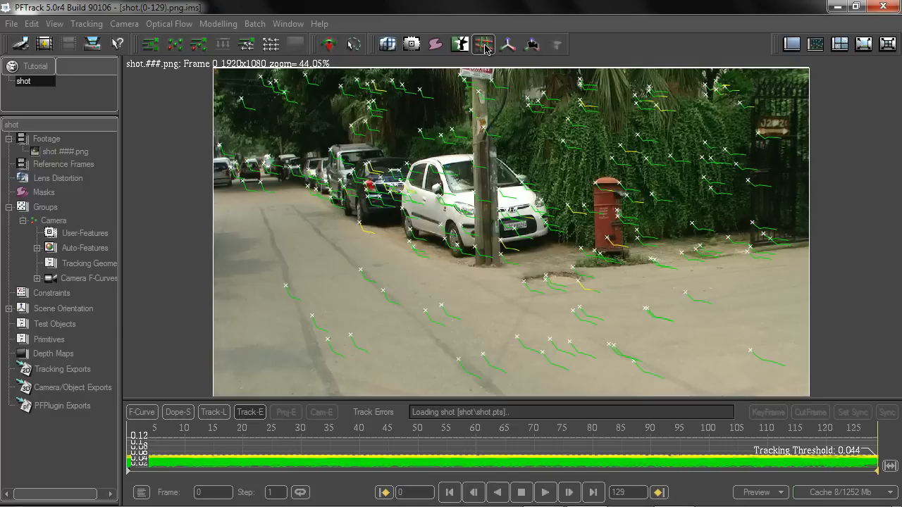
left_click(261, 211)
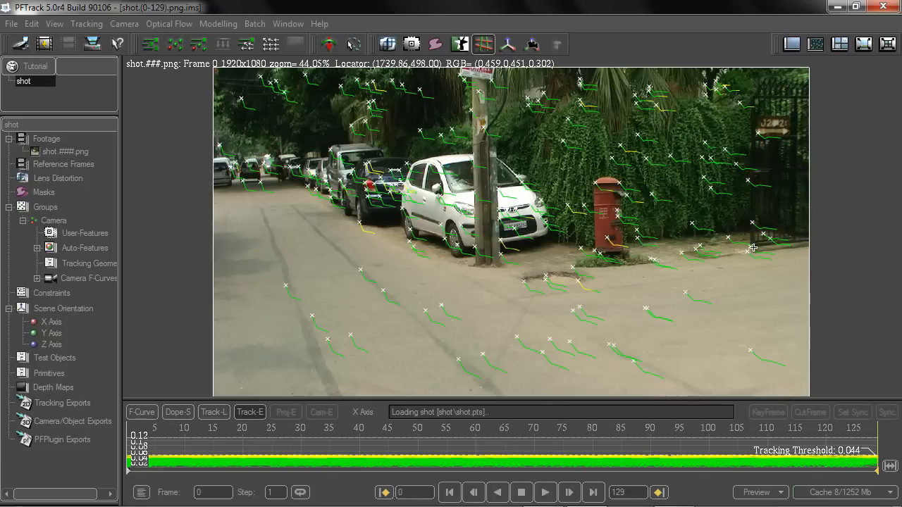
key("a")
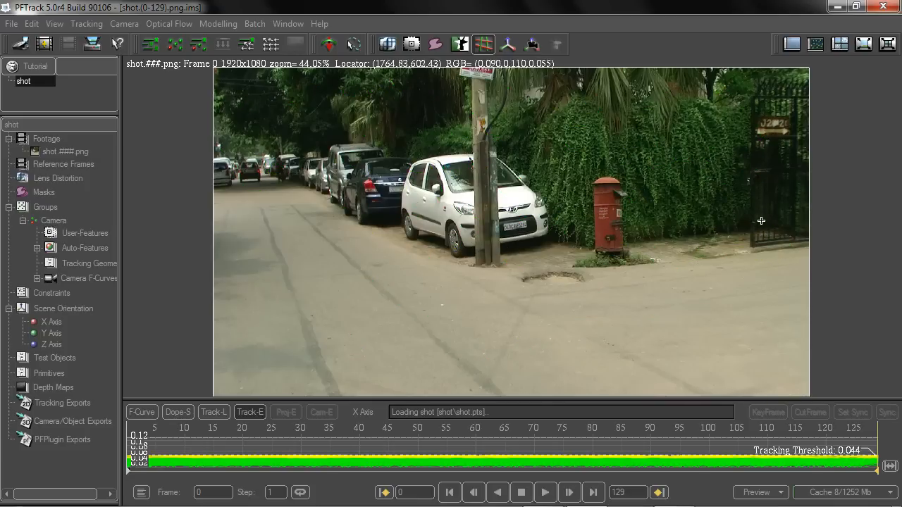
left_click_drag(753, 246, 807, 241)
left_click(754, 247)
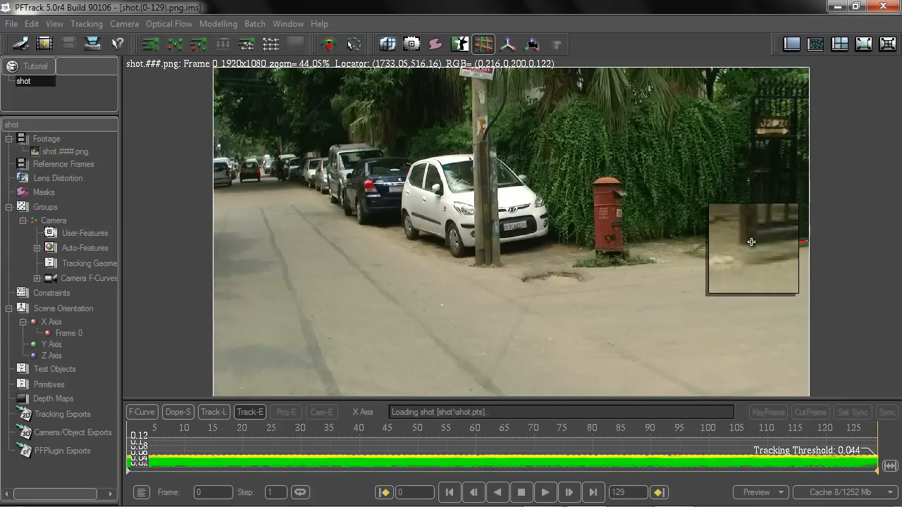
left_click_drag(750, 241, 752, 246)
left_click_drag(808, 245, 807, 241)
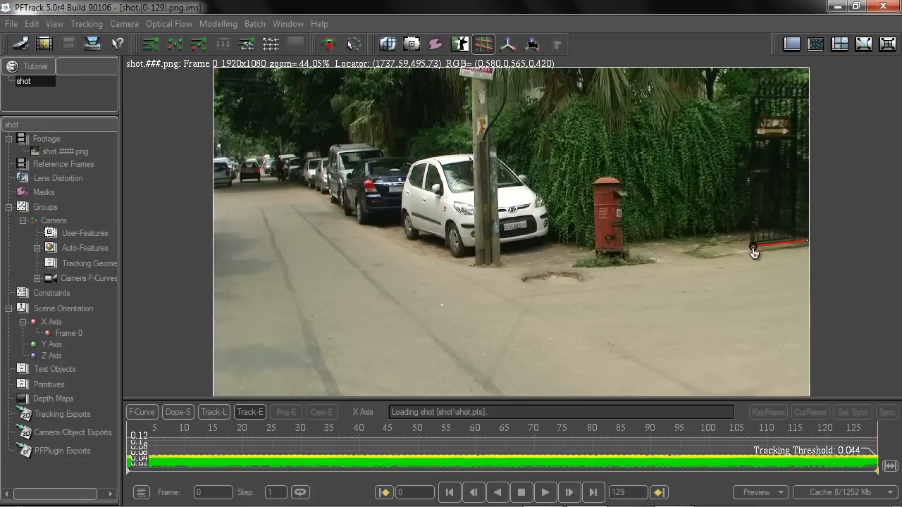
left_click_drag(753, 252, 751, 246)
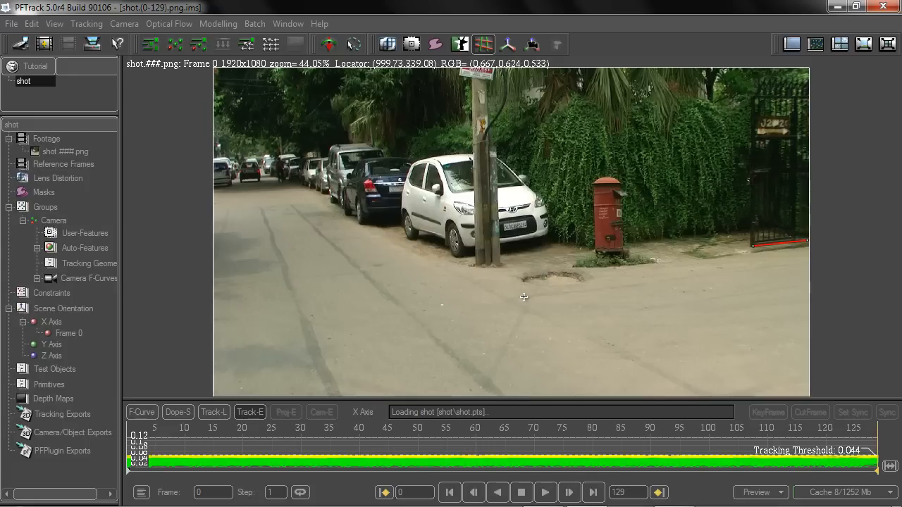
Draw a second X-axis line across the road, from just below the pothole to below the gate.
left_click_drag(508, 300, 798, 263)
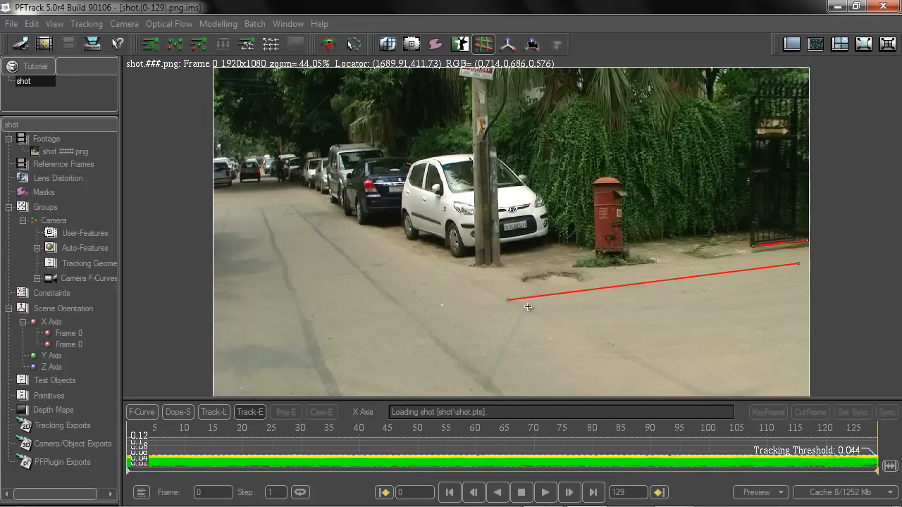
left_click_drag(507, 300, 506, 300)
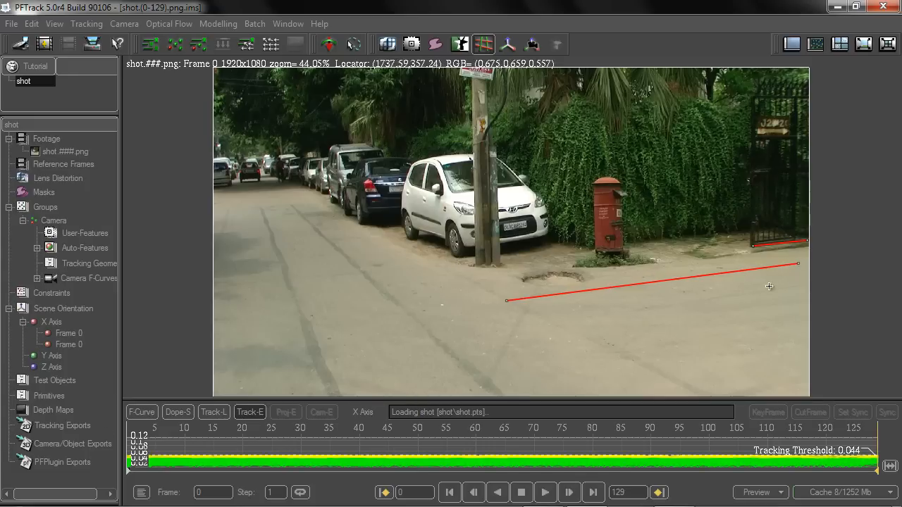
left_click_drag(798, 264, 798, 264)
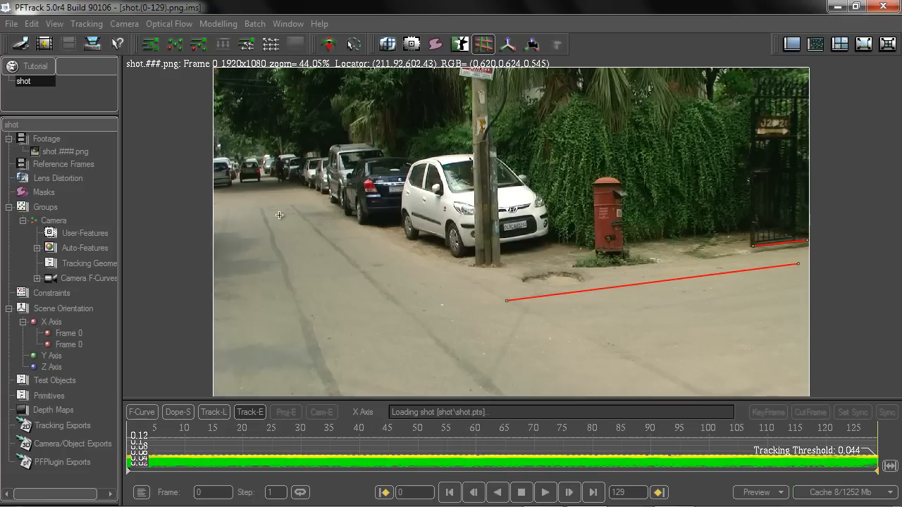
Draw two orientation lines along the long dark cracks in the road and align their endpoints with the cracks.
left_click_drag(260, 208, 335, 390)
left_click_drag(261, 207, 261, 208)
left_click_drag(335, 391, 335, 389)
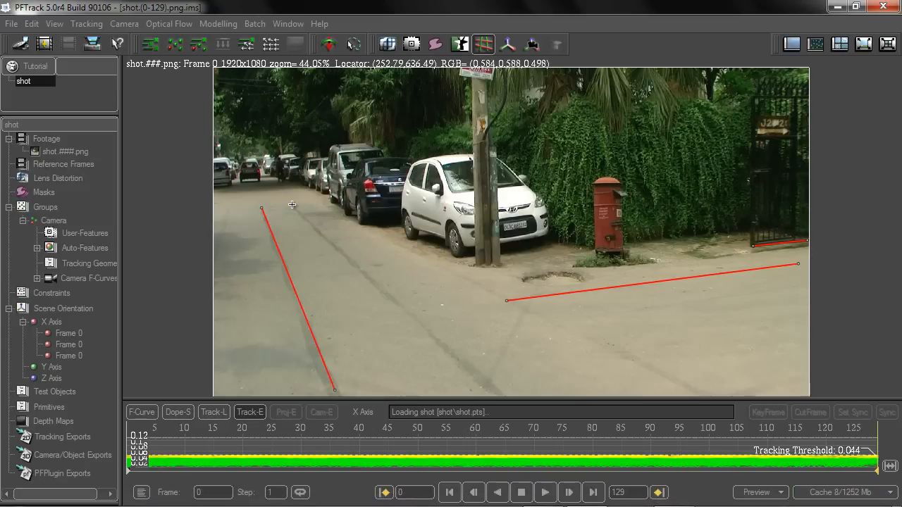
mouse_move(293, 205)
left_mouse_down()
mouse_move(466, 382)
mouse_move(493, 392)
left_mouse_up()
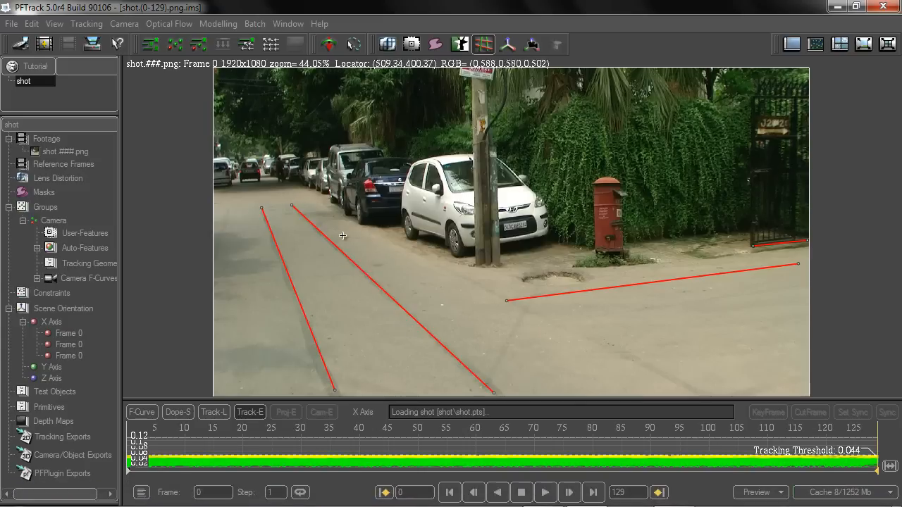
left_click_drag(292, 206, 293, 205)
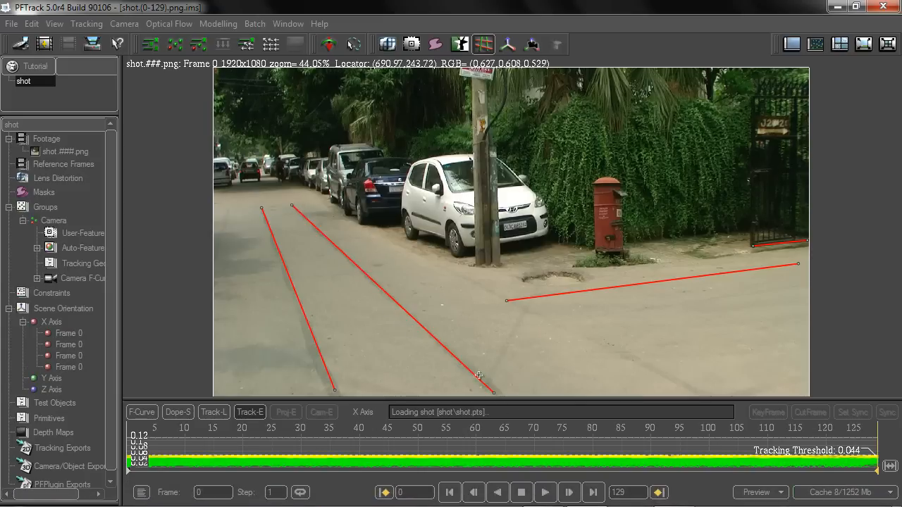
left_click_drag(493, 393, 496, 395)
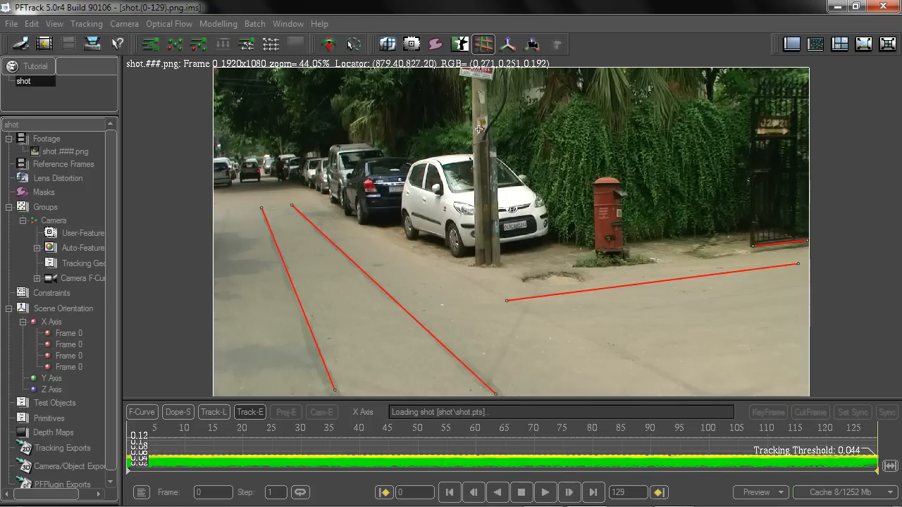
Draw two vertical orientation lines along the utility pole and fine-tune their endpoints.
left_click_drag(482, 146, 487, 262)
left_click_drag(493, 150, 496, 263)
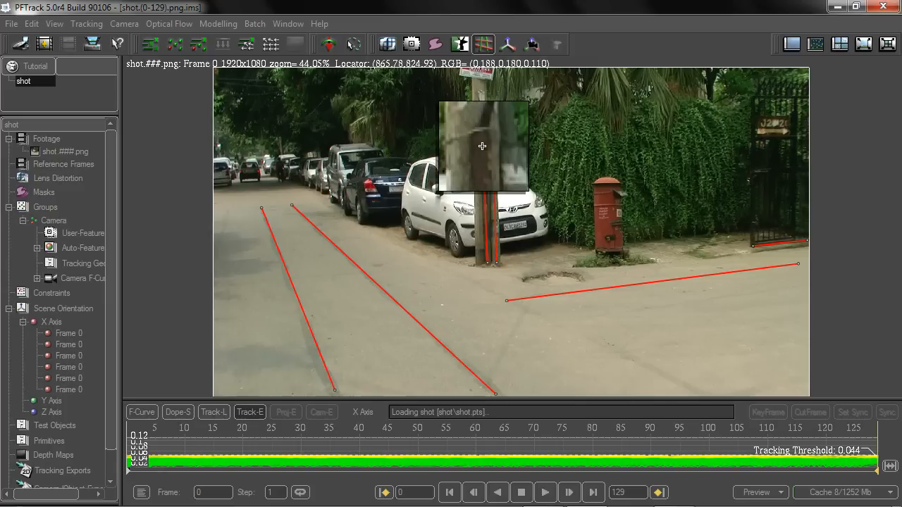
left_click_drag(483, 262, 492, 259)
left_click_drag(495, 148, 493, 151)
left_click_drag(495, 261, 494, 260)
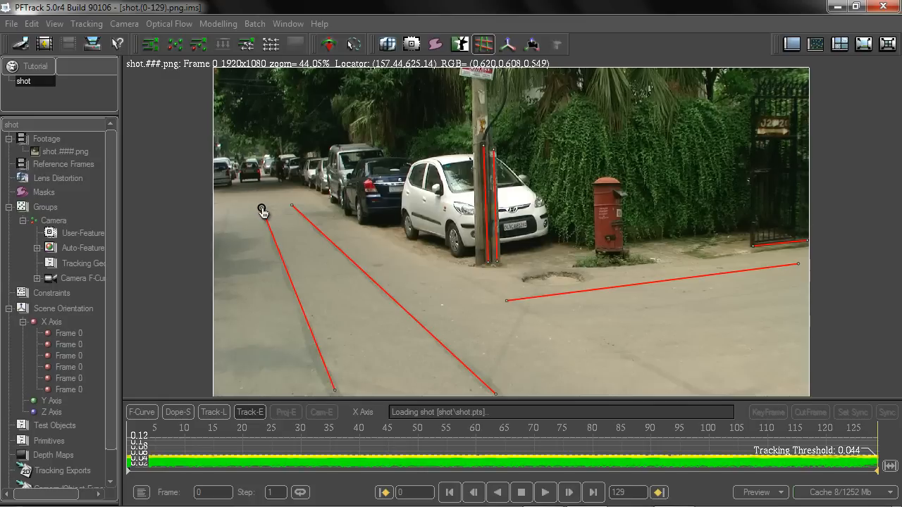
Assign both orientation lines along the road cracks to the Z axis.
right_click(262, 211)
left_click(296, 249)
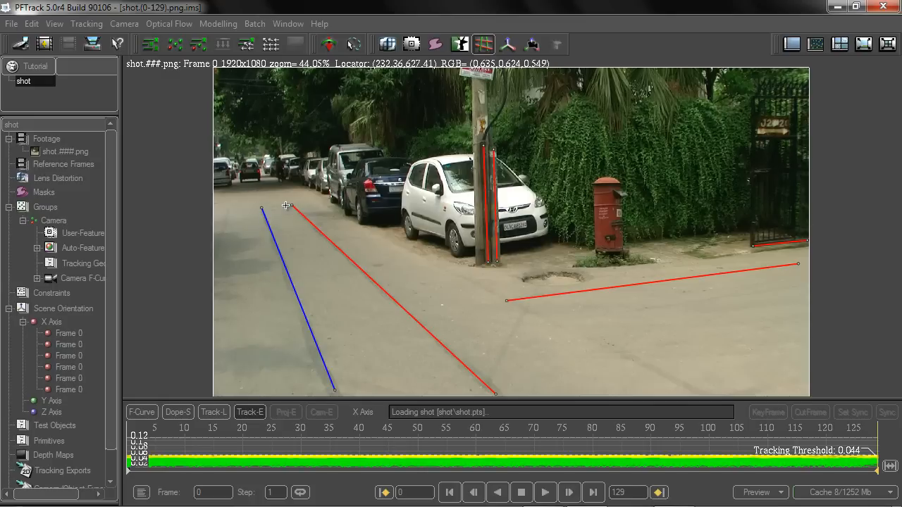
right_click(290, 206)
left_click(322, 245)
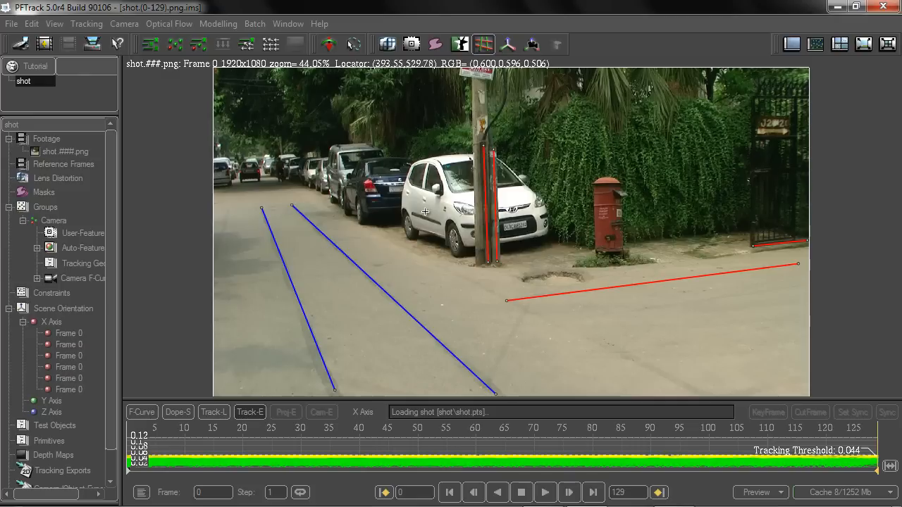
Assign both vertical orientation lines on the utility pole to the Y axis.
right_click(484, 152)
left_click(505, 178)
right_click(493, 150)
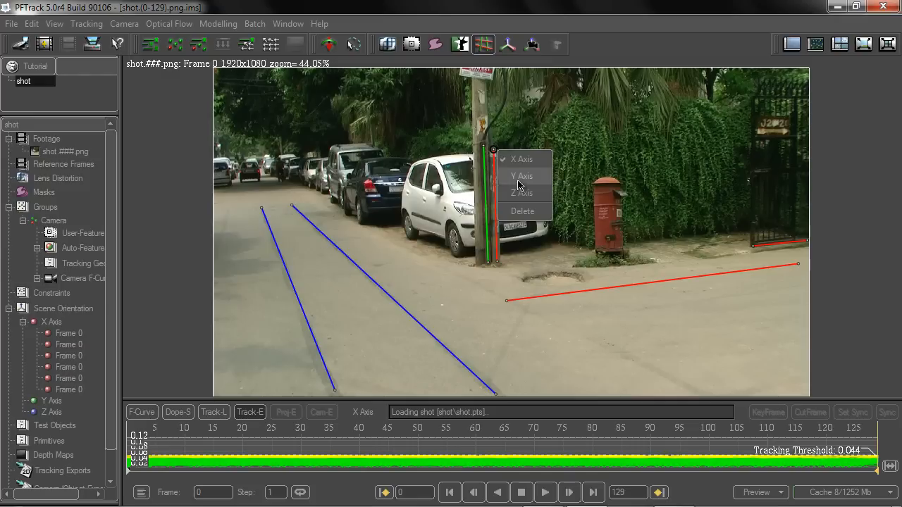
left_click(518, 176)
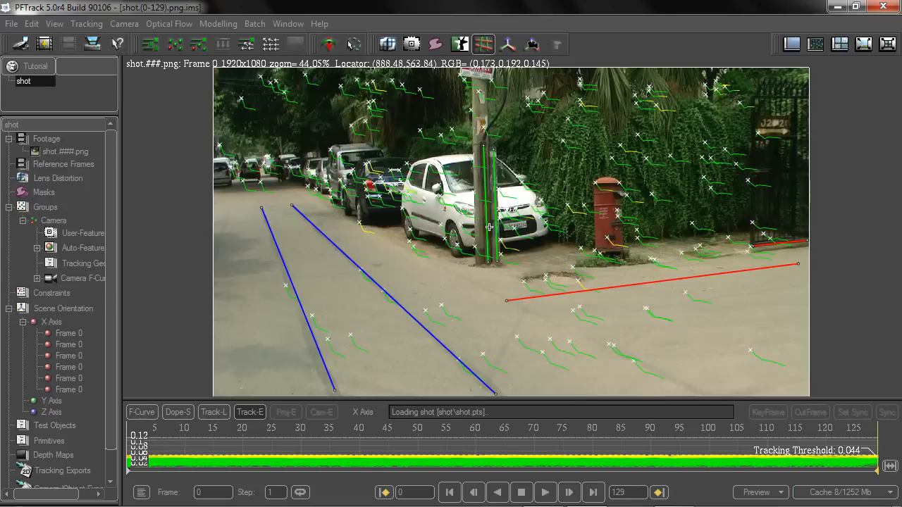
Solve the Camera motion group with automatic keyframes and high accuracy enabled.
left_click(125, 24)
left_click(139, 111)
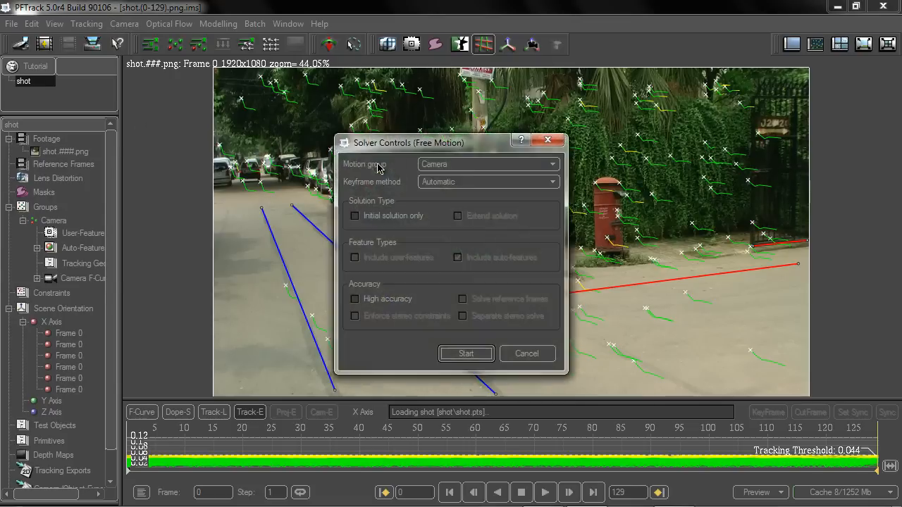
left_click_drag(472, 150, 189, 119)
left_click(196, 291)
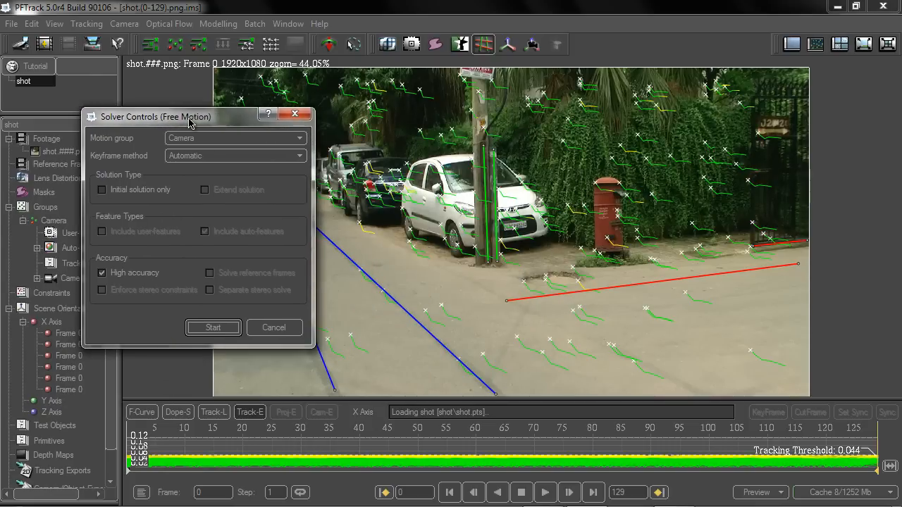
left_click(234, 331)
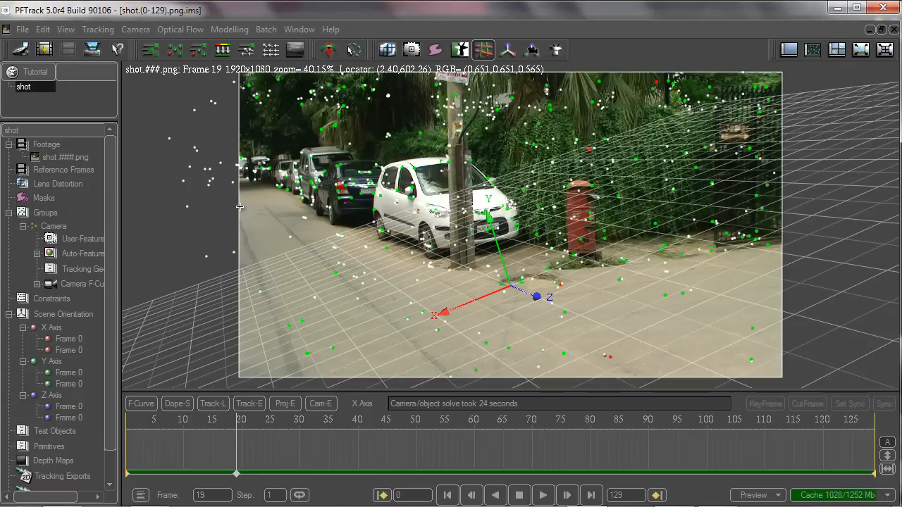
Scale down the solved scene's ground grid and move its origin to the base of the utility pole.
left_click(47, 317)
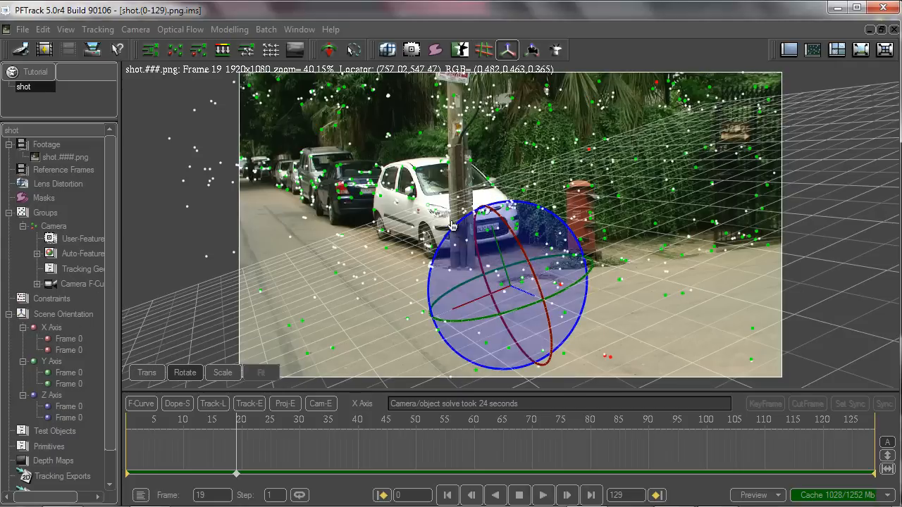
left_click(221, 373)
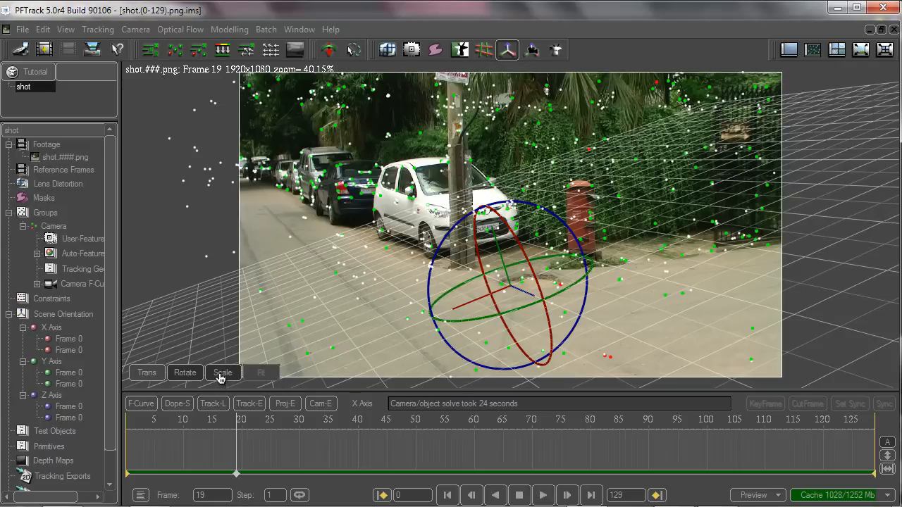
left_click_drag(479, 231, 497, 243)
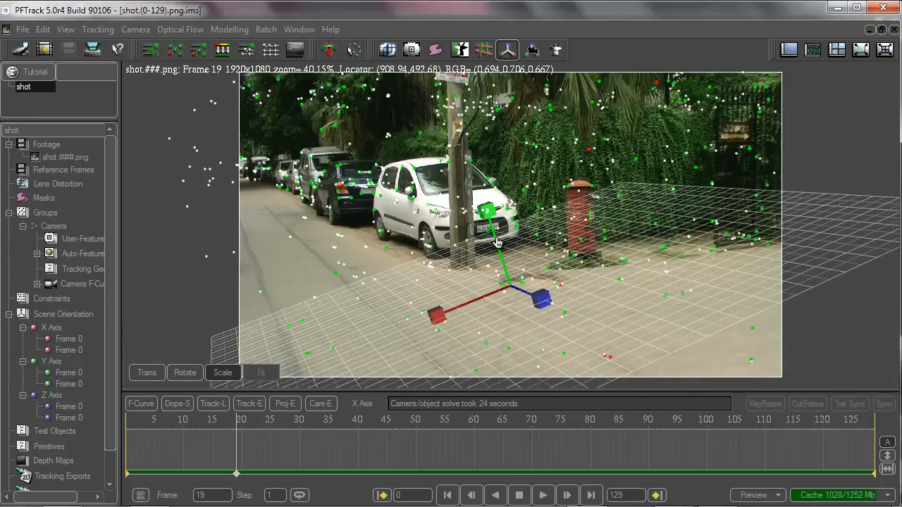
left_click(147, 374)
left_click_drag(546, 304, 474, 263)
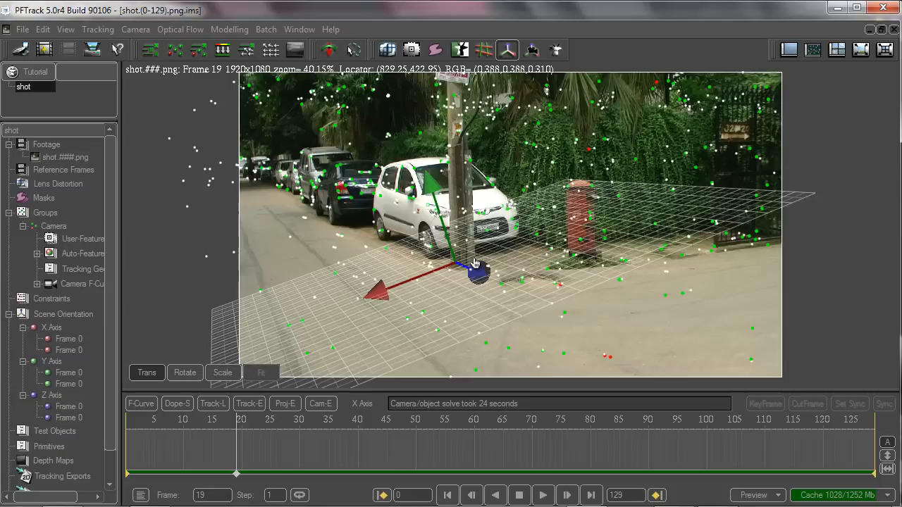
Rotate the scene orientation so the ground grid lies flat on the road and the Y axis follows the pole.
left_click(186, 373)
left_click_drag(517, 200, 472, 219)
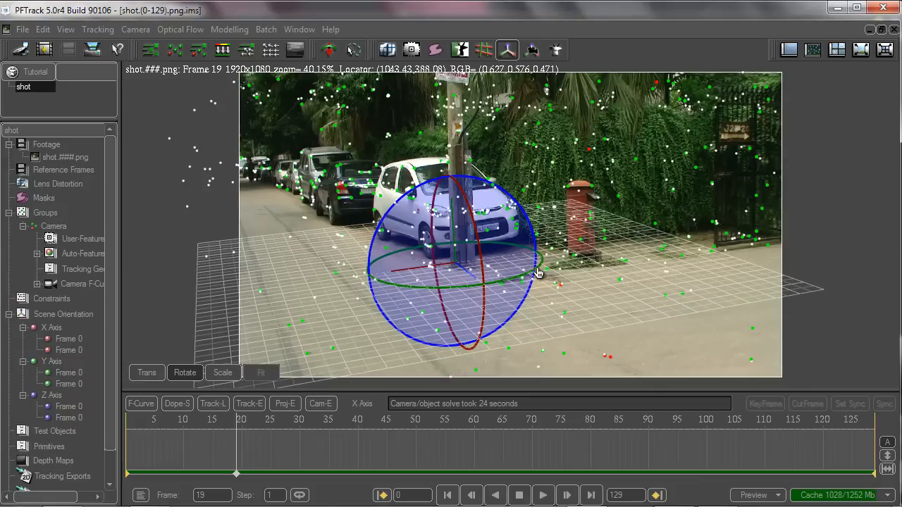
left_click_drag(537, 271, 536, 268)
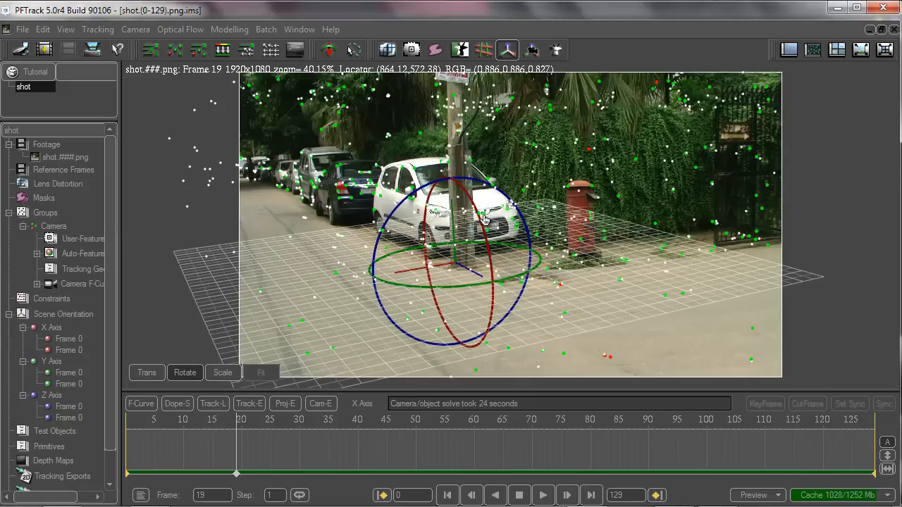
left_click_drag(480, 219, 485, 219)
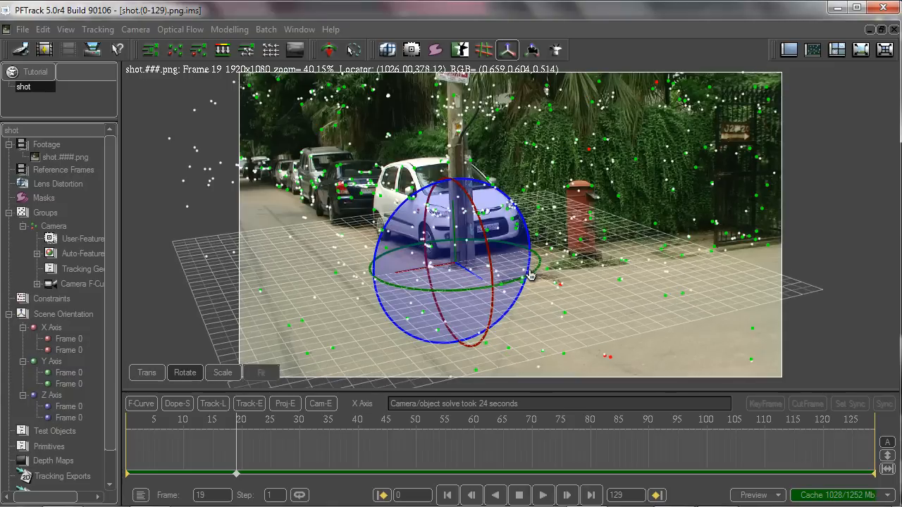
left_click_drag(528, 276, 527, 277)
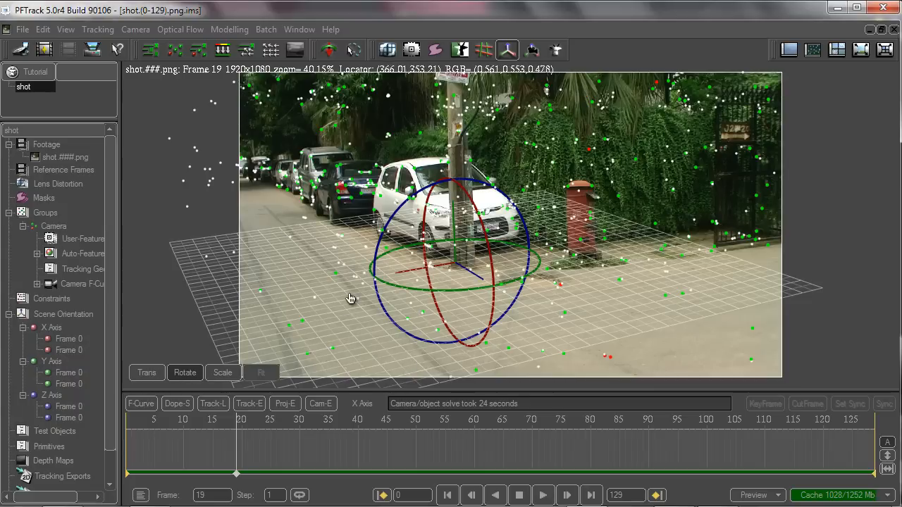
left_click_drag(511, 284, 496, 285)
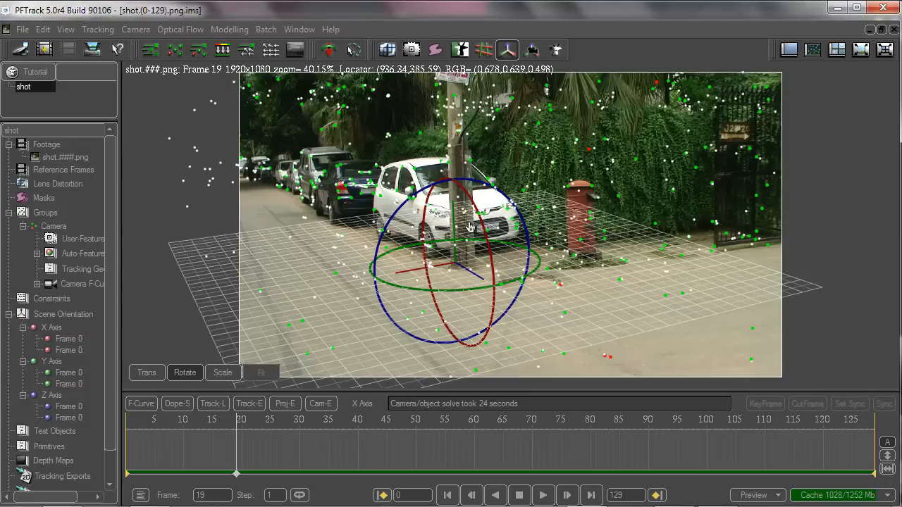
Shift the scene origin slightly along the X axis at the base of the utility pole.
left_click(147, 373)
left_click_drag(383, 277, 373, 283)
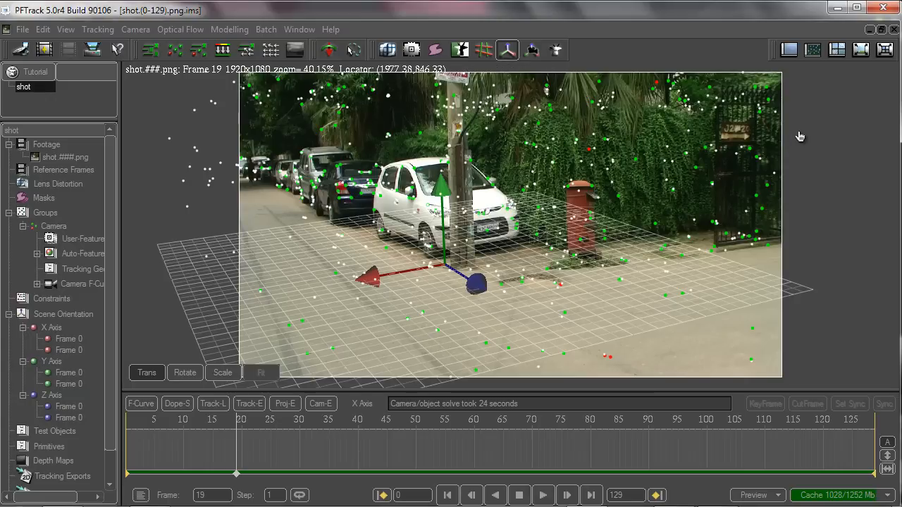
Inspect the solved feature cloud and camera path from several angles in a maximized perspective view, moving to frame 90.
left_click(812, 50)
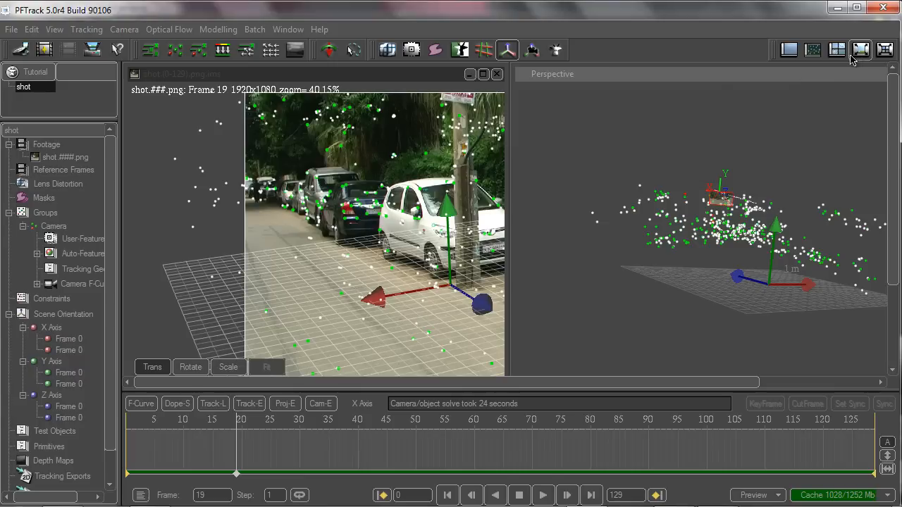
double_click(808, 75)
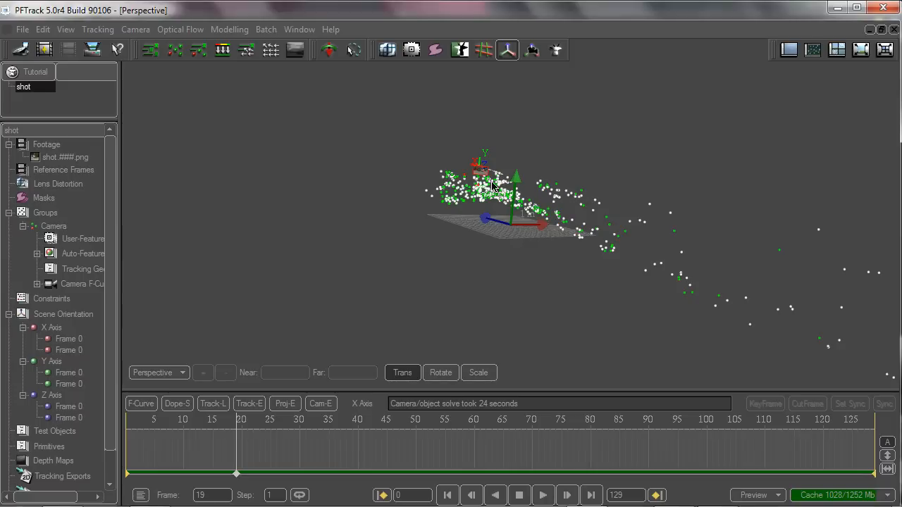
left_click(329, 49)
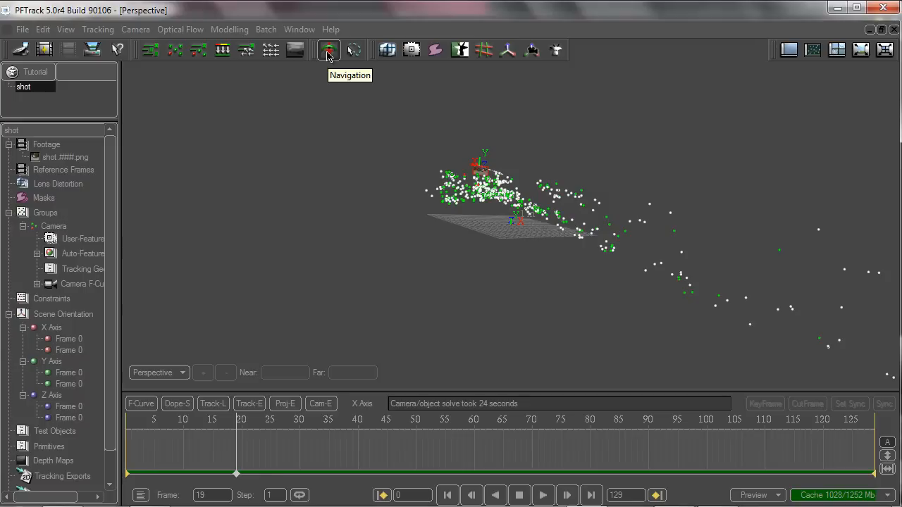
left_click_drag(381, 172, 380, 303)
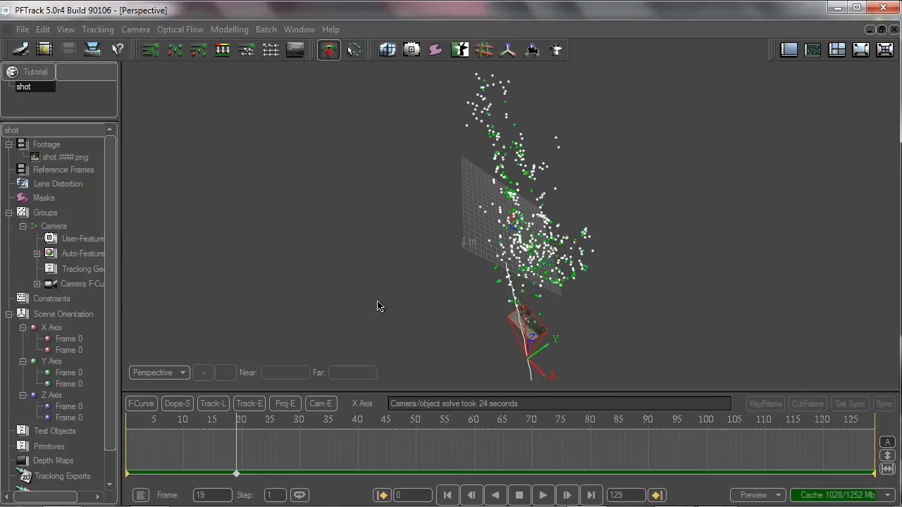
left_click_drag(442, 167, 363, 161)
left_click_drag(604, 218, 477, 282)
right_click_drag(491, 280, 514, 465)
middle_click_drag(548, 297, 557, 229)
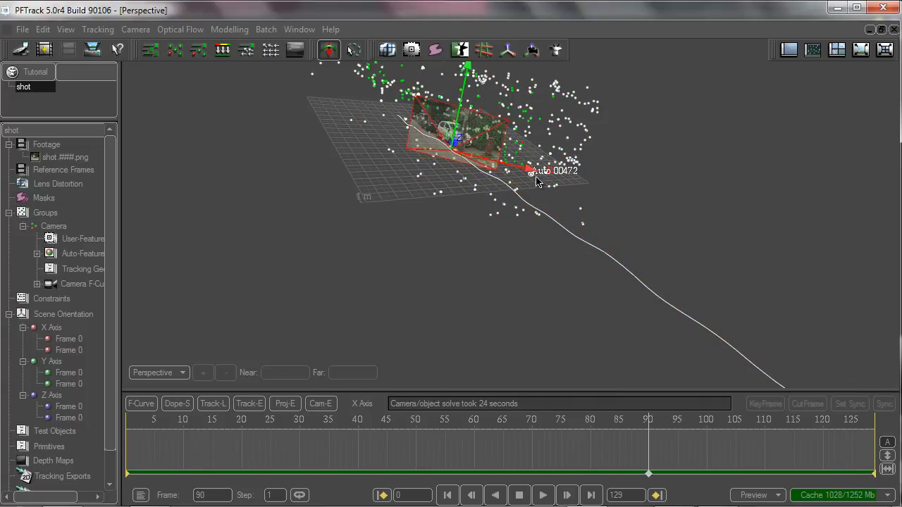
left_click_drag(532, 181, 537, 248)
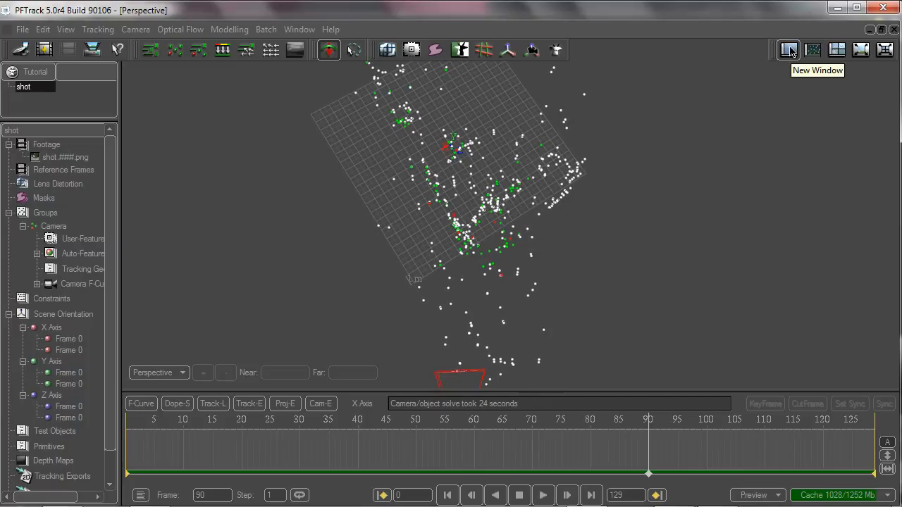
Show footage and perspective side by side and select clusters of perspective features to match them with the hedge and postbox area.
left_click(813, 49)
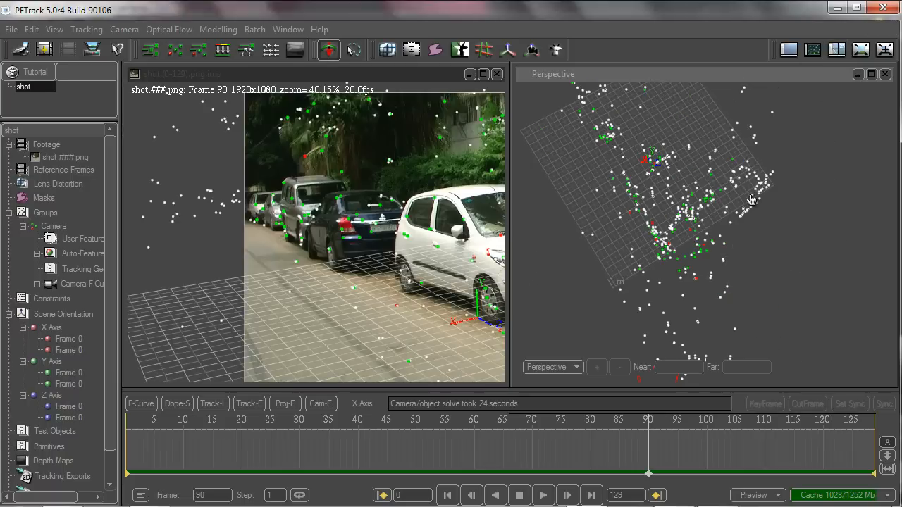
left_click(361, 49)
left_click_drag(408, 167, 223, 174)
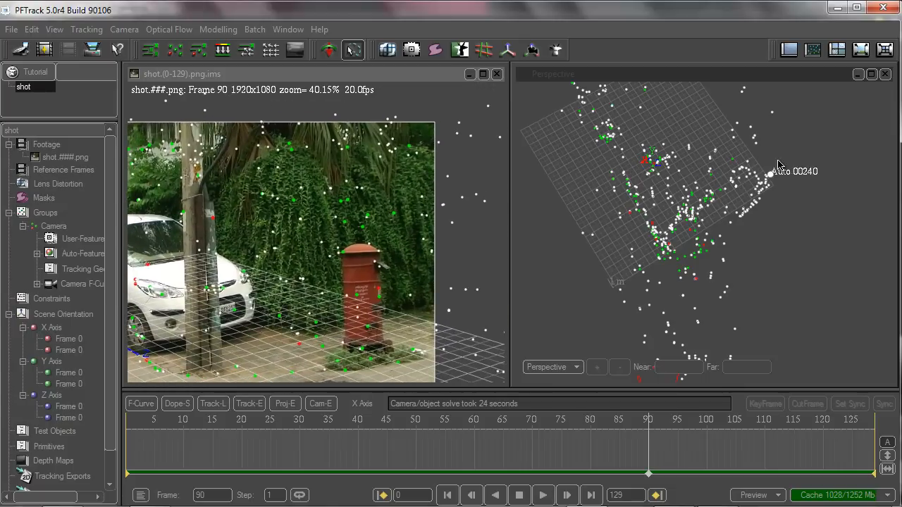
left_click(783, 161)
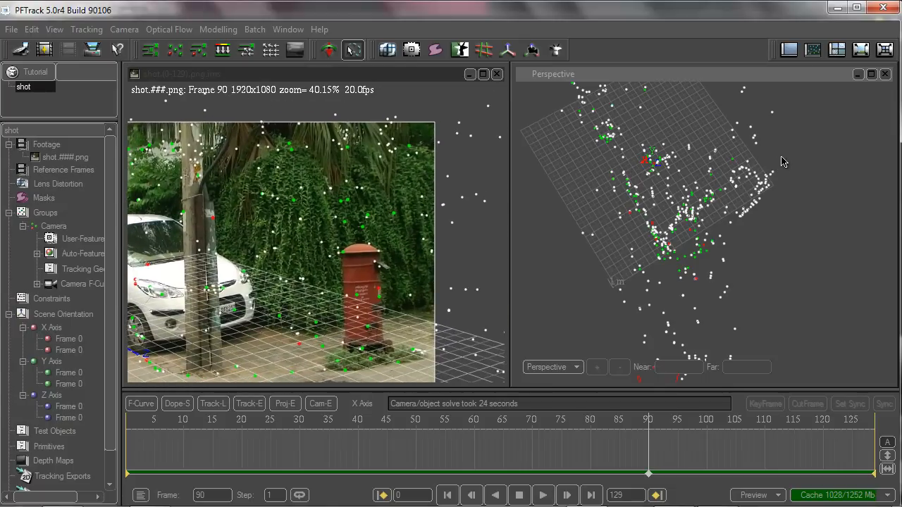
left_click_drag(729, 204, 789, 224)
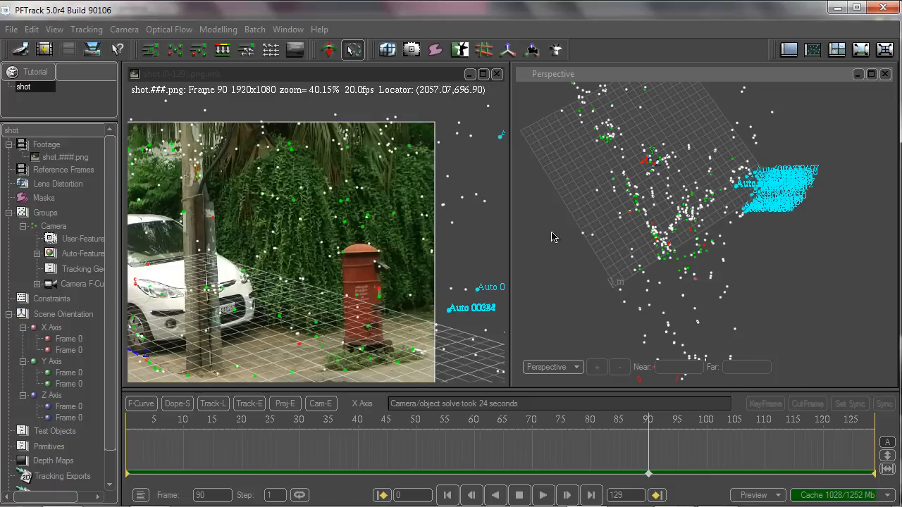
mouse_move(714, 173)
left_mouse_down()
mouse_move(696, 184)
mouse_move(720, 236)
mouse_move(727, 200)
mouse_move(713, 172)
left_mouse_up()
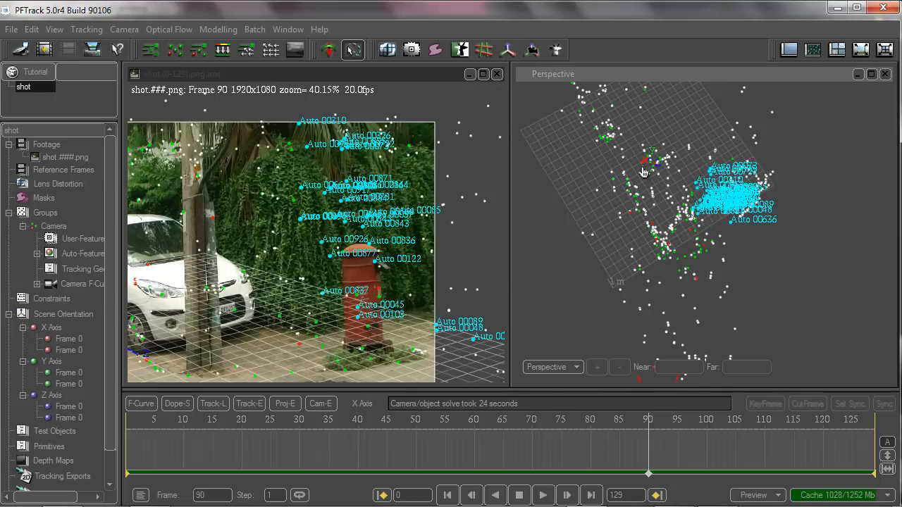
right_click(611, 131)
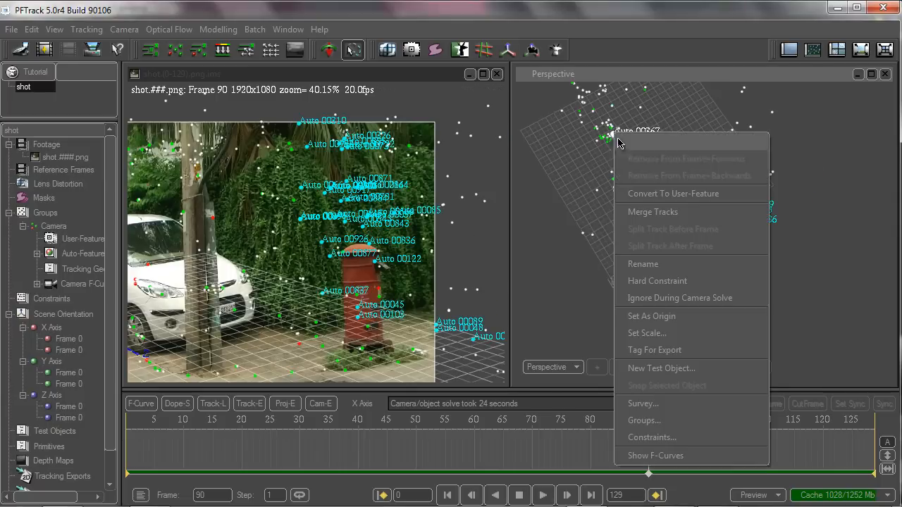
left_click(538, 156)
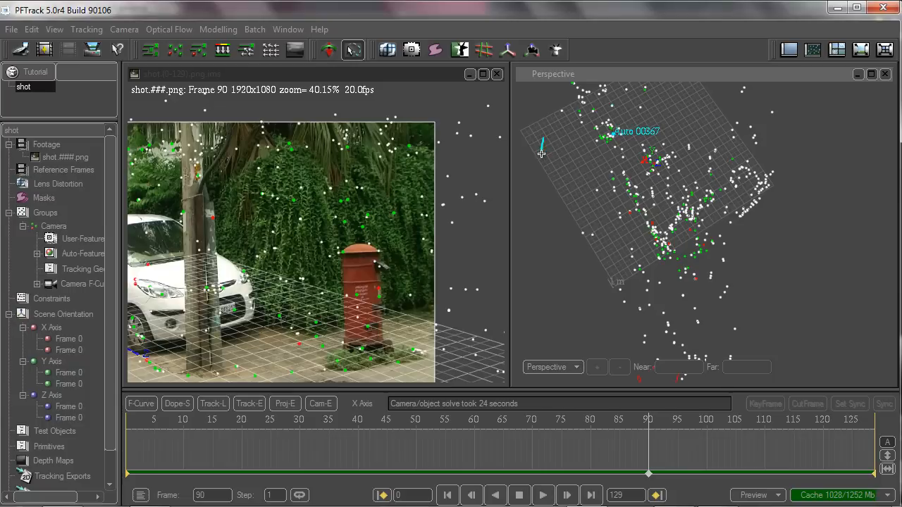
Select the perspective feature cluster further along the road to match it with the parked cars in the footage.
left_click(328, 50)
mouse_move(604, 186)
left_mouse_down()
mouse_move(604, 207)
mouse_move(668, 320)
mouse_move(688, 396)
left_mouse_up()
left_click_drag(265, 226, 439, 231)
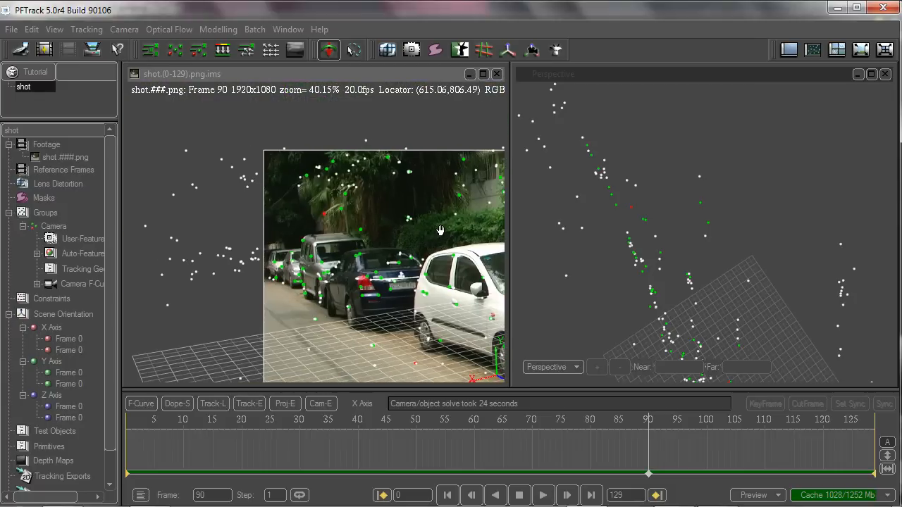
middle_click_drag(615, 146, 640, 123)
left_click(353, 49)
mouse_move(607, 179)
left_mouse_down()
mouse_move(688, 229)
mouse_move(610, 165)
left_mouse_up()
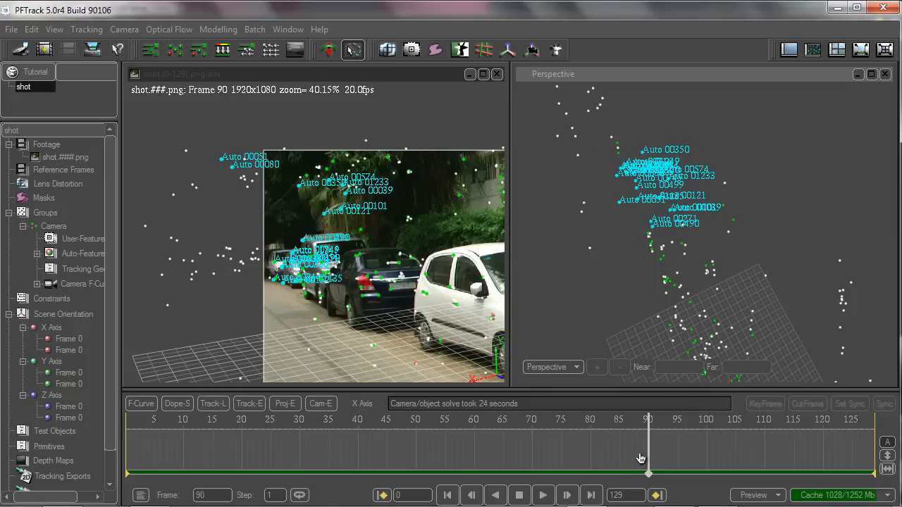
Go to frame 121 and select the more distant perspective features to match them with the far cars and trees.
left_click_drag(648, 460, 834, 429)
left_click(319, 56)
middle_click_drag(636, 155, 731, 299)
middle_click_drag(571, 179, 593, 223)
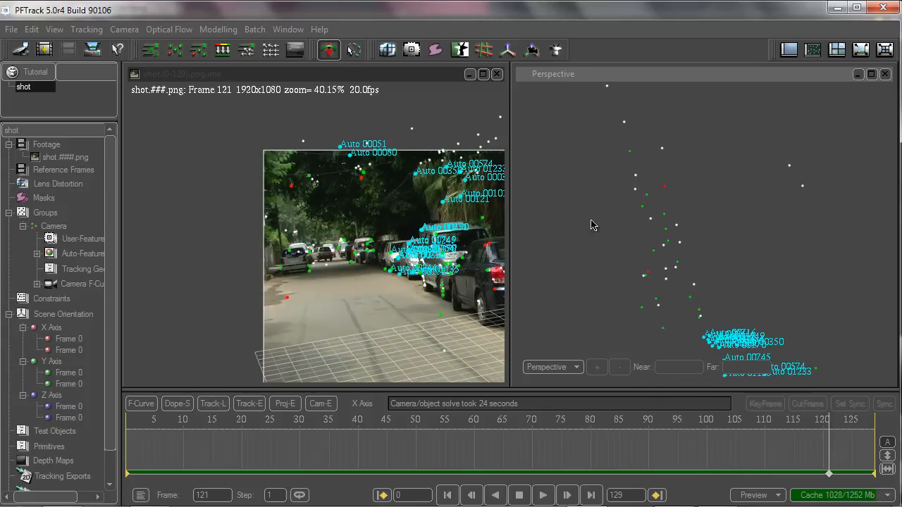
mouse_move(657, 144)
middle_mouse_down()
mouse_move(646, 143)
mouse_move(639, 163)
mouse_move(660, 155)
middle_mouse_up()
left_click(353, 49)
mouse_move(685, 146)
left_mouse_down()
mouse_move(617, 238)
mouse_move(711, 171)
mouse_move(708, 163)
left_mouse_up()
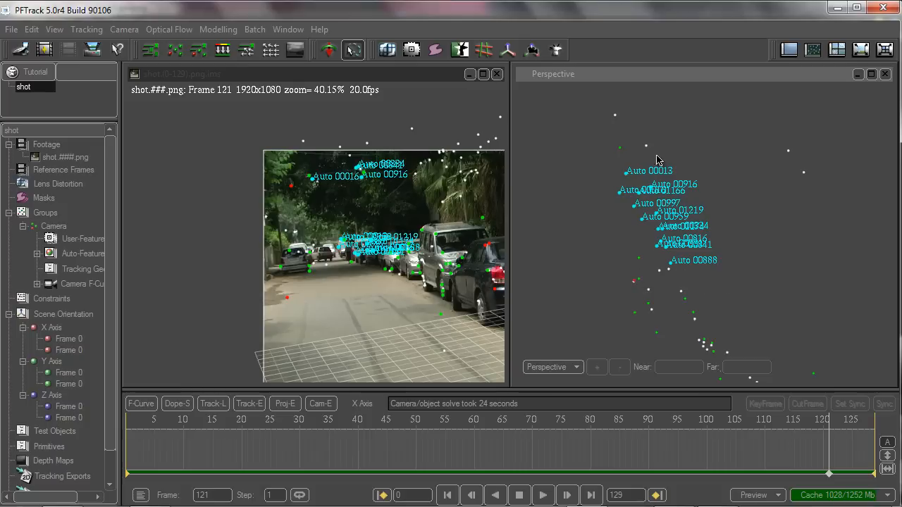
Select the farthest features in the perspective view to check where they lie at the end of the road.
left_click(329, 51)
mouse_move(686, 201)
middle_mouse_down()
mouse_move(735, 273)
mouse_move(757, 331)
middle_mouse_up()
mouse_move(701, 221)
middle_mouse_down()
mouse_move(694, 294)
mouse_move(677, 204)
middle_mouse_up()
left_click(348, 52)
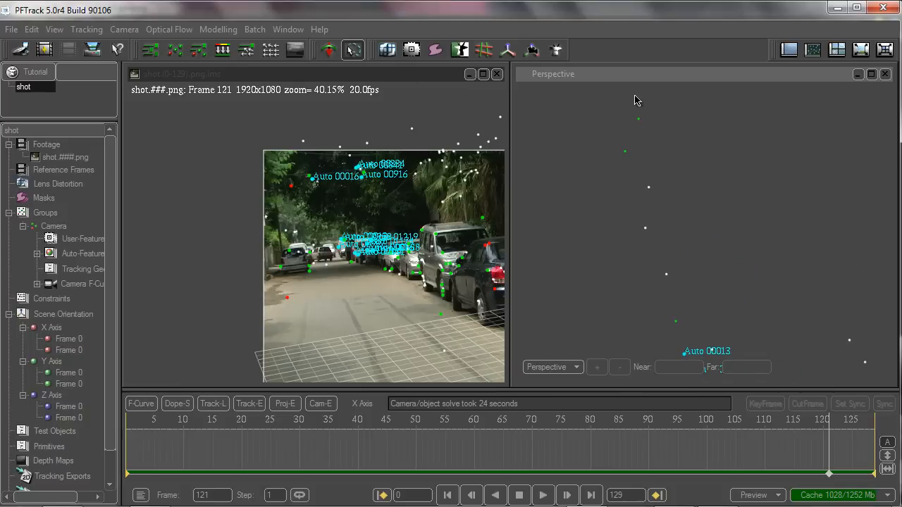
mouse_move(595, 141)
left_mouse_down()
mouse_move(701, 236)
mouse_move(638, 239)
left_mouse_up()
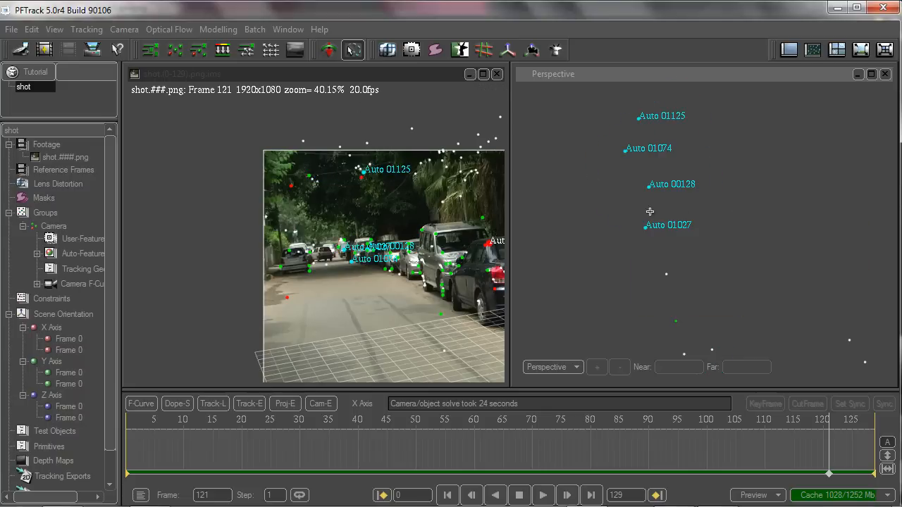
mouse_move(630, 238)
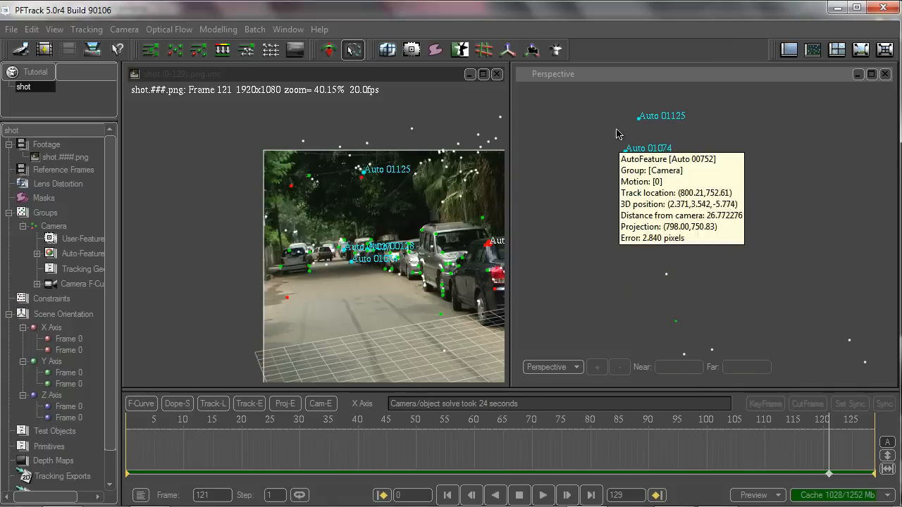
Replace the perspective window with a new one and orbit it to a low side view of the feature cloud and ground grid.
left_click(884, 74)
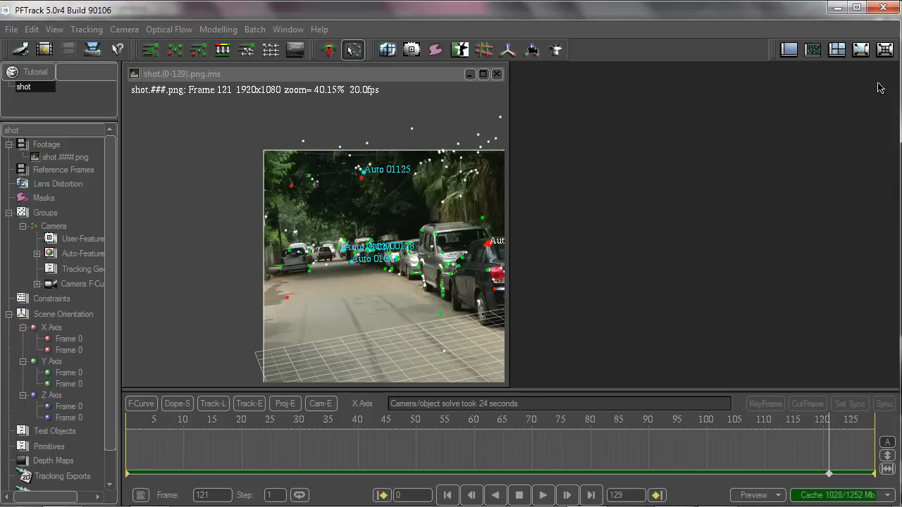
left_click(812, 51)
left_click(329, 50)
left_click_drag(736, 211, 704, 201)
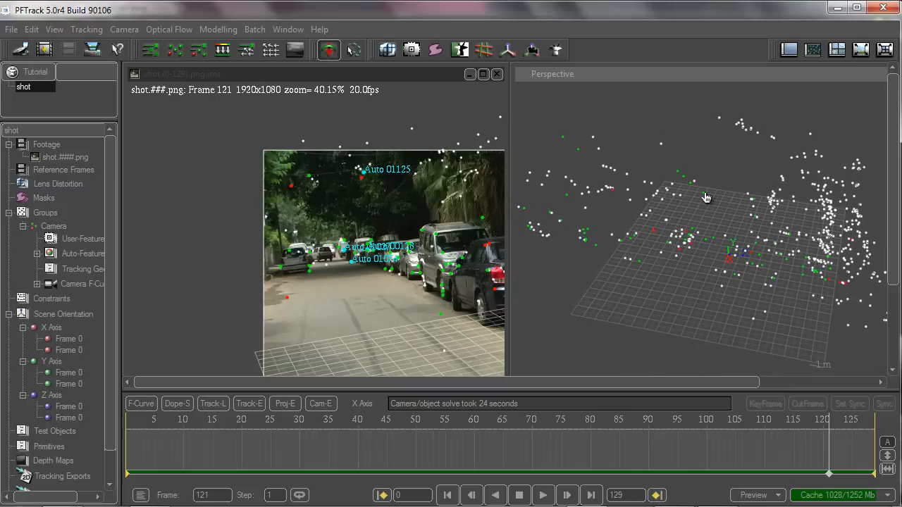
left_click_drag(681, 173, 841, 198)
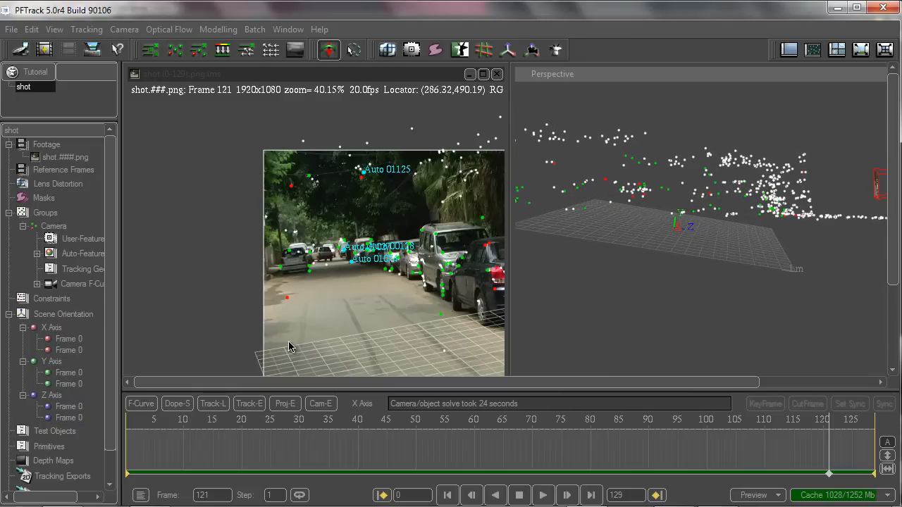
Select the scene orientation and raise its origin along the Y axis to about the middle of the white car.
middle_click_drag(497, 186, 303, 179)
middle_click_drag(352, 244, 323, 142)
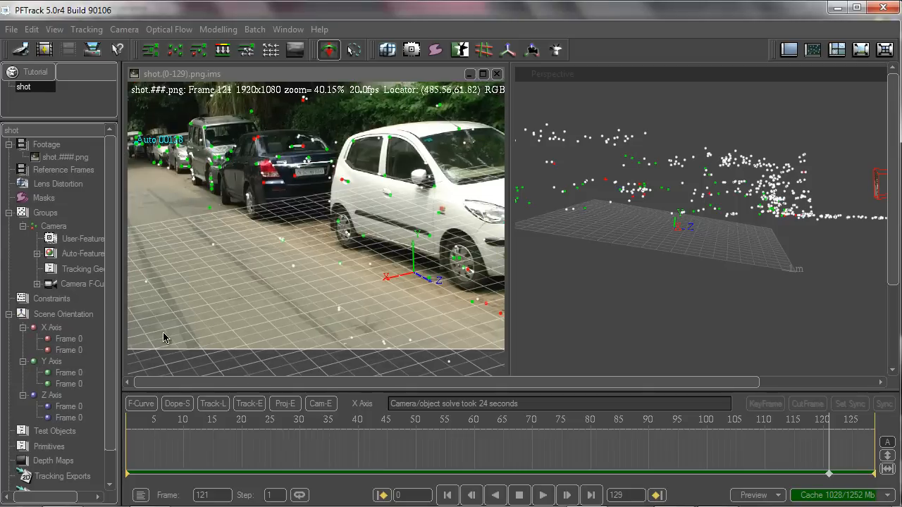
left_click(59, 316)
left_click_drag(417, 203, 428, 153)
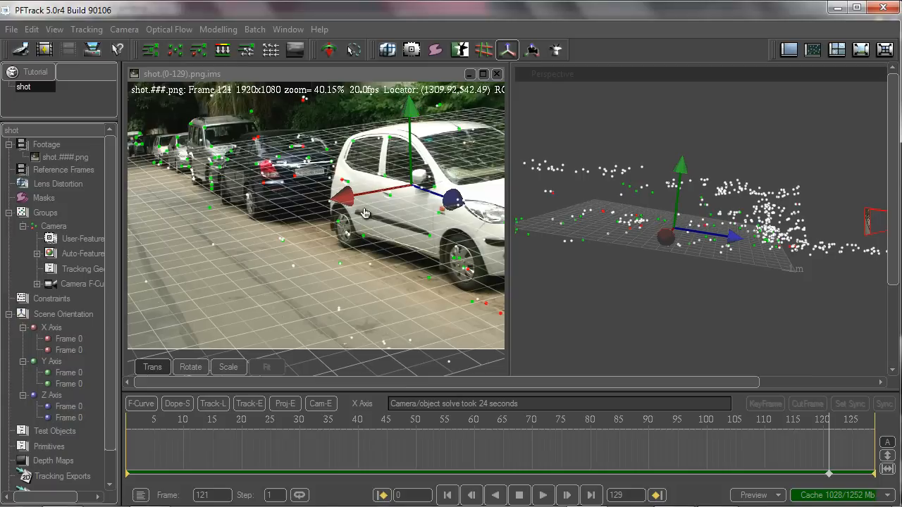
Rotate the scene orientation slightly to correct the ground grid's tilt against the road and parked cars.
left_click(192, 367)
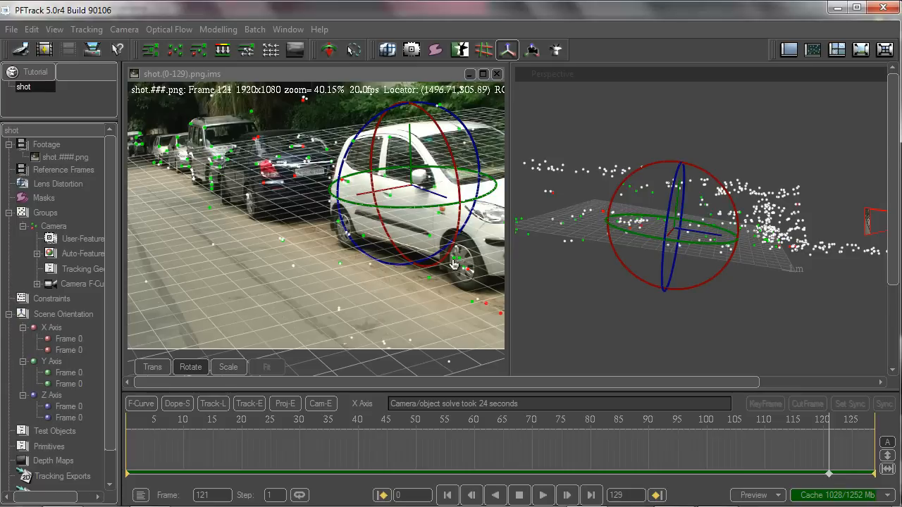
left_click_drag(452, 259, 449, 243)
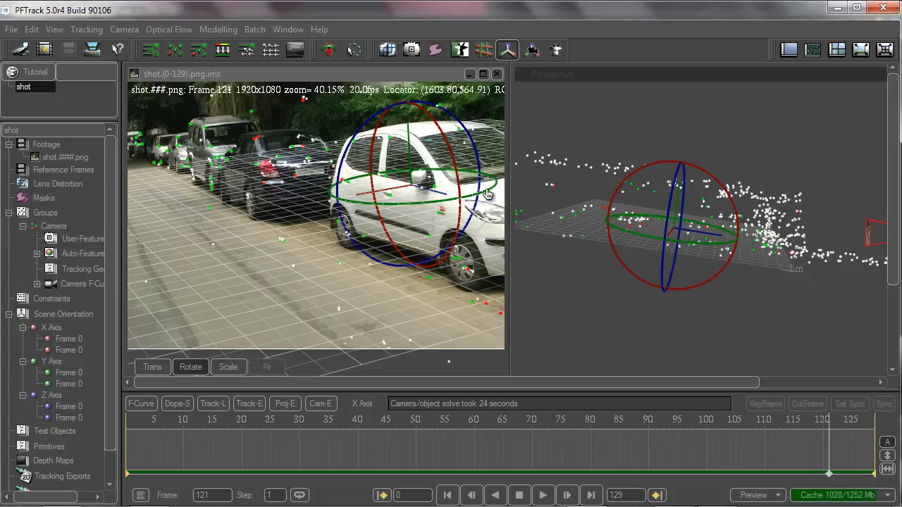
left_click_drag(487, 194, 489, 195)
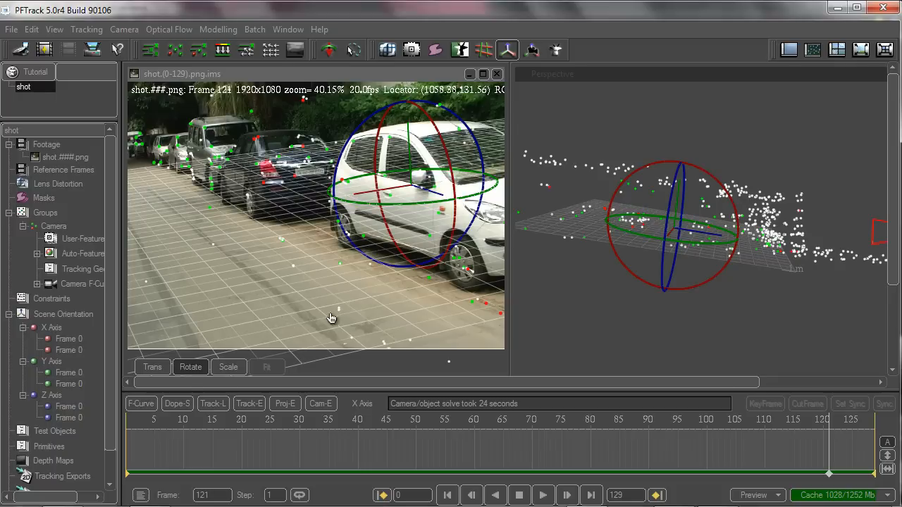
Move the scene origin a little along the X axis and fine-tune the orientation's rotation at the white car.
left_click(140, 370)
left_click_drag(350, 199, 339, 205)
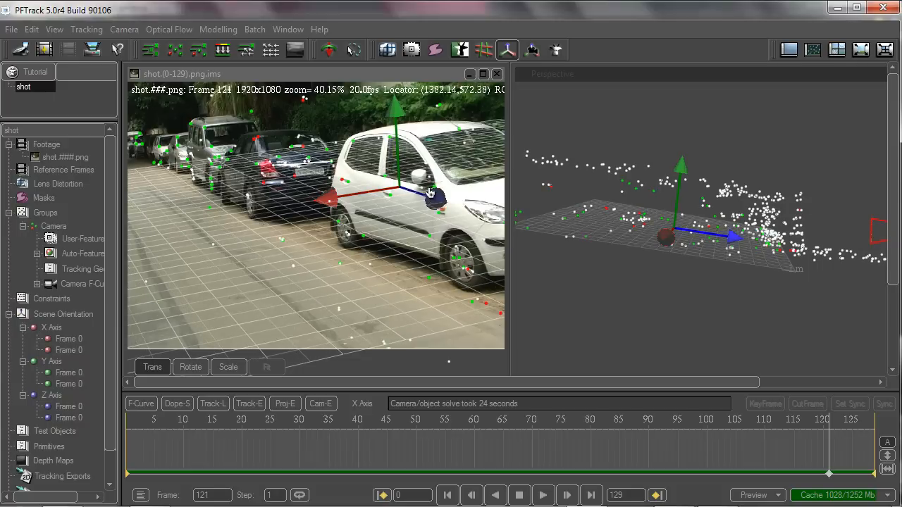
left_click(191, 367)
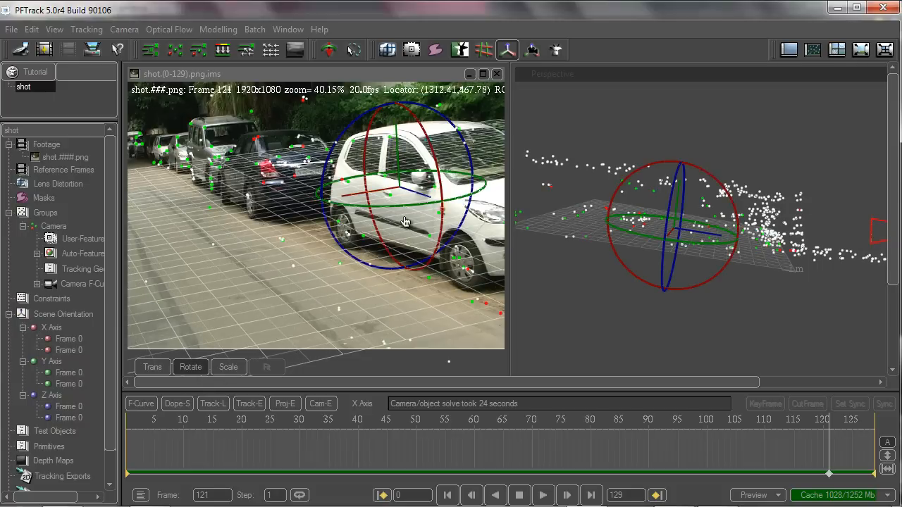
left_click_drag(420, 209, 414, 212)
left_click_drag(415, 211, 417, 212)
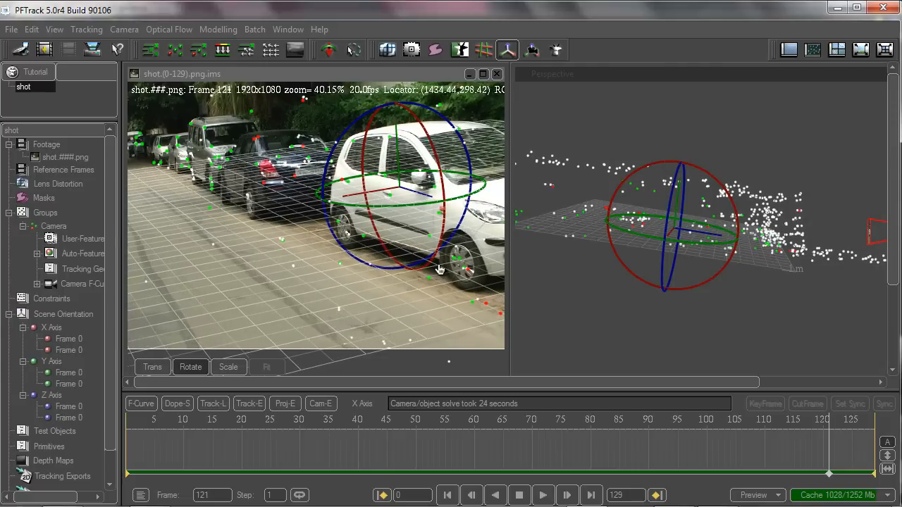
Maximize the perspective view and orbit around the adjusted feature cloud, ground grid and camera.
left_click(813, 81)
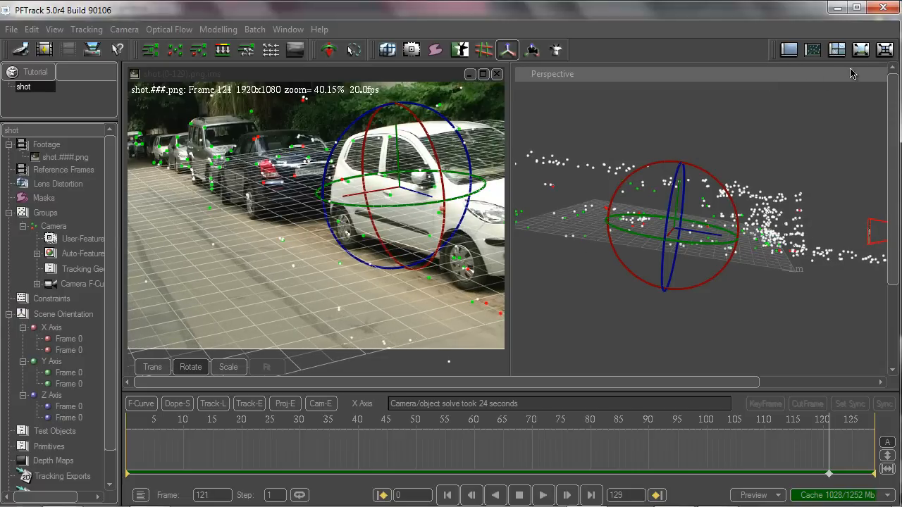
left_click(858, 51)
double_click(745, 77)
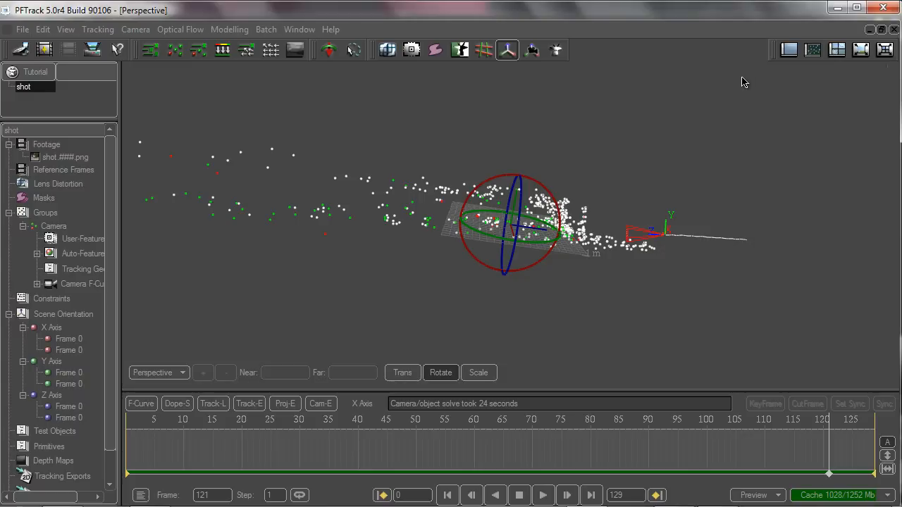
left_click(328, 50)
left_click_drag(634, 213, 306, 240)
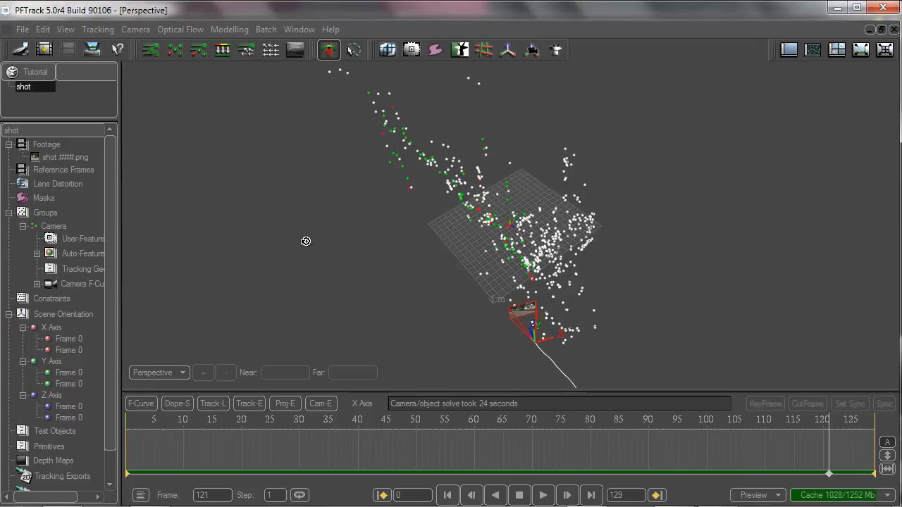
Return to the multi-view layout, close the perspective view, and maximize the footage view with the whole frame fitted.
left_click(810, 53)
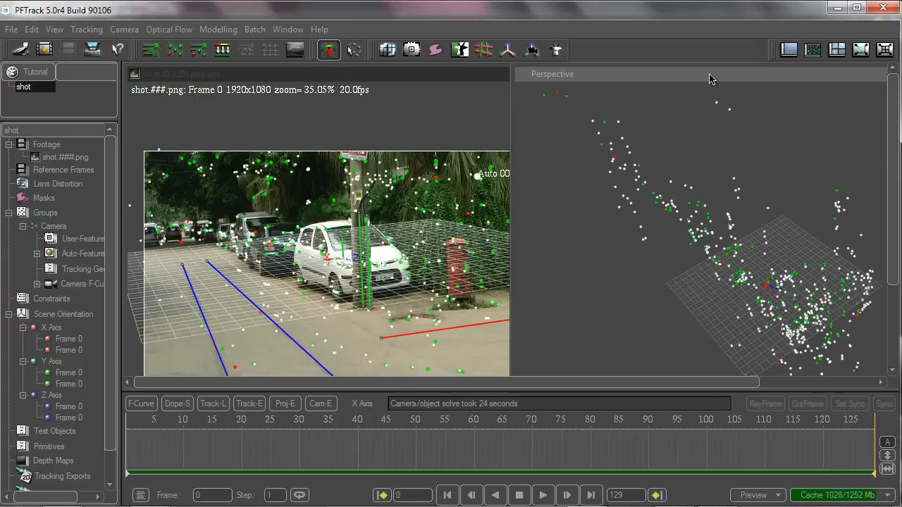
right_click(709, 79)
left_click(757, 171)
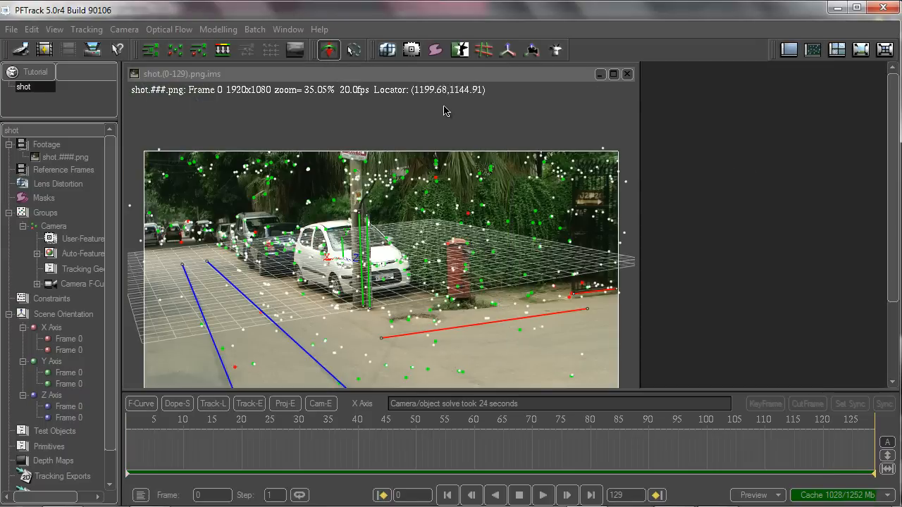
left_click(612, 75)
left_click(860, 49)
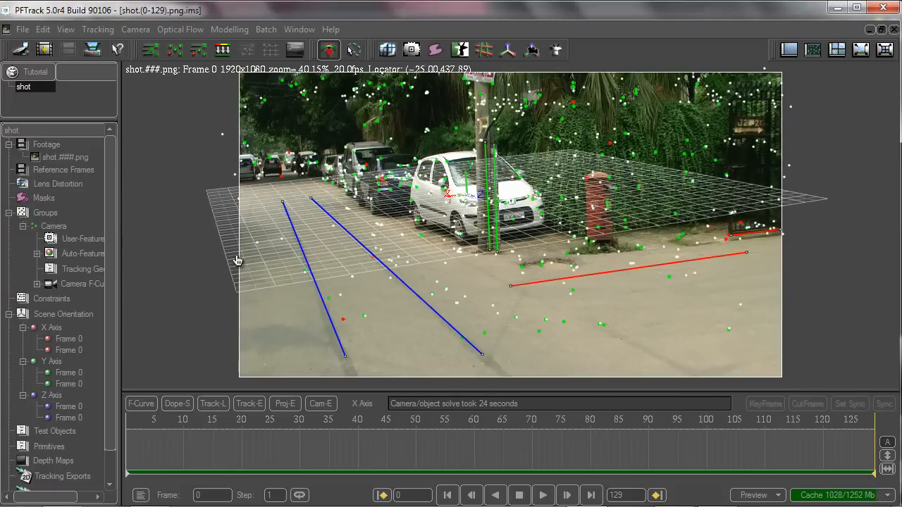
Hide the axis lines and the ground plane in the footage view.
left_click(65, 29)
left_click(106, 97)
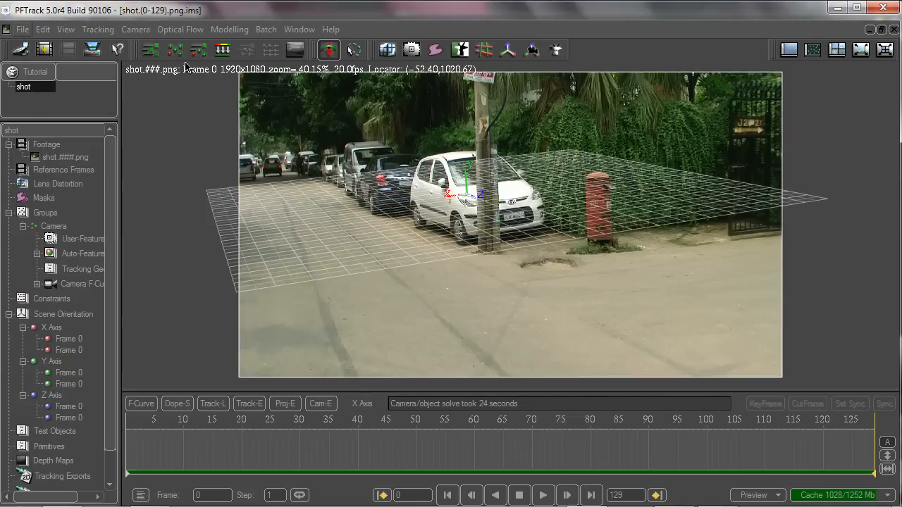
left_click(66, 31)
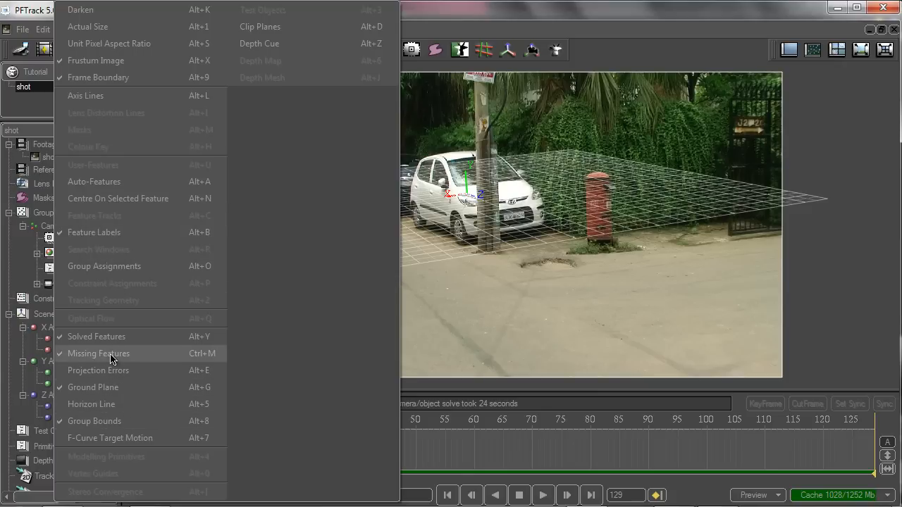
left_click(117, 386)
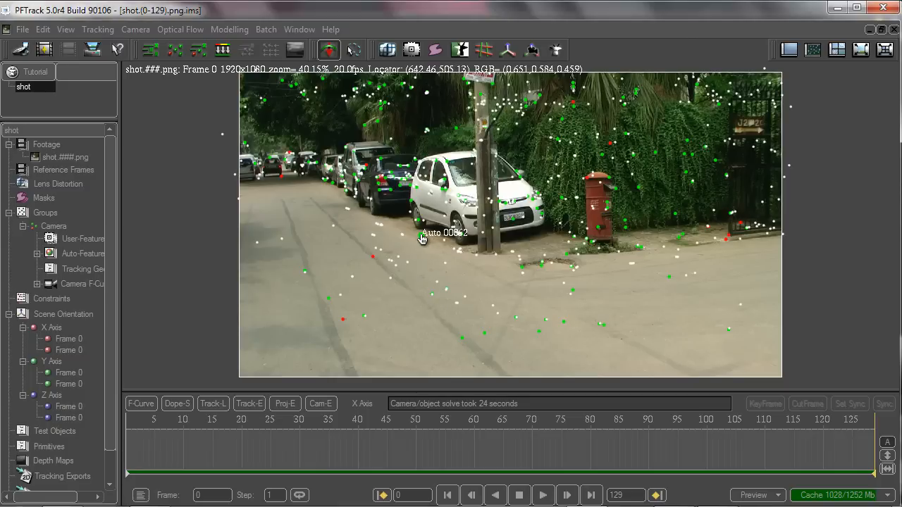
Create a Tall_Marker test object at the feature by the white car's rear wheel and move it along the X axis onto the road.
right_click(422, 242)
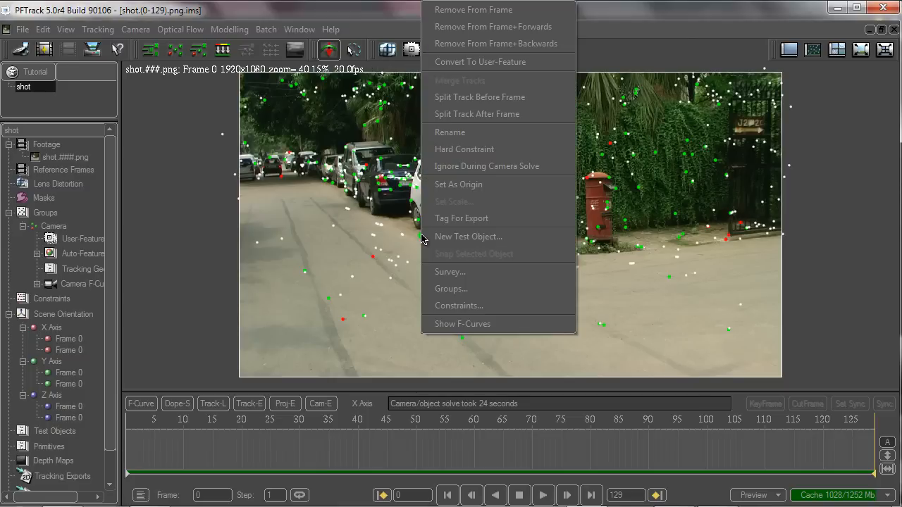
left_click(461, 240)
left_click(302, 233)
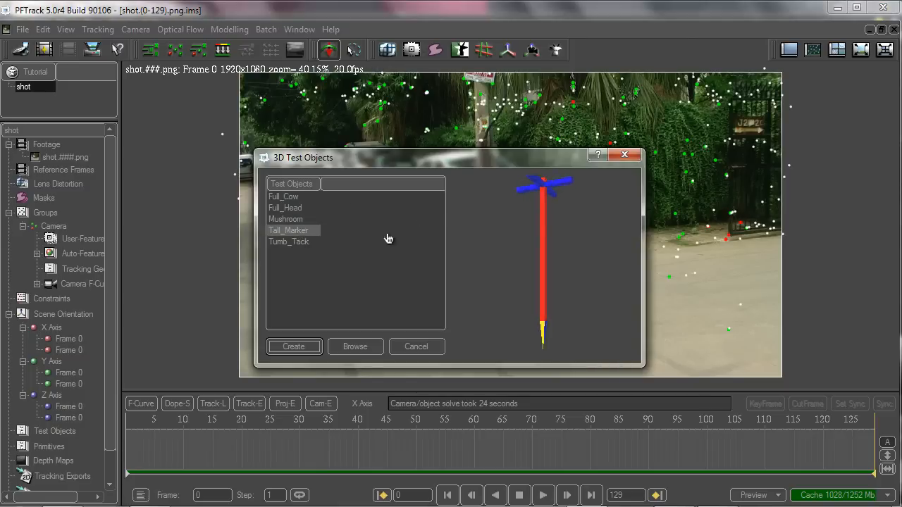
left_click(305, 345)
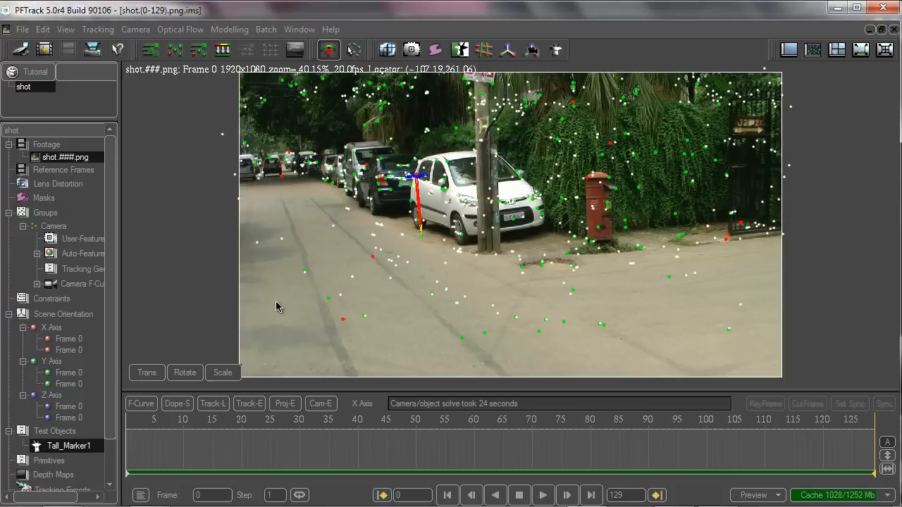
left_click(147, 373)
mouse_move(332, 255)
left_mouse_down()
mouse_move(238, 270)
mouse_move(272, 267)
left_mouse_up()
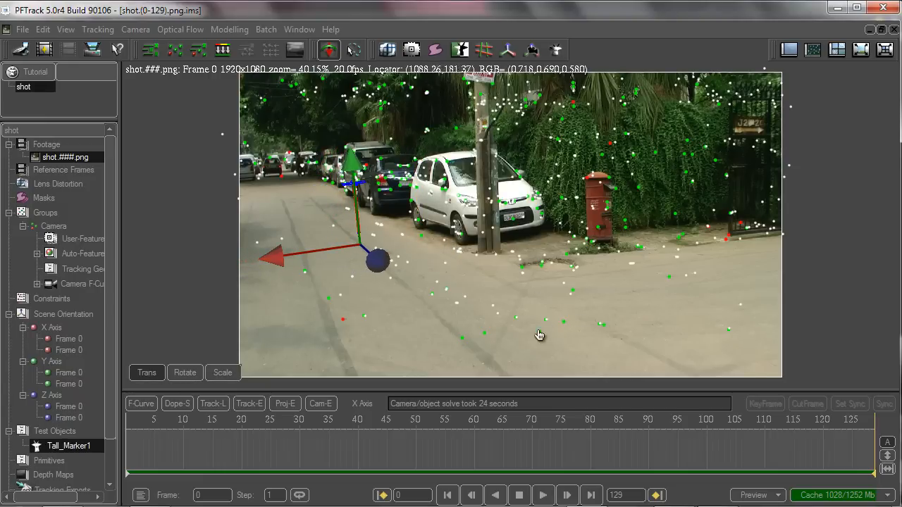
Add another Tall_Marker at the road feature in front of the red post box and shift it along X toward the road's middle.
right_click(576, 295)
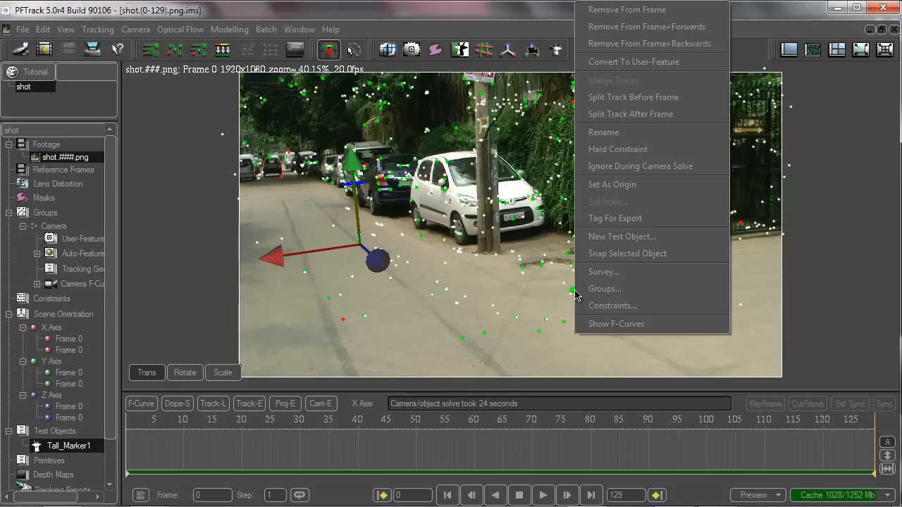
left_click(610, 238)
left_click(302, 231)
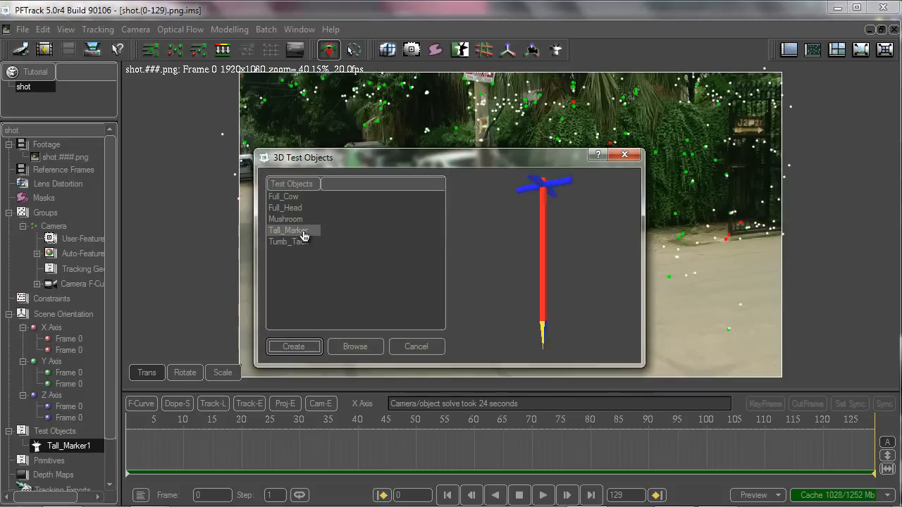
left_click(304, 347)
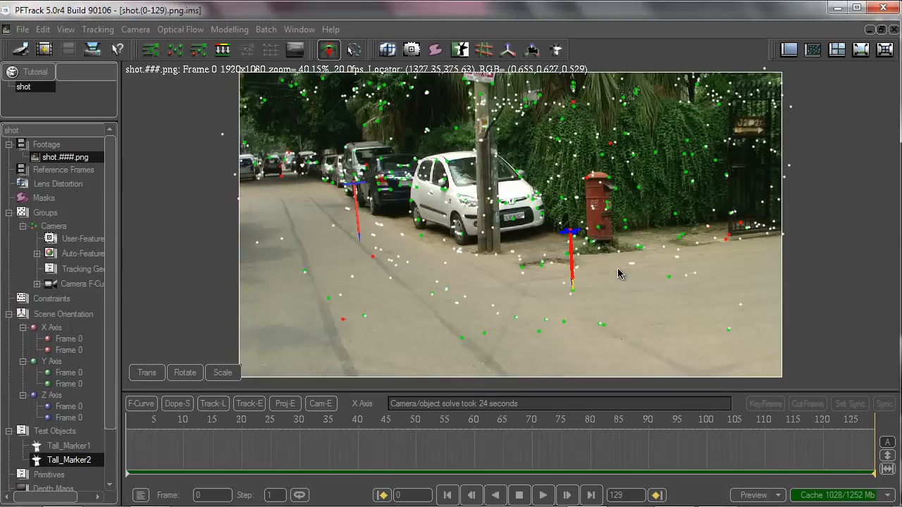
left_click(223, 373)
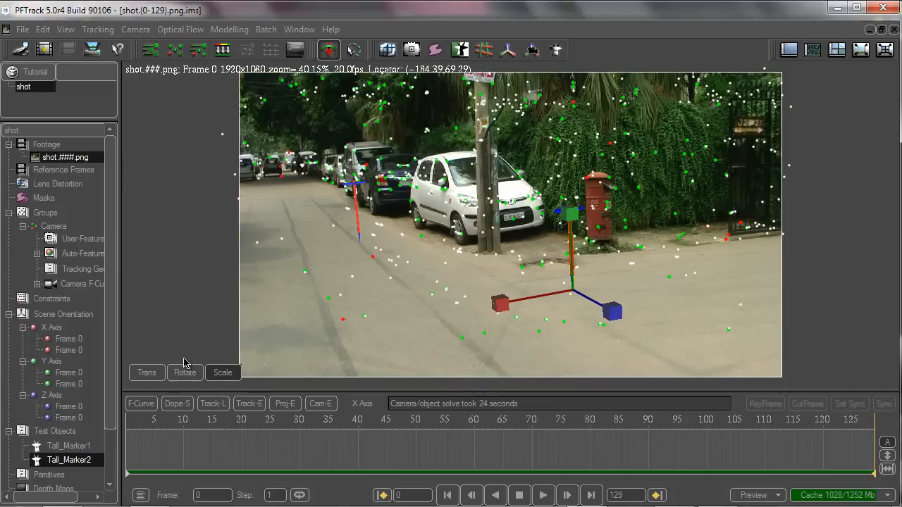
left_click(137, 377)
left_click_drag(513, 305, 464, 318)
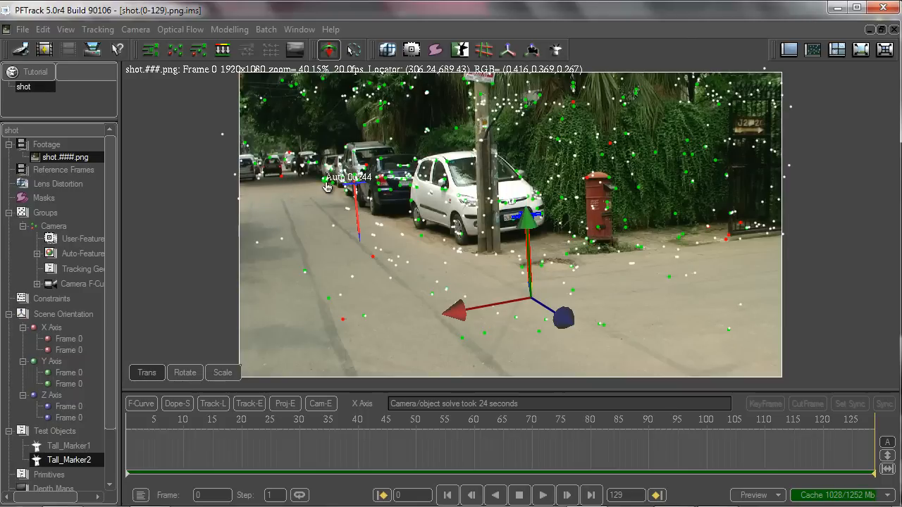
At frame 116, add a third Tall_Marker at the distant road feature beyond the parked cars and shift it along X onto the road.
left_click_drag(777, 457, 532, 451)
left_click_drag(594, 448, 803, 443)
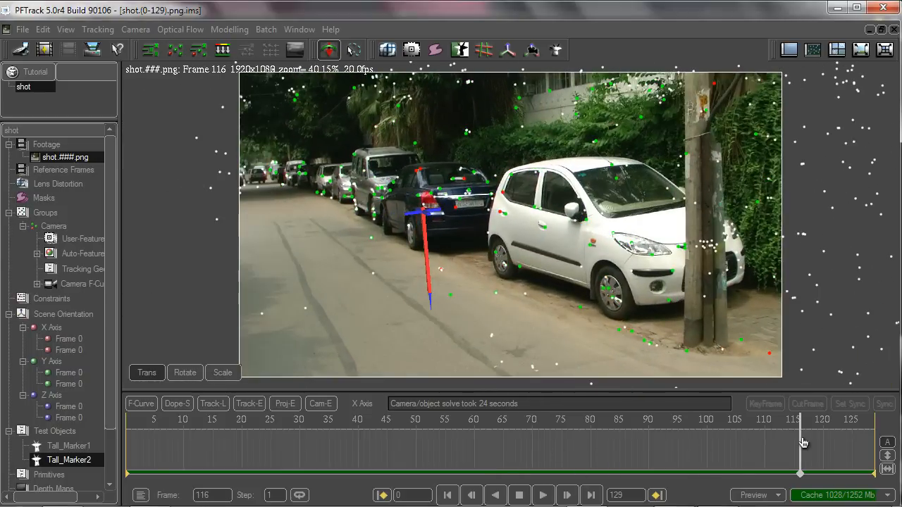
right_click(316, 195)
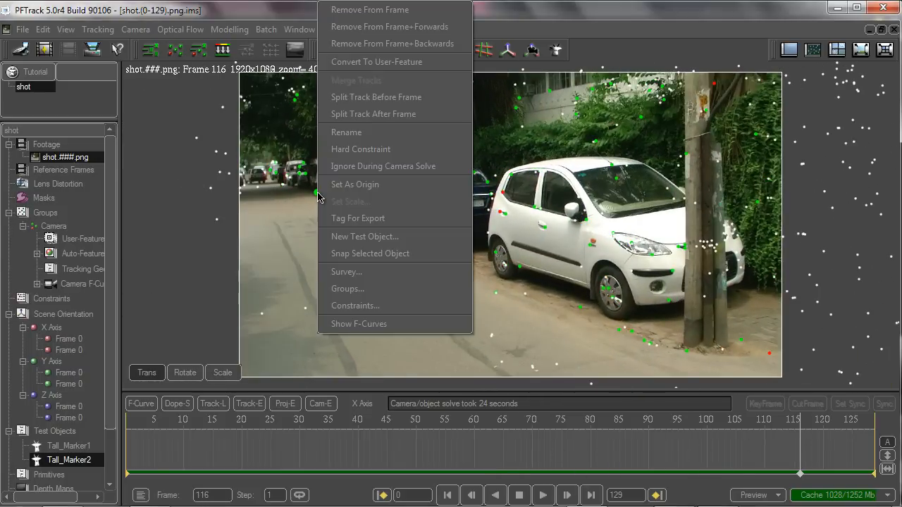
left_click(332, 236)
left_click(289, 231)
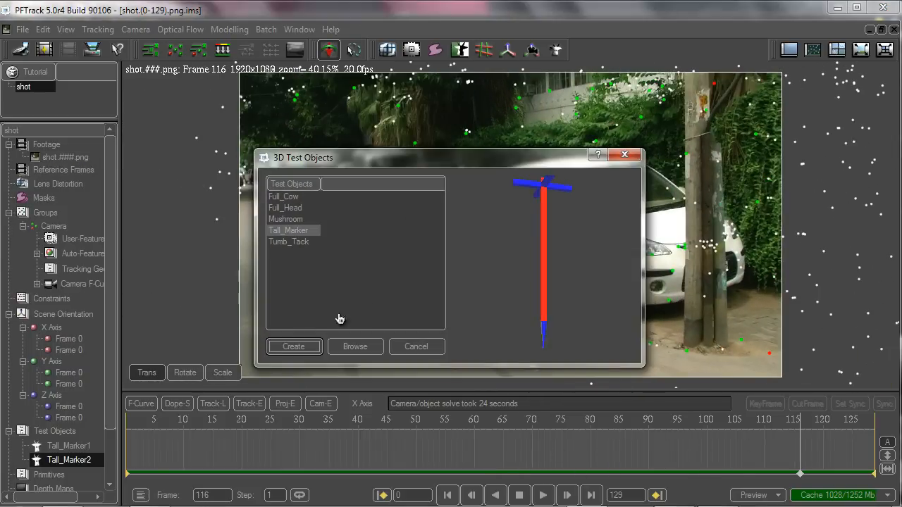
left_click(296, 340)
left_click(145, 375)
left_click_drag(229, 207, 192, 212)
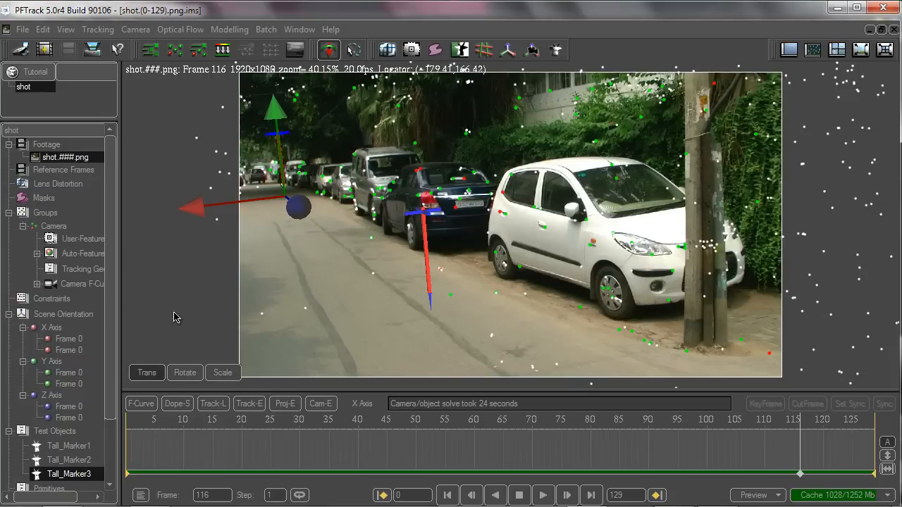
Deselect the marker and play the shot from frame 0 to check how the three markers stick to the road.
left_click(62, 430)
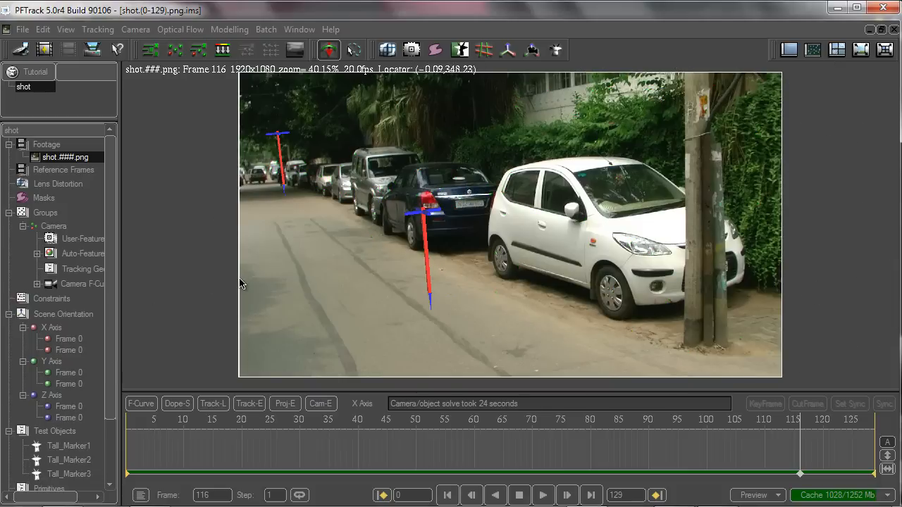
left_click_drag(800, 481, 71, 480)
key("space")
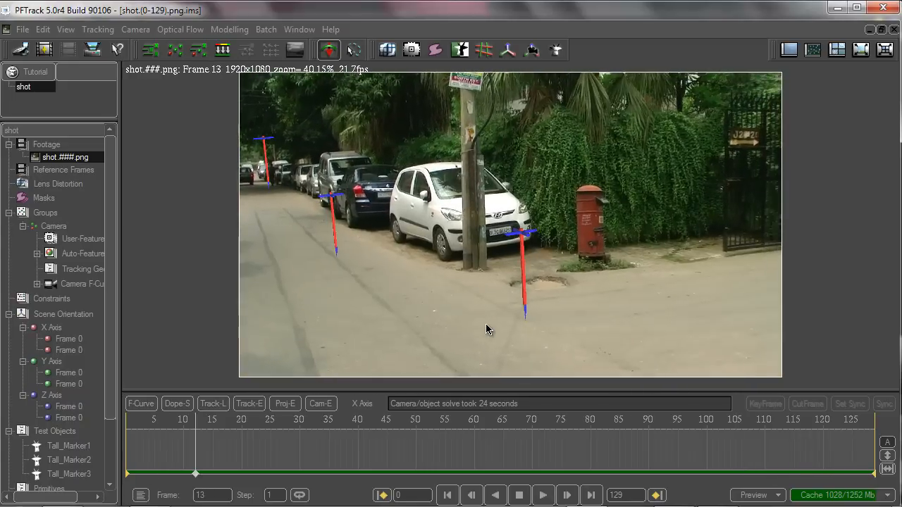
At frame 6, tag features Auto 00062 by the white car, Auto 00244 on the distant road and Auto 00164 on the near road for export.
left_click(519, 452)
left_click_drag(520, 451, 160, 446)
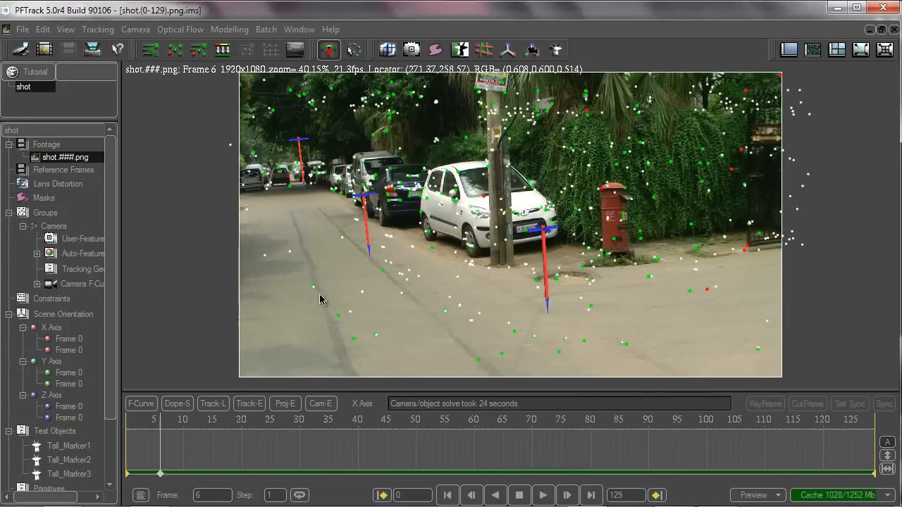
right_click(432, 248)
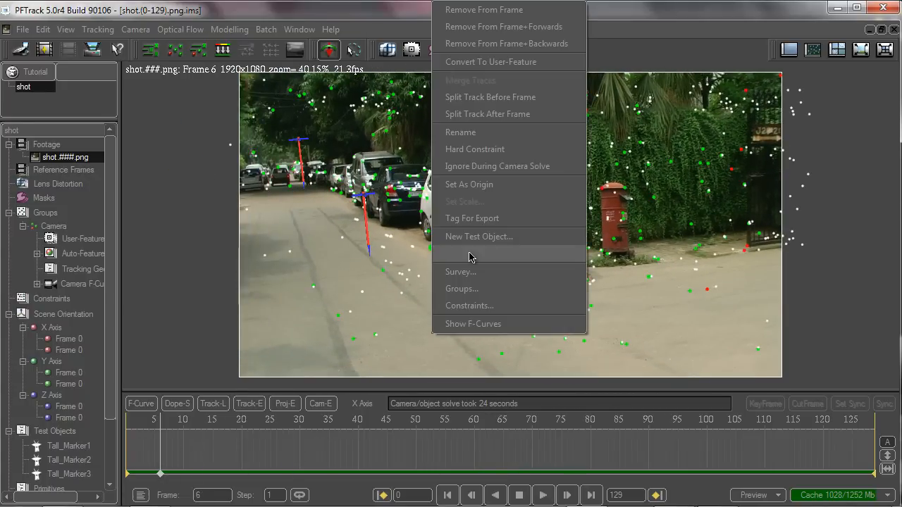
left_click(498, 219)
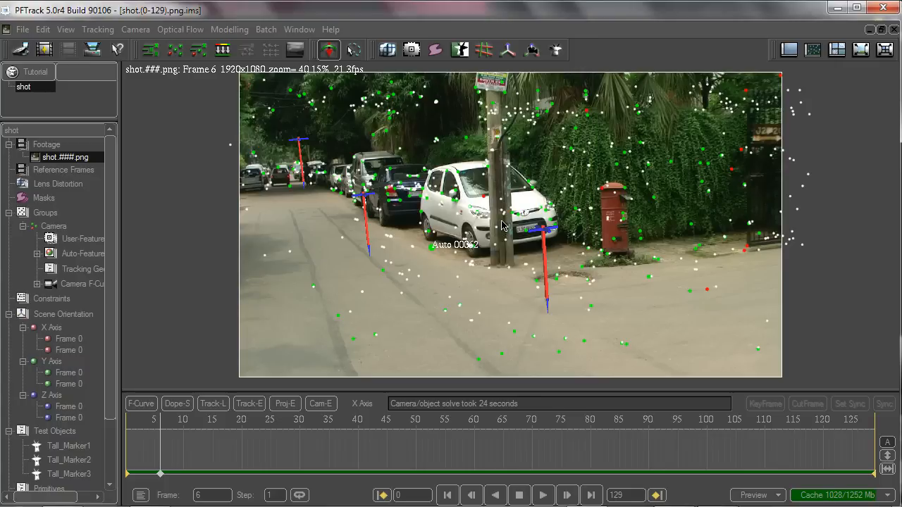
right_click(334, 194)
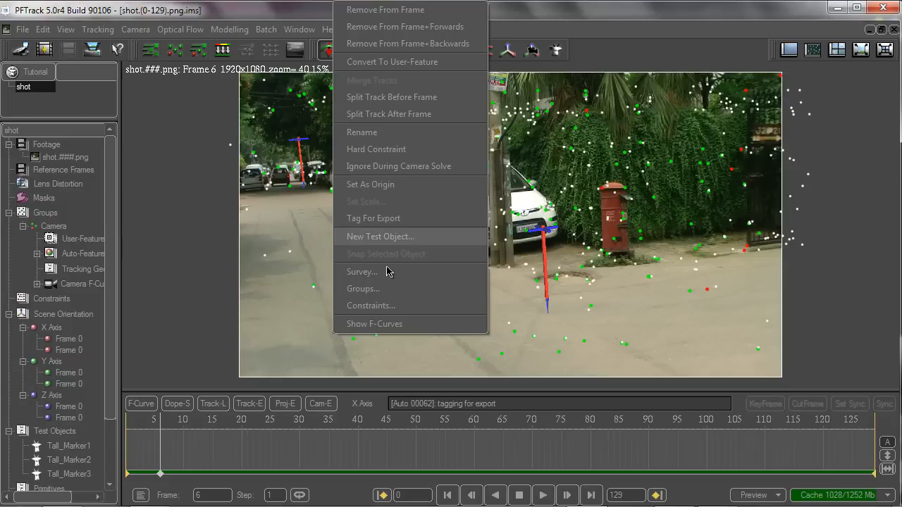
left_click(373, 218)
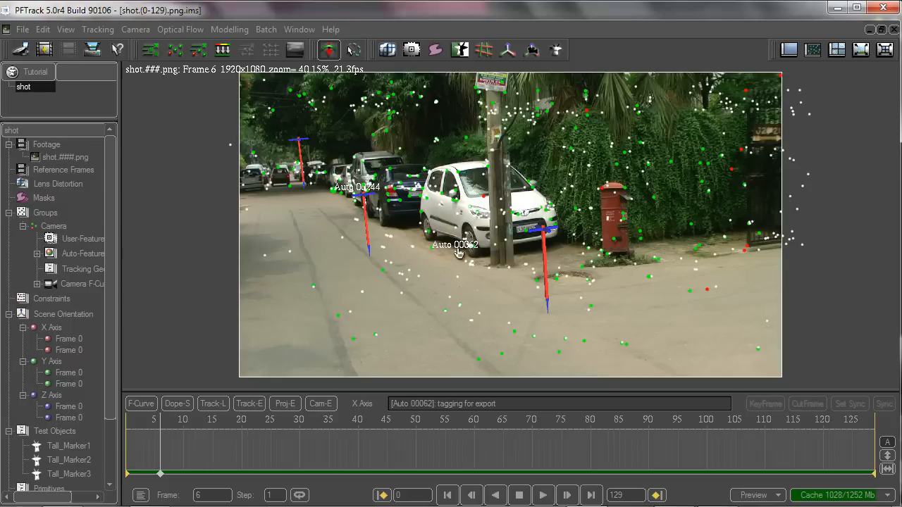
right_click(593, 308)
left_click(627, 217)
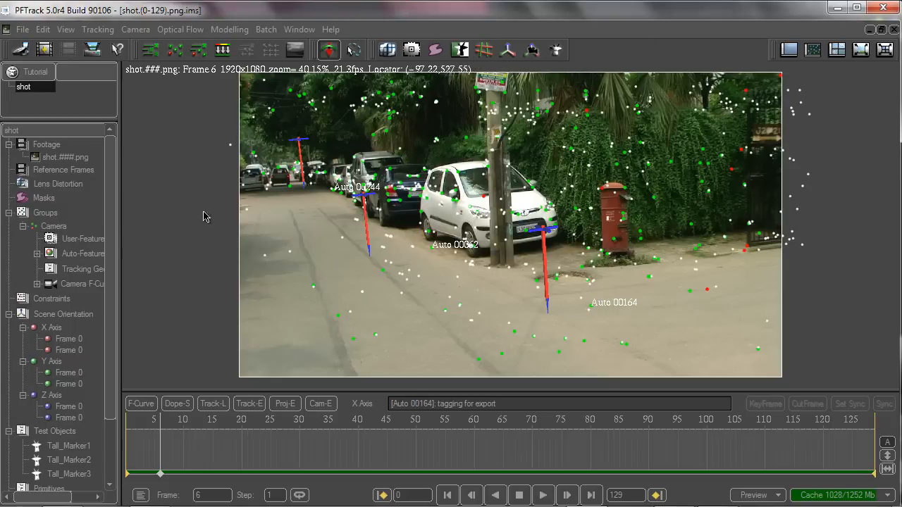
Start a new camera/object export and limit its exported features to Tagged.
scroll(113, 165, "down", 3)
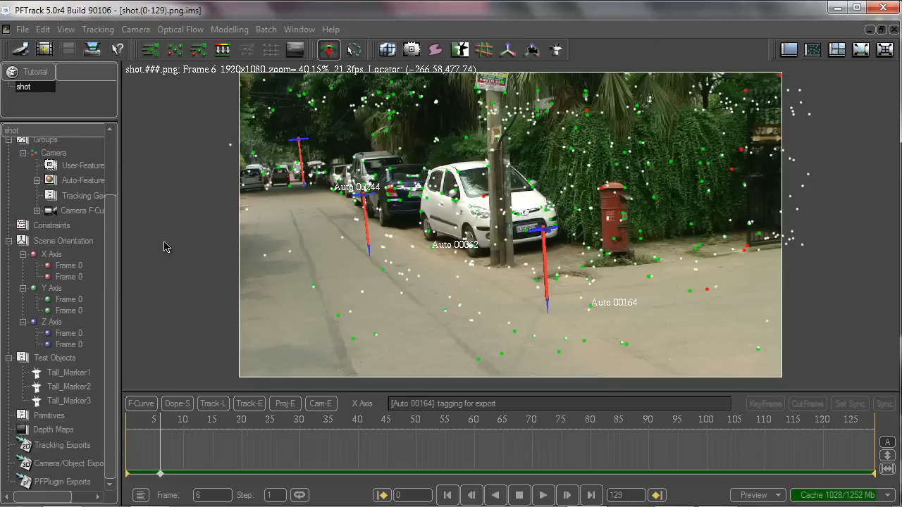
right_click(72, 465)
left_click(98, 425)
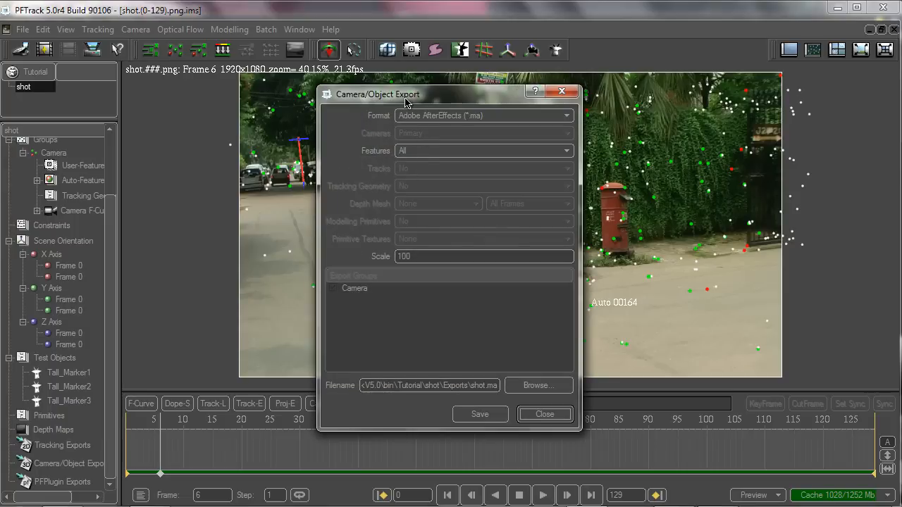
left_click_drag(407, 103, 179, 101)
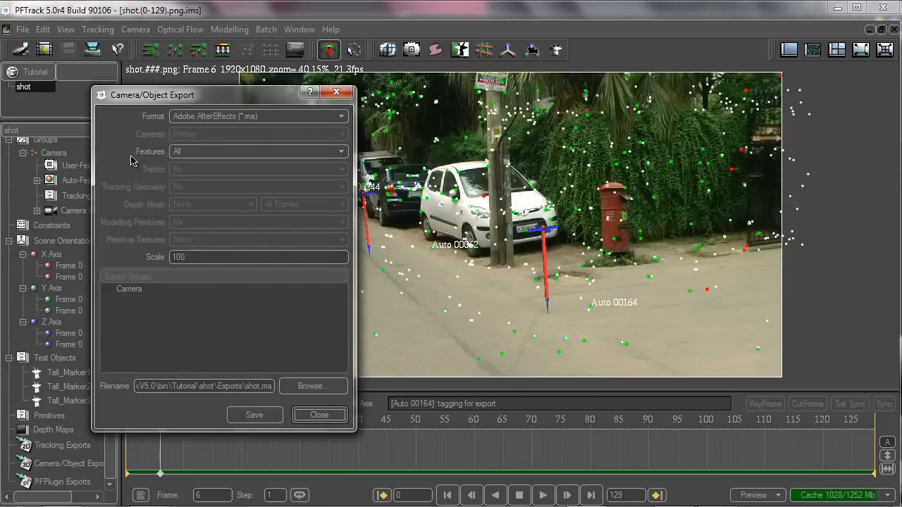
left_click(220, 153)
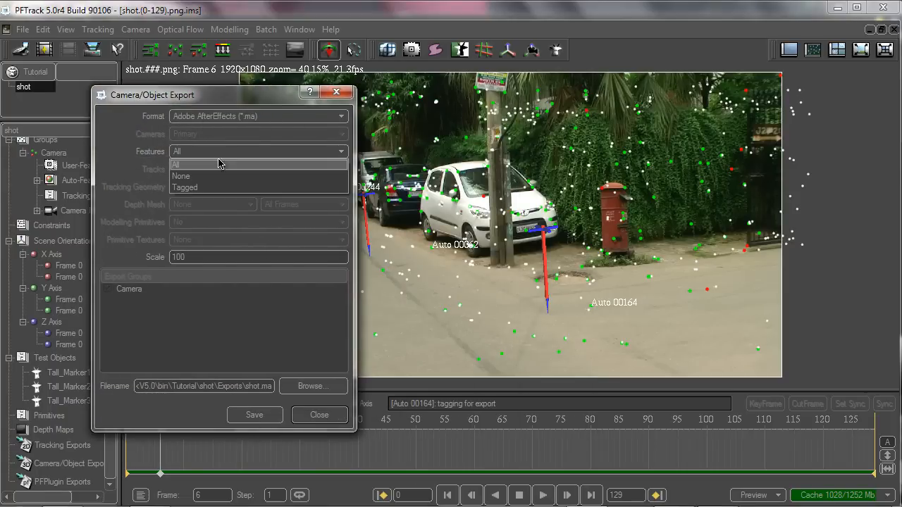
left_click(189, 188)
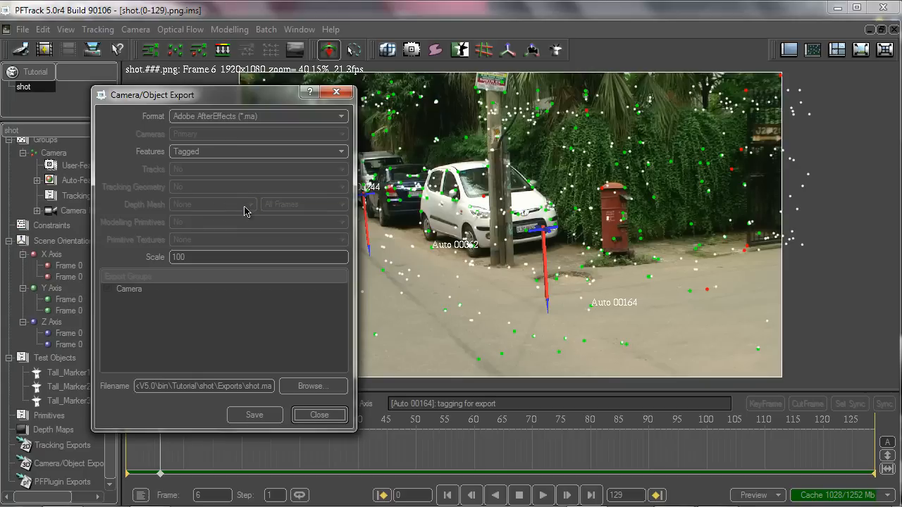
Set the export file to shot_tutorial on Local Disk (C:) and save the Adobe AfterEffects export.
left_click(324, 389)
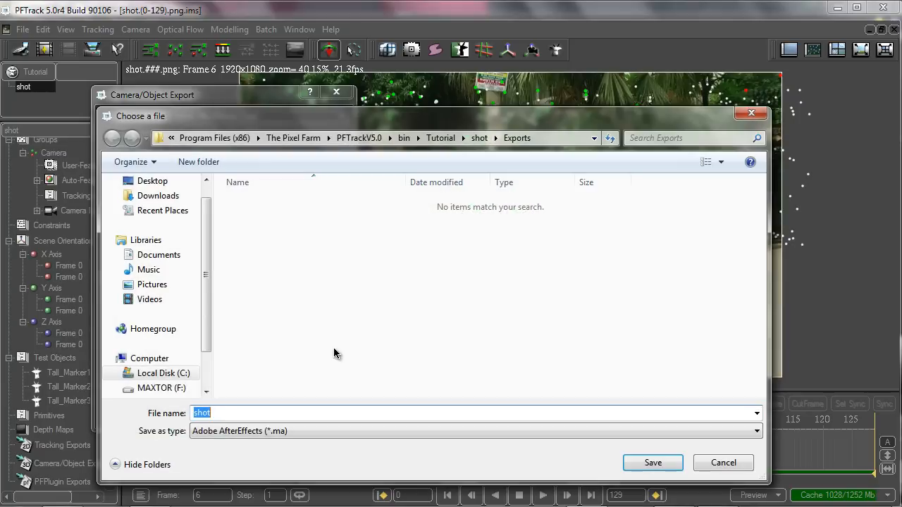
left_click(163, 374)
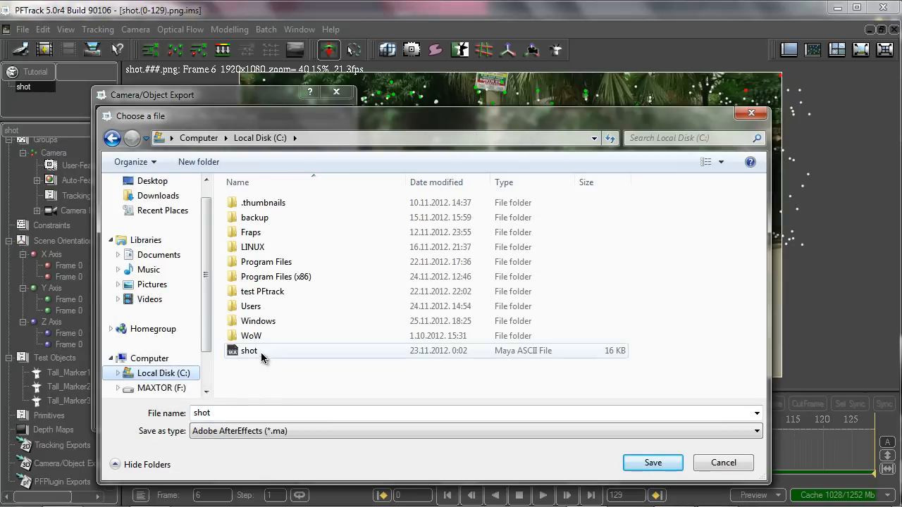
double_click(230, 414)
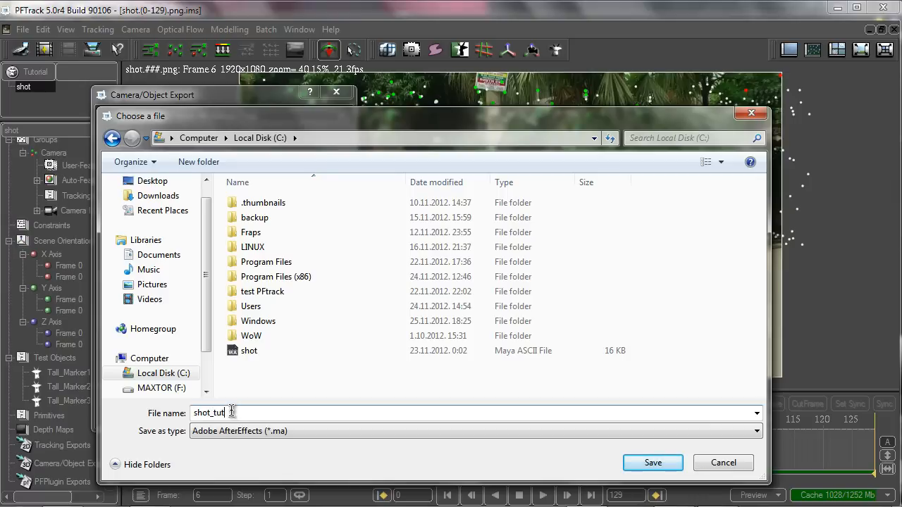
type("shot_tutorial")
left_click(636, 464)
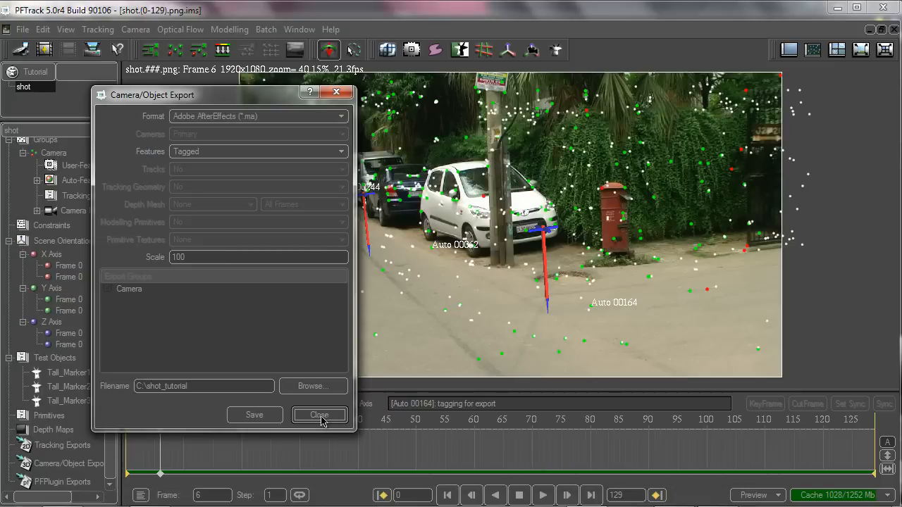
left_click(268, 420)
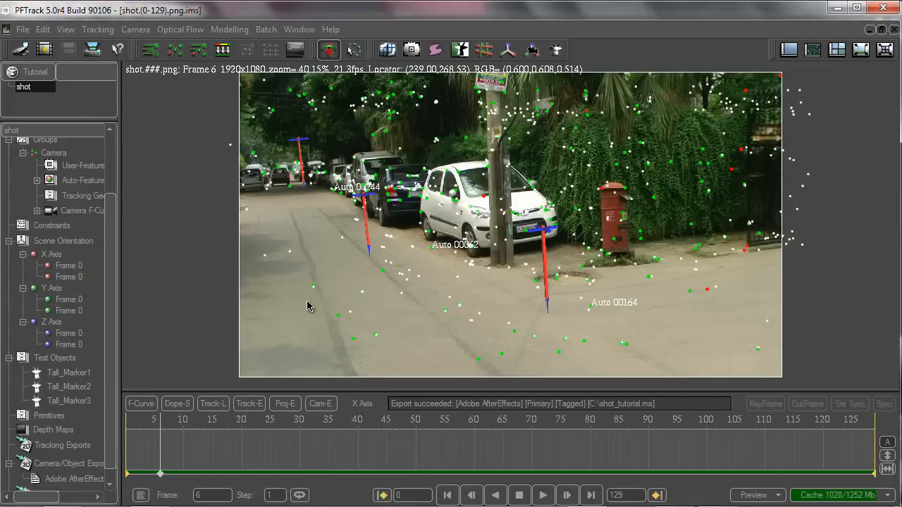
left_click_drag(161, 473, 503, 472)
left_click_drag(556, 461, 240, 461)
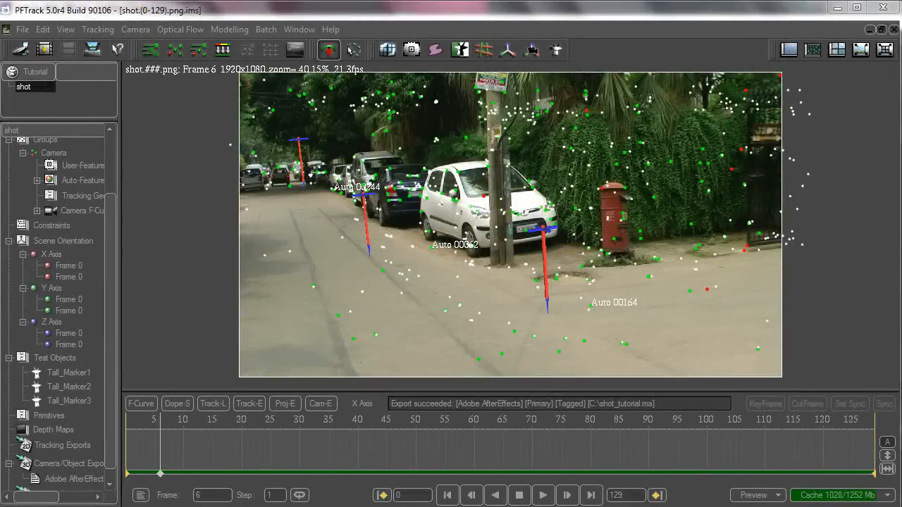
Switch to After Effects, import the shot_tutorial Maya scene from Local Disk (C:) as a layer-retaining composition, and open that composition.
left_click(150, 495)
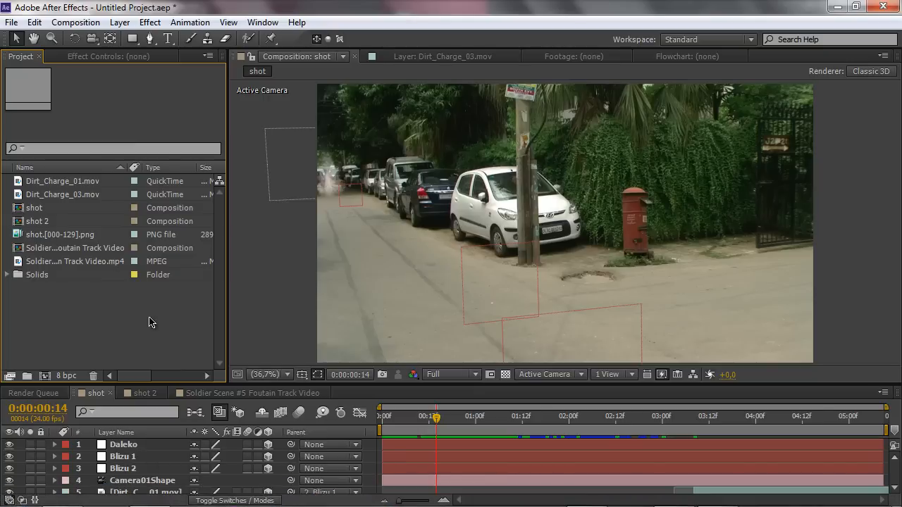
double_click(150, 314)
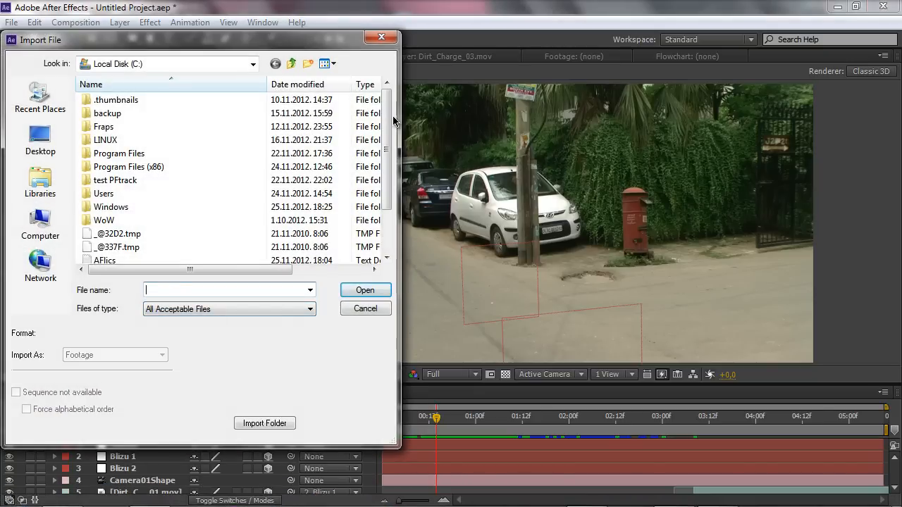
left_click_drag(387, 119, 387, 164)
left_click(116, 247)
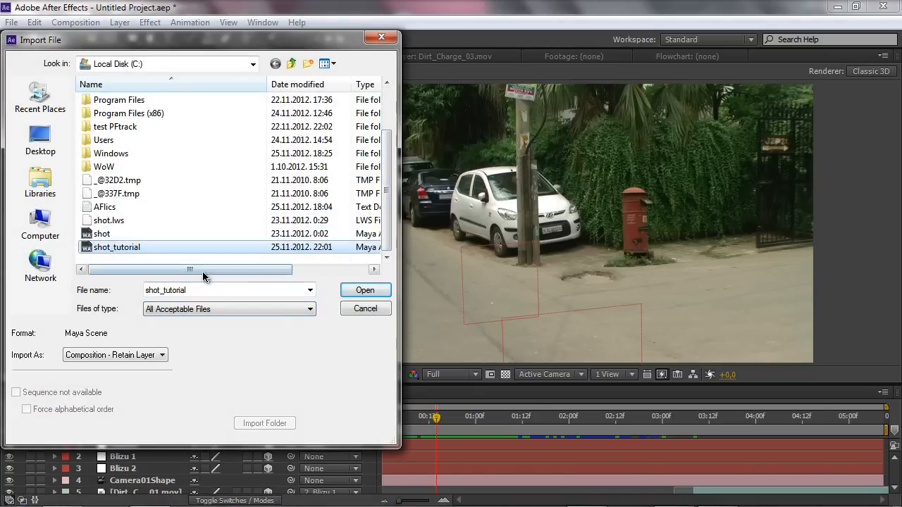
left_click(363, 291)
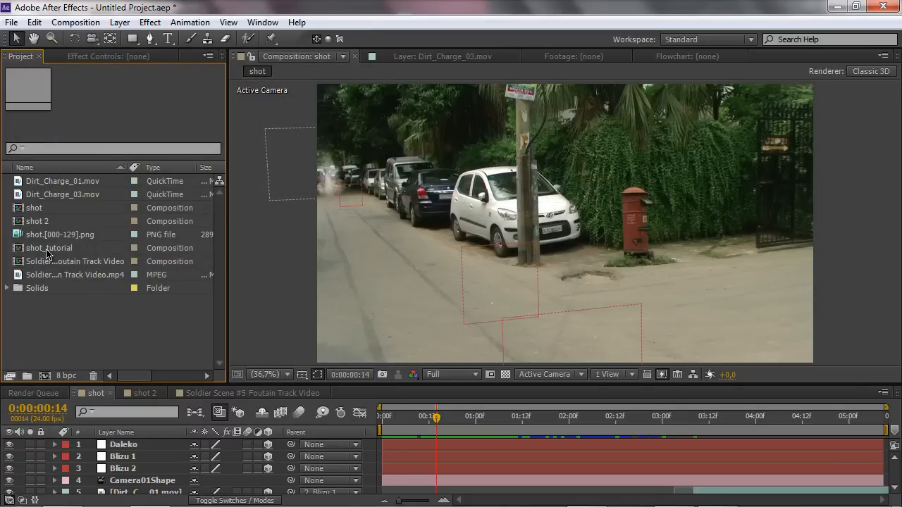
left_click(12, 249)
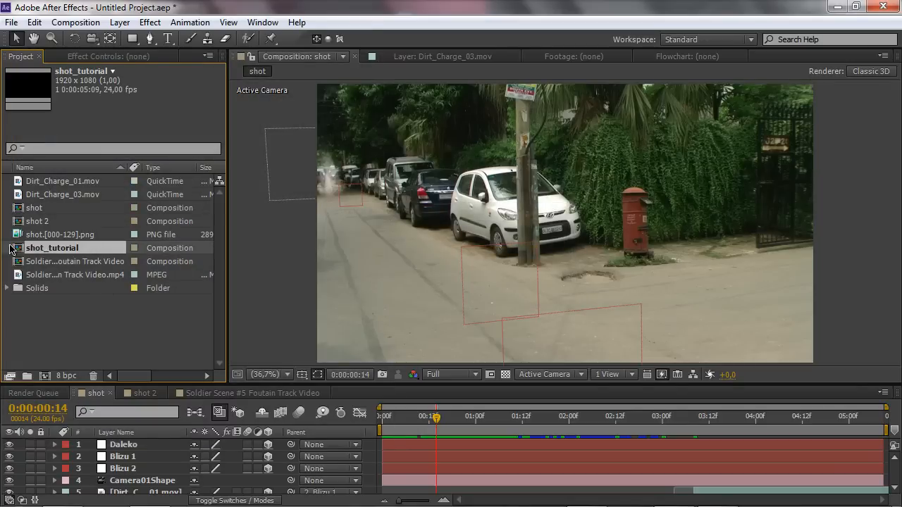
double_click(54, 250)
left_click_drag(384, 418, 311, 438)
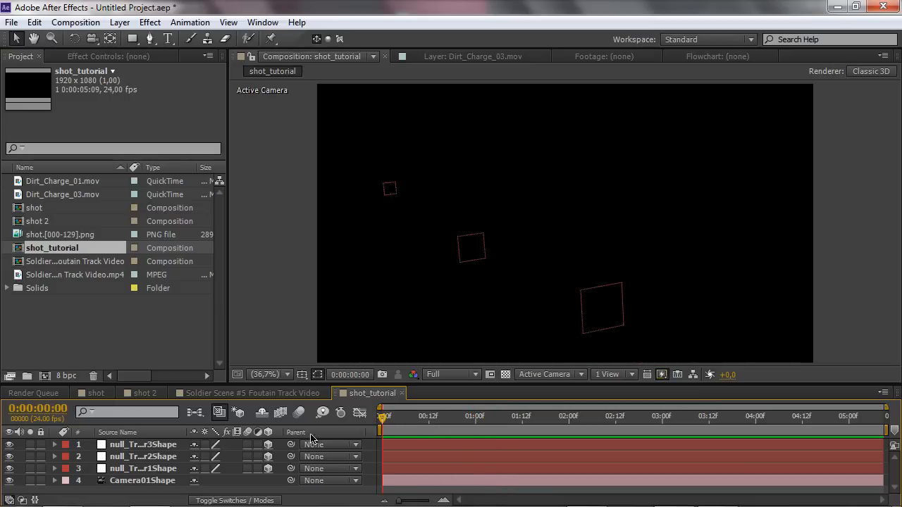
Select each of the three tracker null layers in turn to identify them in the composition.
left_click(159, 447)
left_click(163, 457)
left_click(165, 470)
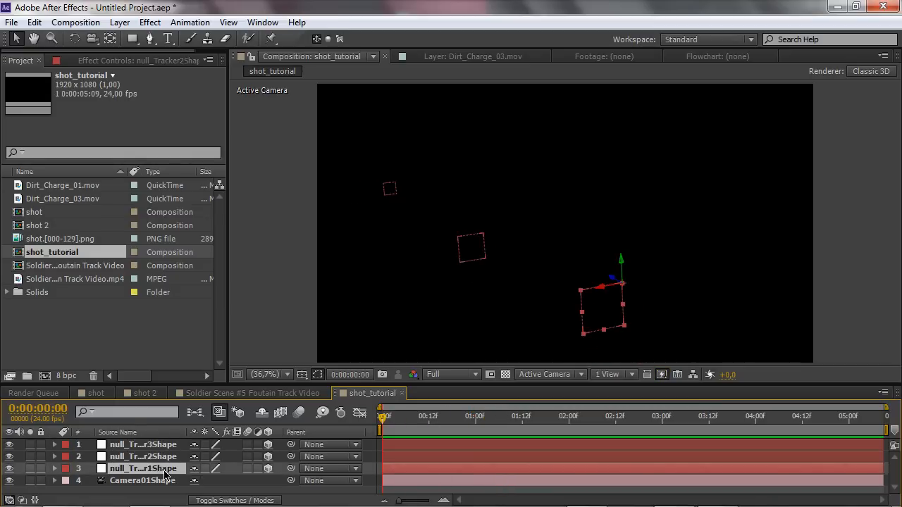
left_click(229, 488)
left_click_drag(384, 422, 196, 452)
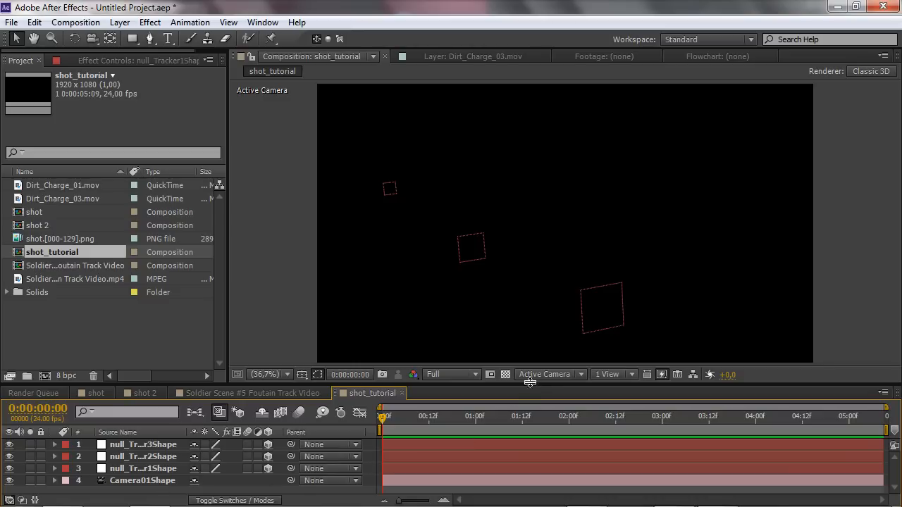
Examine the Camera01Shape layer and its motion path from Custom View 1, and return to the Active Camera view.
left_click(546, 374)
left_click(542, 327)
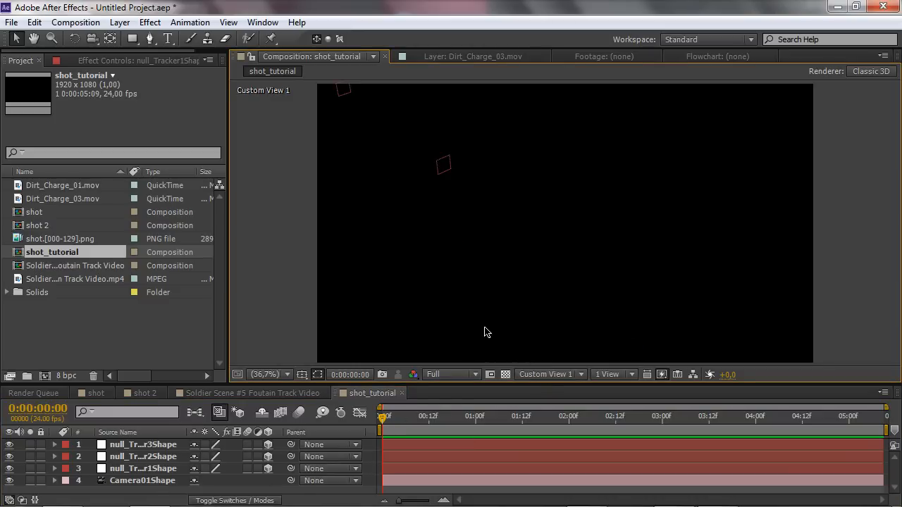
scroll(521, 324, "down", 3)
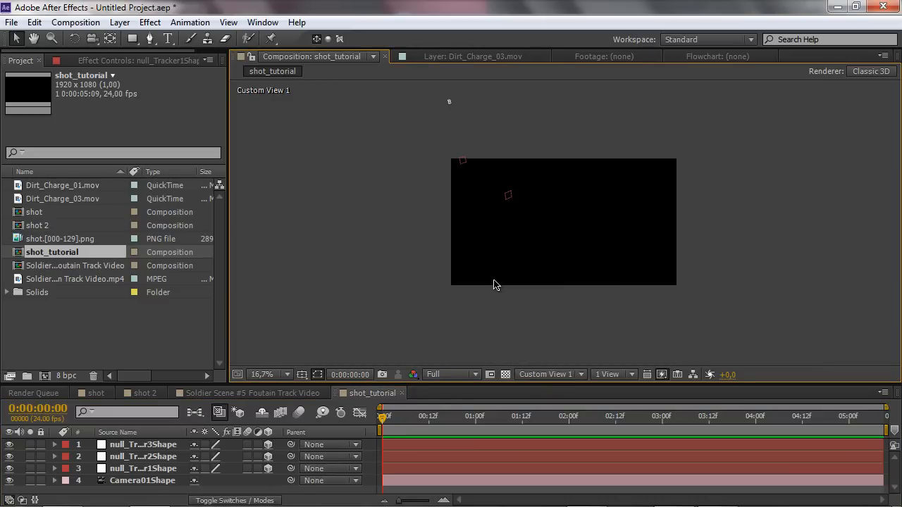
left_click(169, 481)
left_click_drag(381, 413, 303, 432)
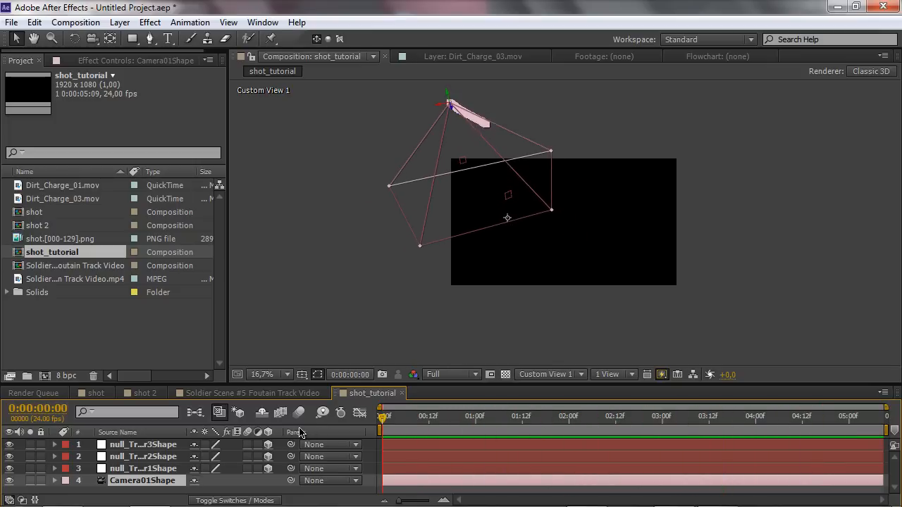
left_click(578, 374)
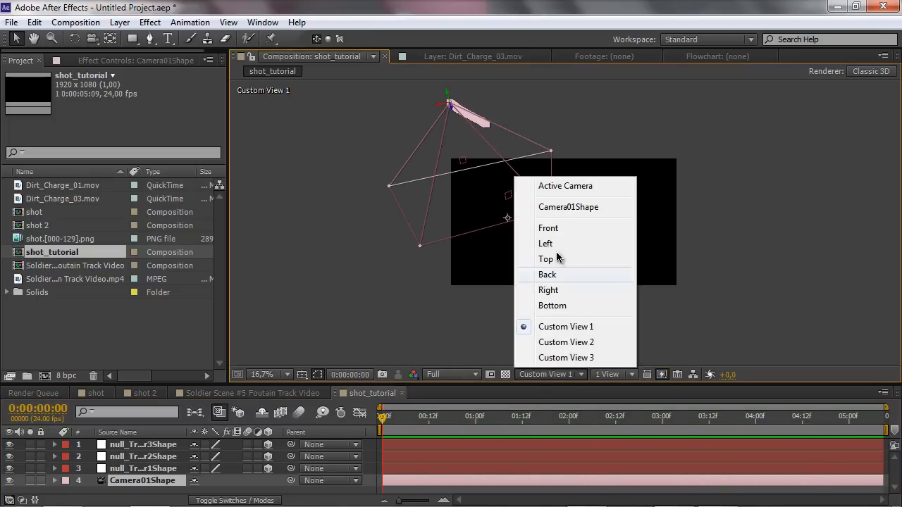
left_click(557, 188)
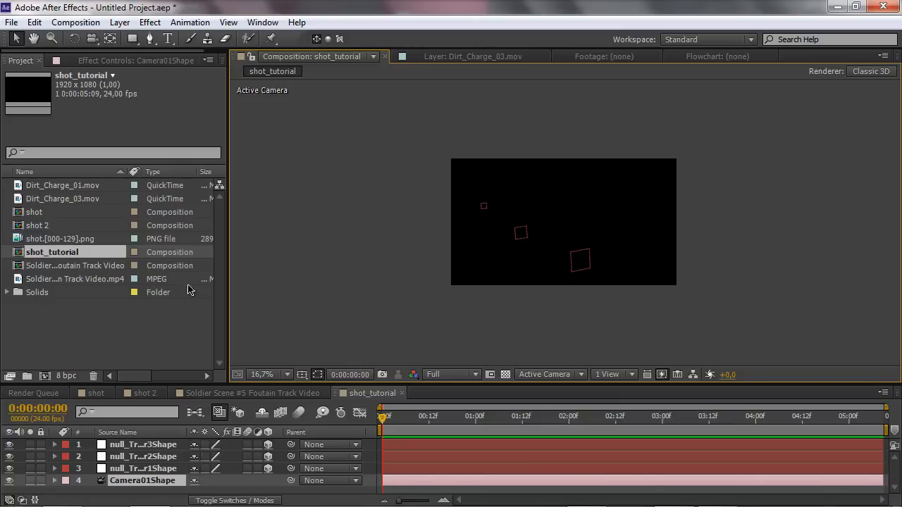
Check the assumed frame rate in the footage interpretation settings of shot.[000-129].png.
left_click(82, 241)
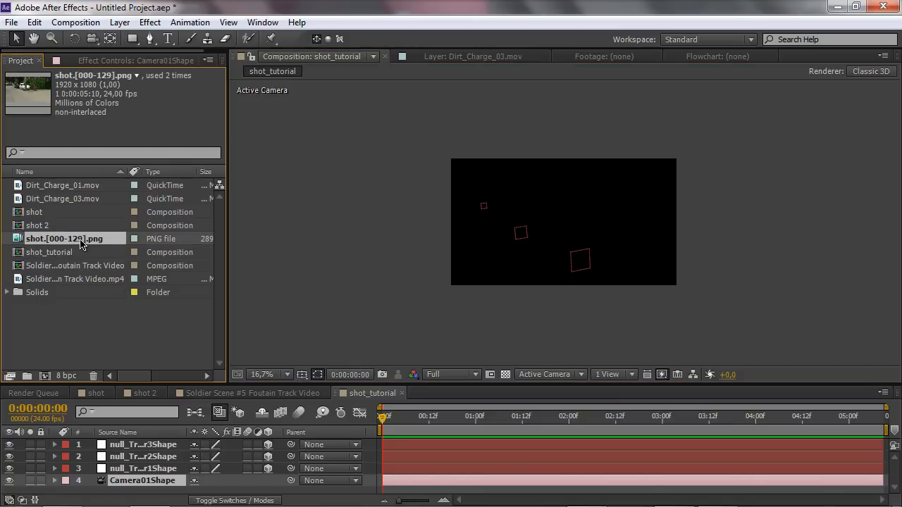
left_click(9, 377)
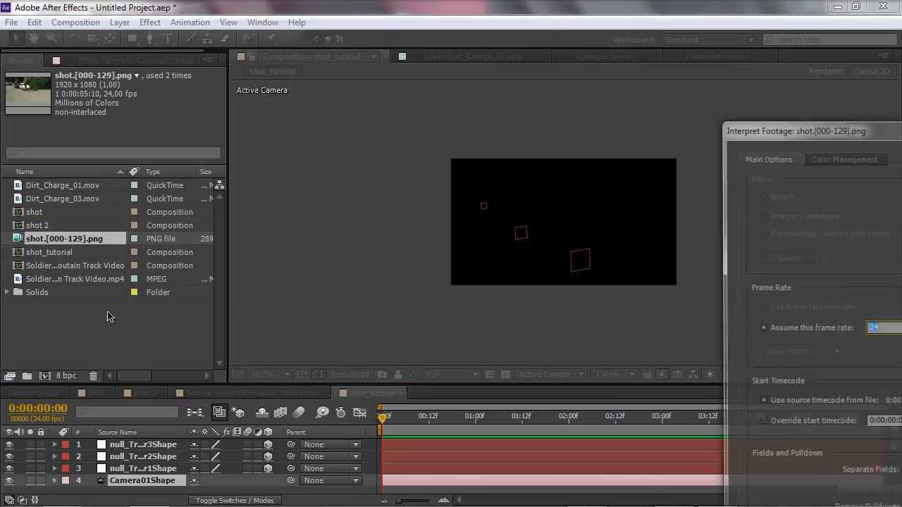
left_click_drag(758, 132, 331, 26)
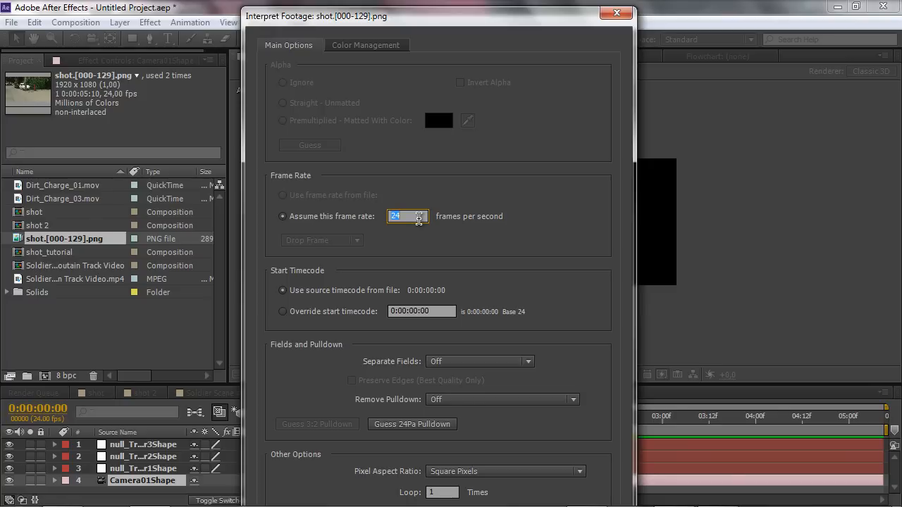
left_click(606, 15)
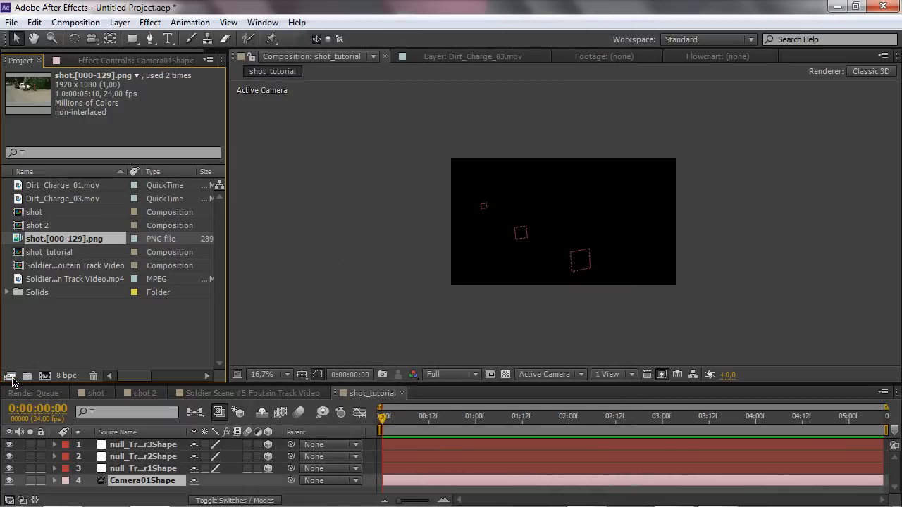
left_click(10, 377)
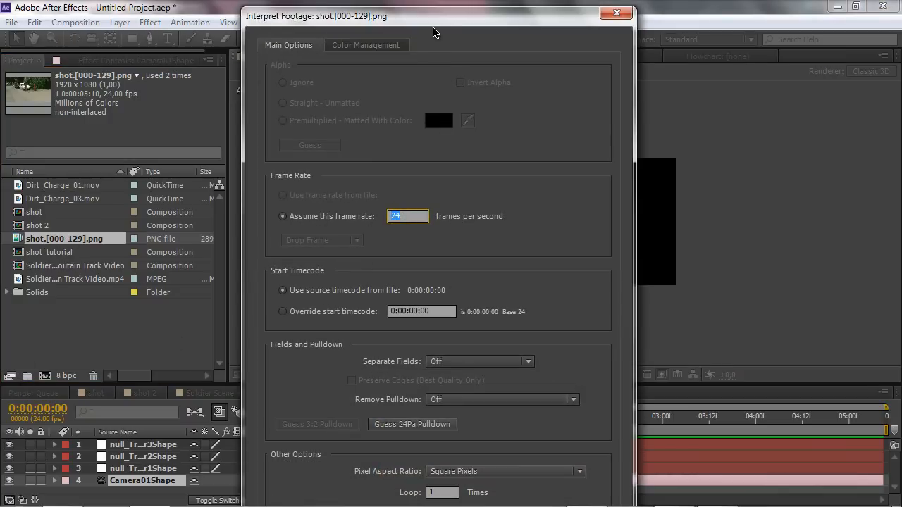
left_click_drag(434, 25, 421, 41)
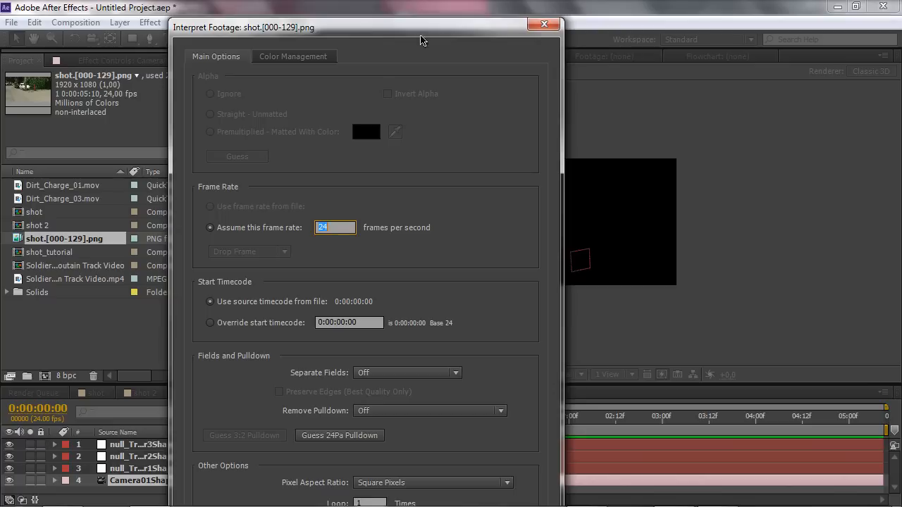
left_click(543, 25)
Add the shot.[000-129].png sequence to shot_tutorial beneath the Camera01Shape layer and check the composition's frame rate settings.
left_click_drag(64, 238, 120, 487)
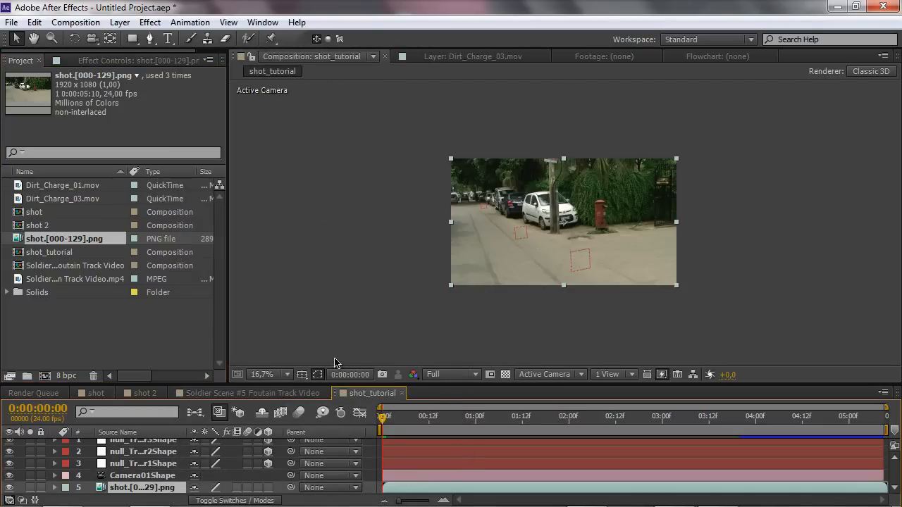
left_click(75, 22)
left_click(102, 59)
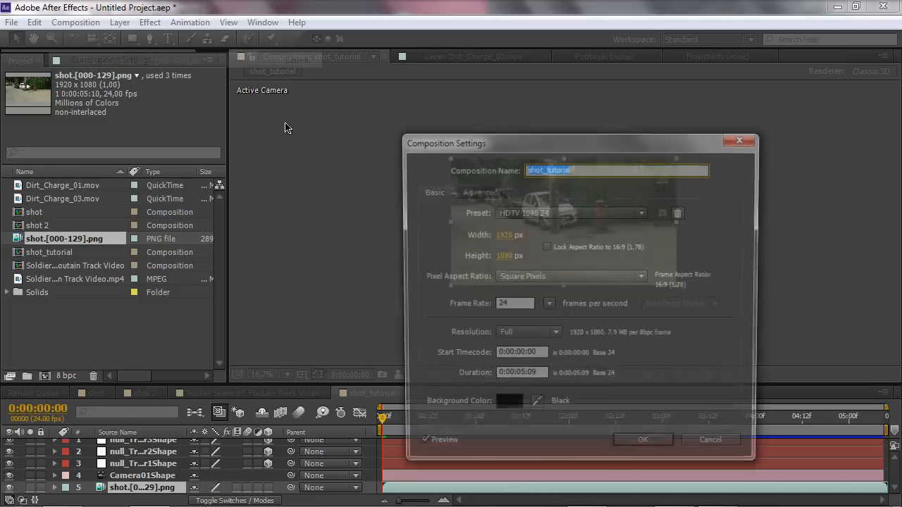
left_click(667, 449)
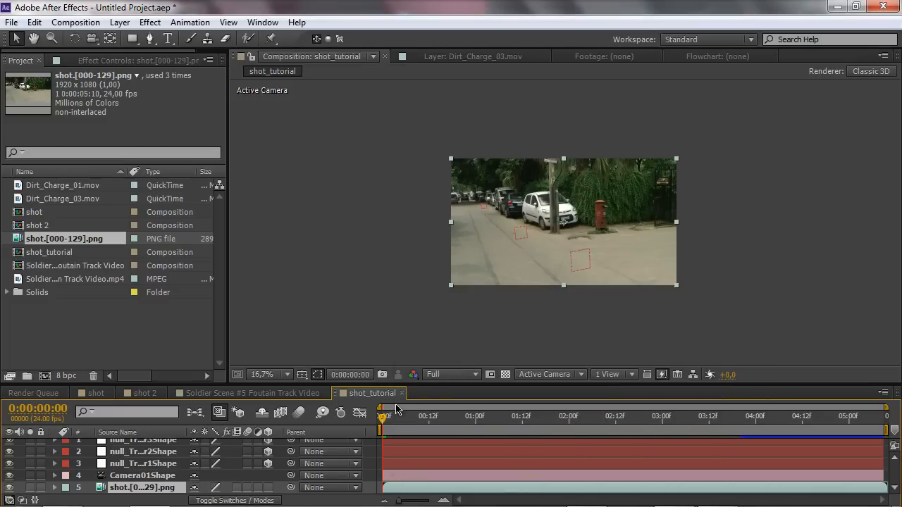
Fit the composition view up to 100% and preview the shot to check the nulls against the road.
key("space")
key("space")
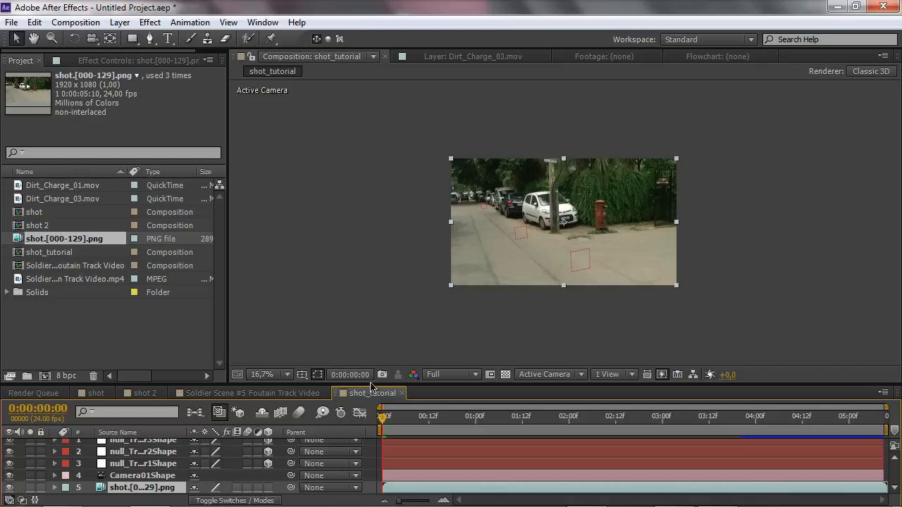
left_click(272, 374)
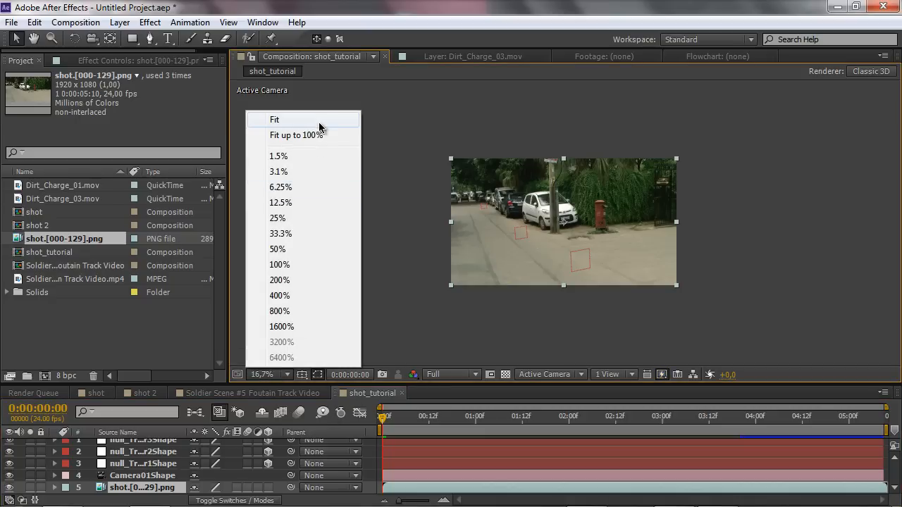
left_click(310, 134)
left_click_drag(383, 423, 312, 446)
Preview the Dirt_Charge_03.mov footage and add it to shot_tutorial directly above the shot.[000-129].png layer.
left_click(159, 346)
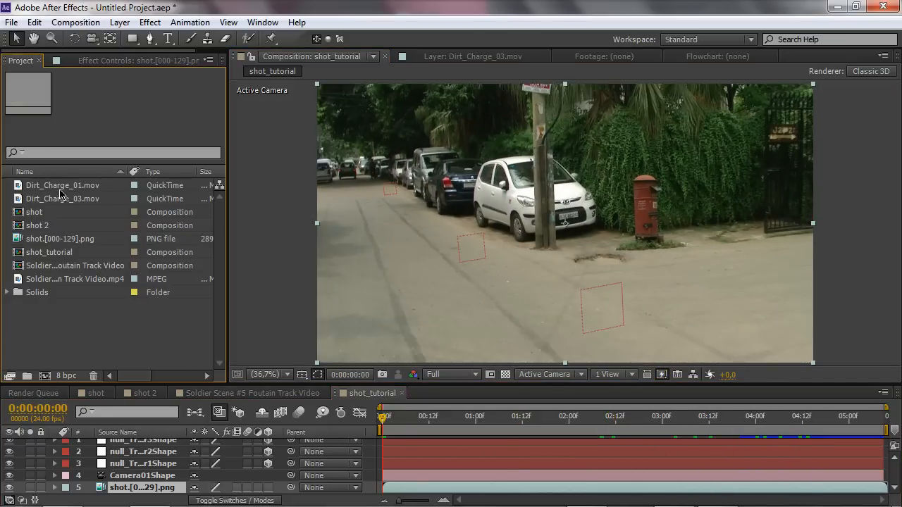
left_click(69, 200)
double_click(70, 202)
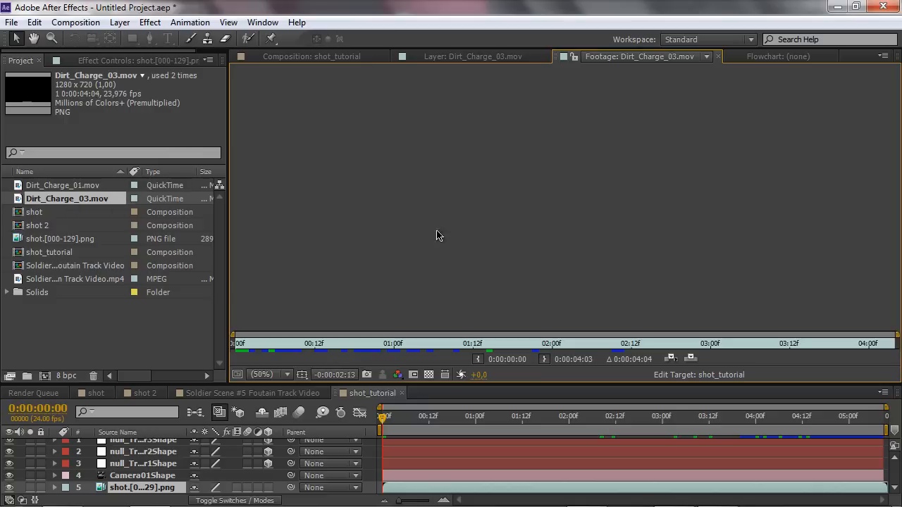
mouse_move(244, 341)
left_mouse_down()
mouse_move(387, 341)
mouse_move(235, 344)
left_mouse_up()
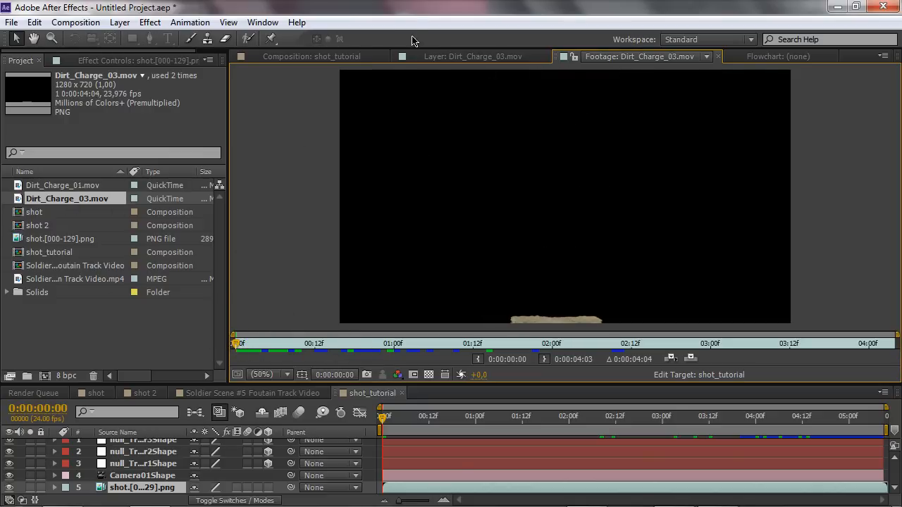
left_click_drag(58, 202, 135, 484)
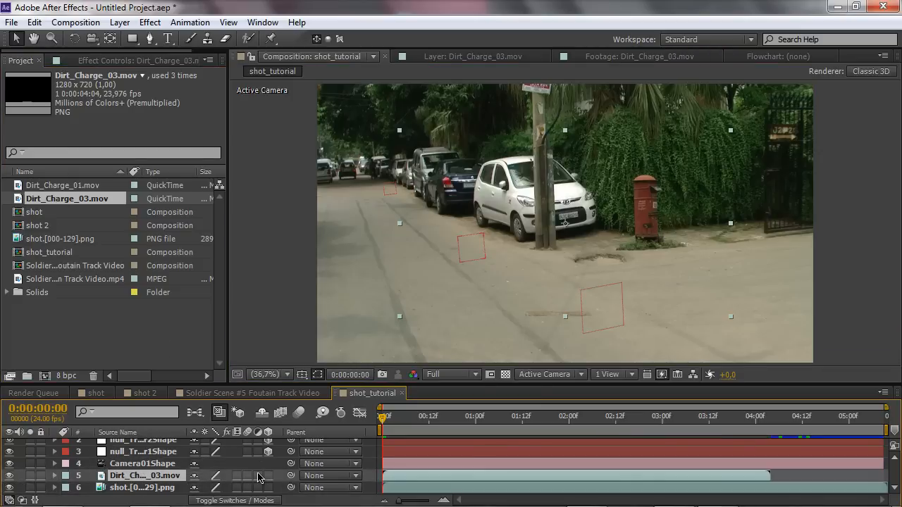
Draw a rectangular mask across the lower edge of the Dirt_Charge_03.mov layer and set its mode to Subtract.
double_click(115, 479)
key("q")
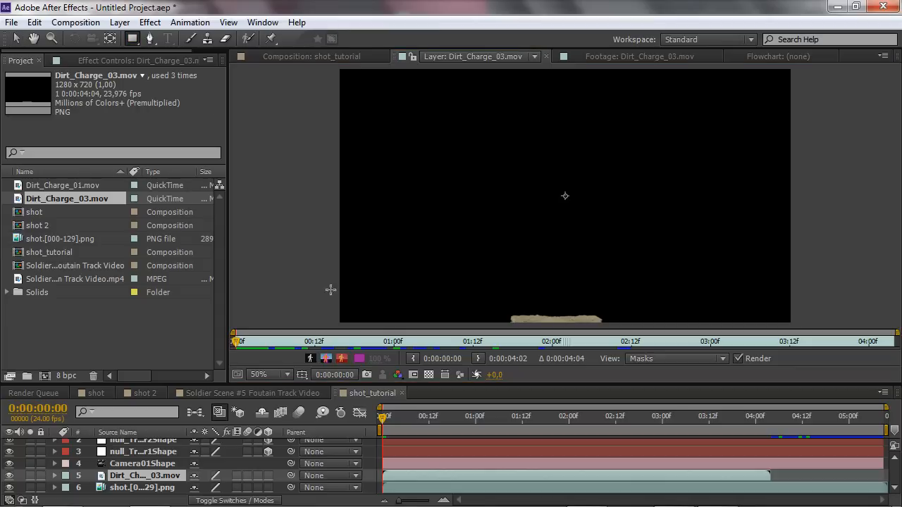
middle_click_drag(422, 202, 432, 154)
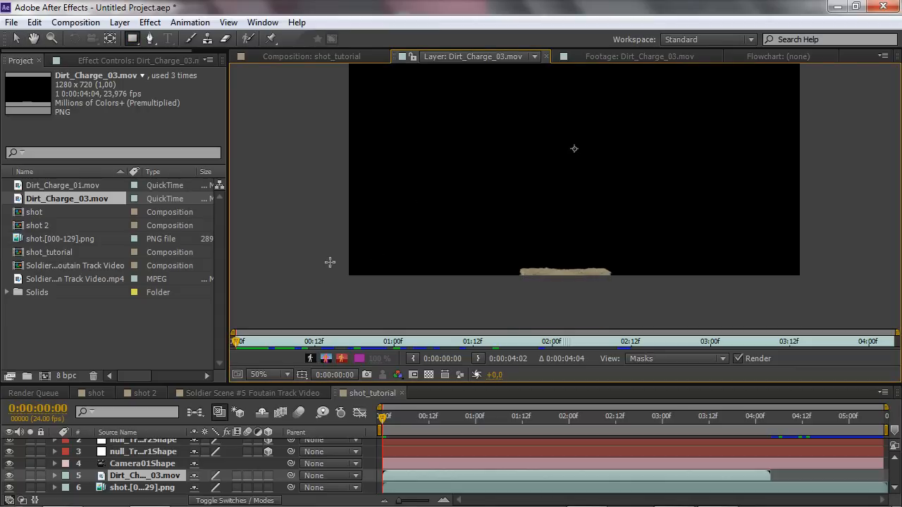
mouse_move(337, 265)
left_mouse_down()
mouse_move(795, 269)
mouse_move(834, 309)
left_mouse_up()
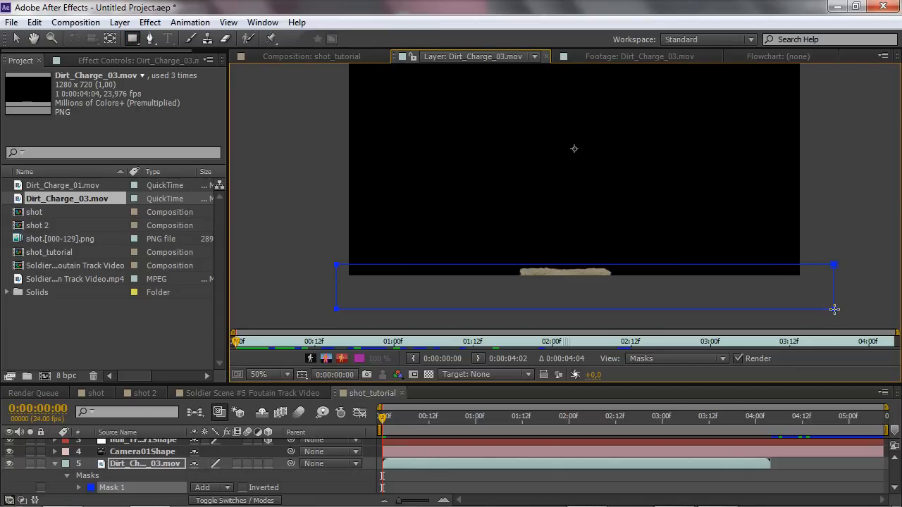
left_click(215, 488)
left_click(224, 410)
Feather Mask 1 by 27 pixels, raise its upper edge slightly and check the explosion's base in the layer and the composition.
key("m")
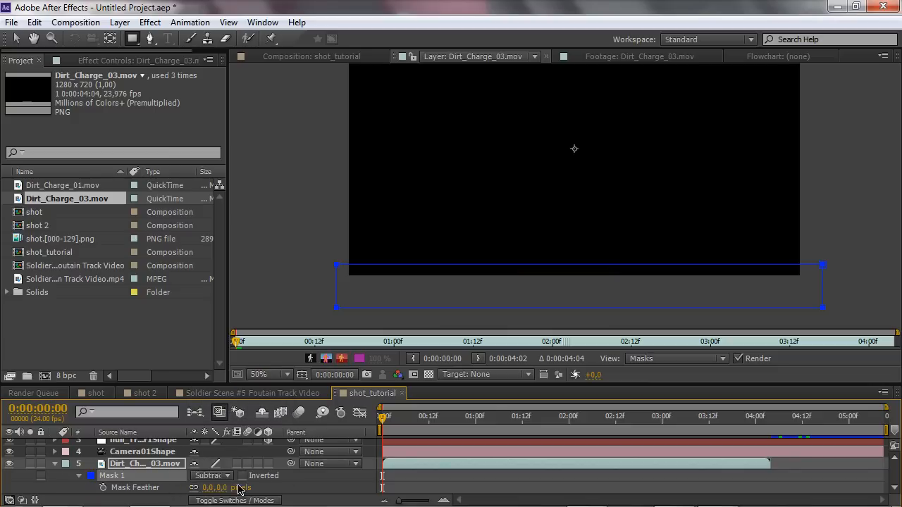
key("f")
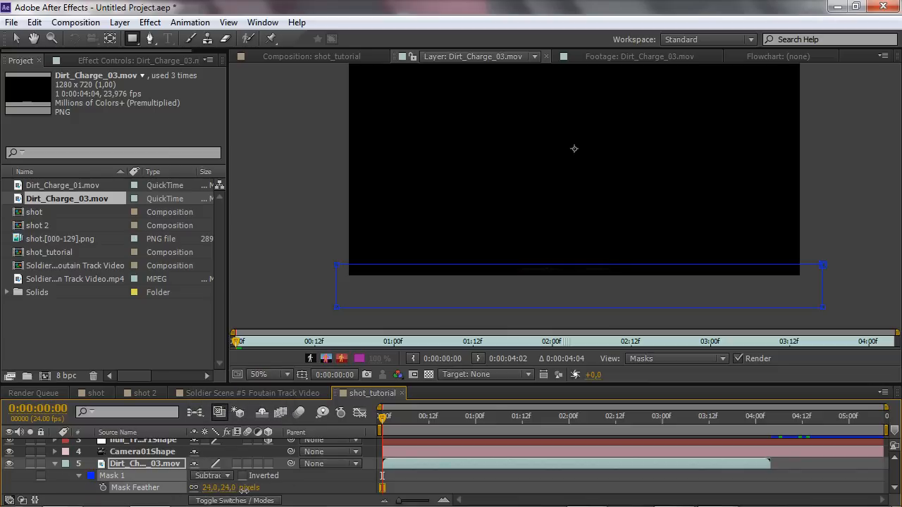
key("v")
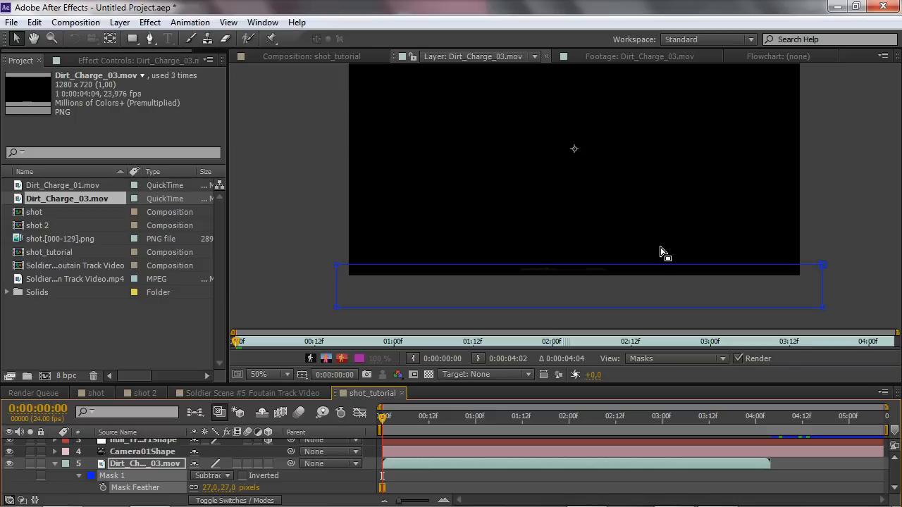
double_click(662, 266)
left_click_drag(580, 265, 581, 258)
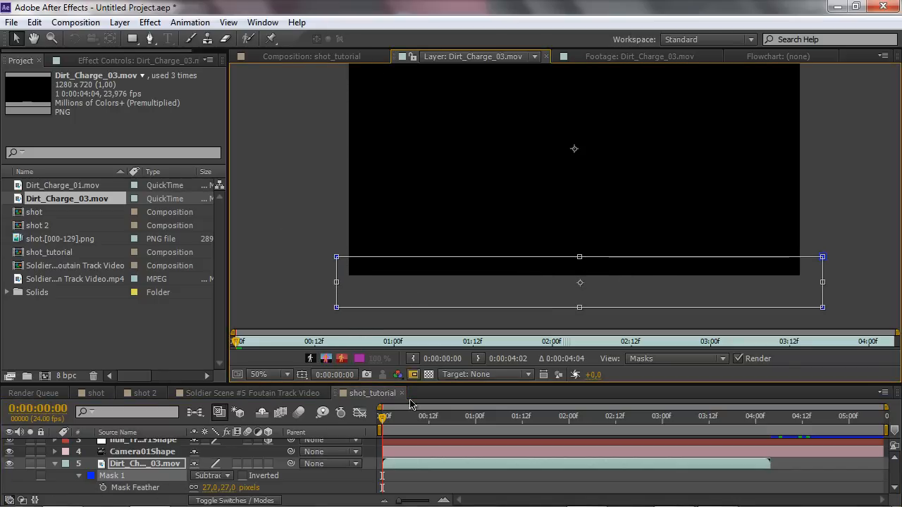
left_click_drag(239, 341, 308, 342)
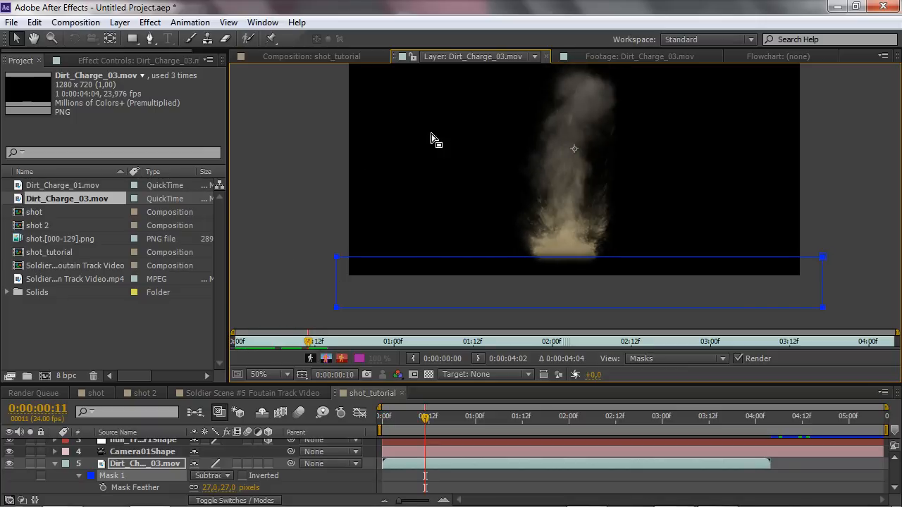
left_click(310, 57)
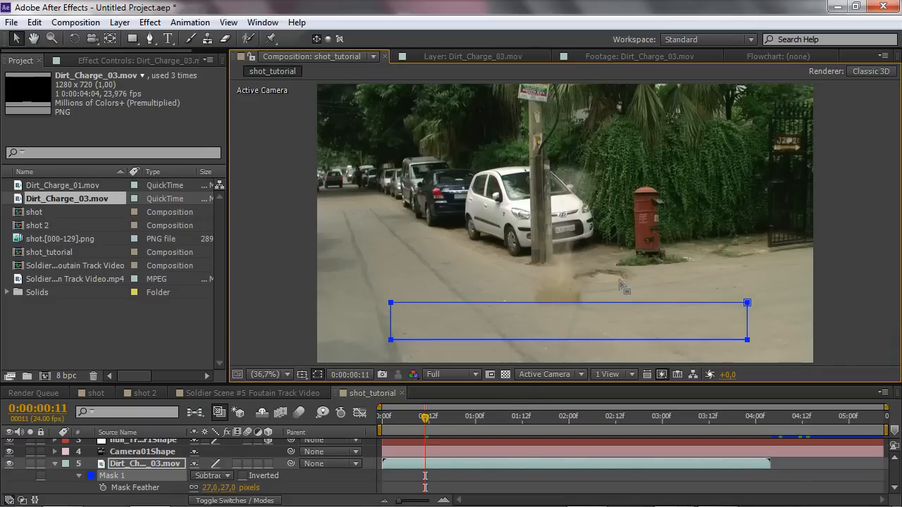
Collapse the explosion layer's properties and rename the null_Tracker3Shape layer as Daleko.
left_click(55, 463)
left_click(139, 450)
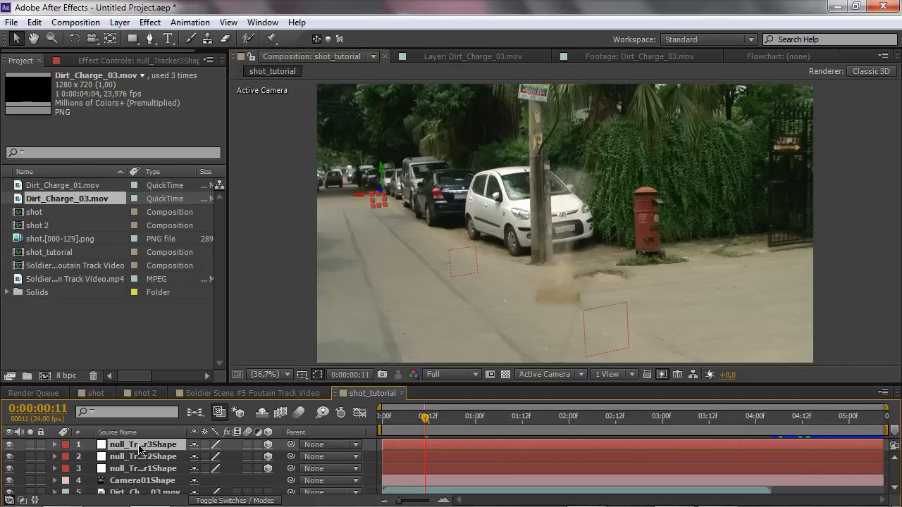
key("Return")
type("Daleko")
key("Return")
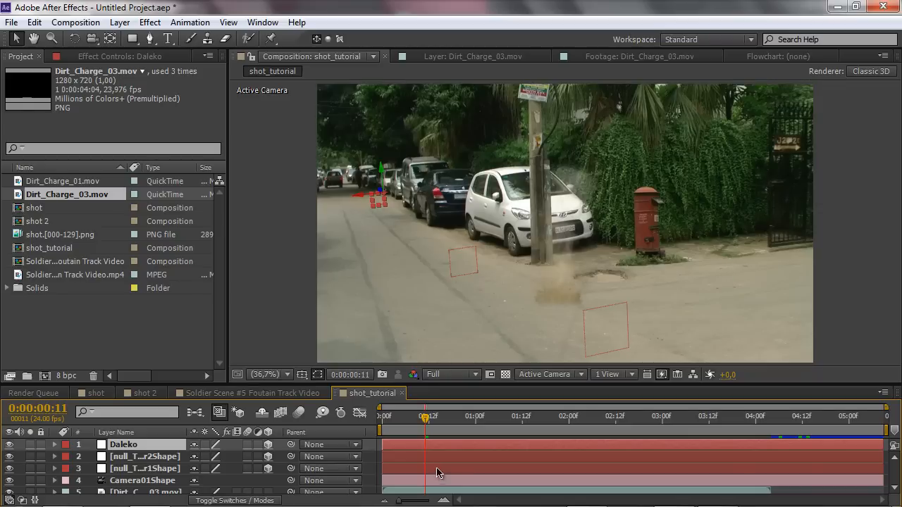
Make the Dirt_Charge_03.mov layer 3D and parent it to the Daleko null at the null's location.
scroll(225, 487, "down", 1)
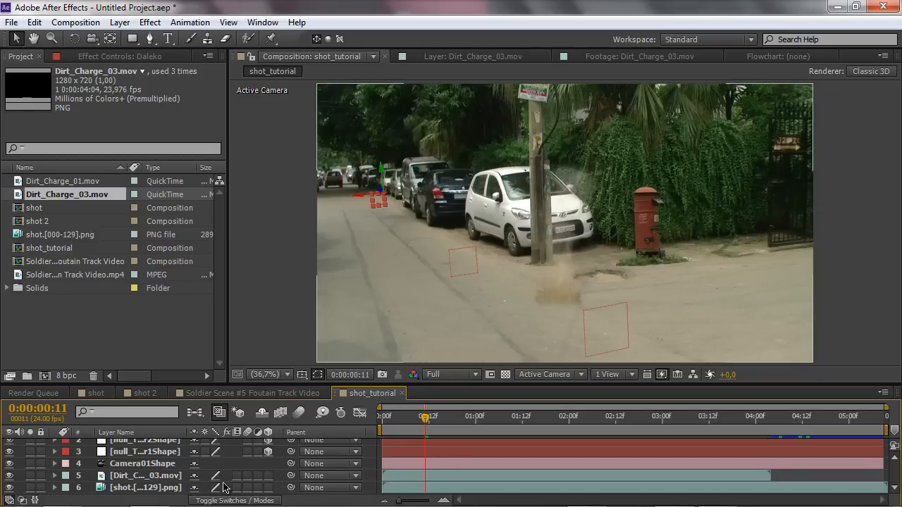
left_click(176, 482)
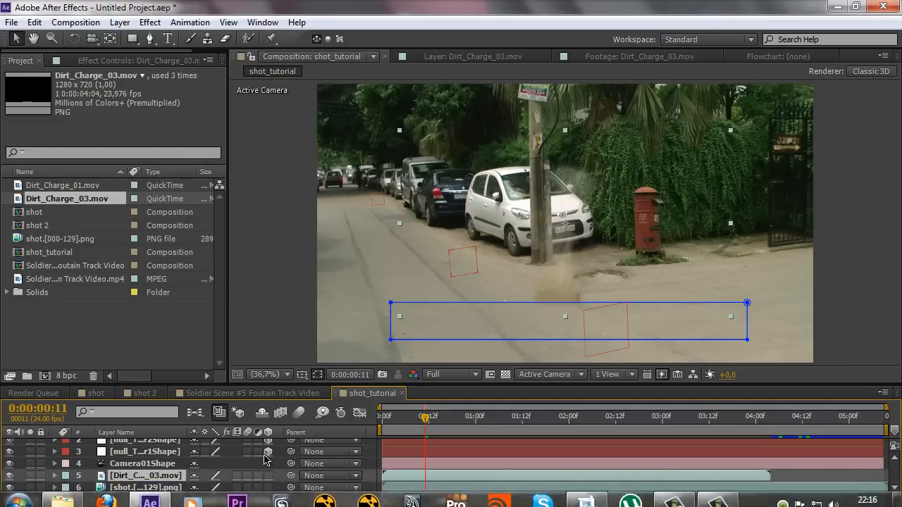
left_click(267, 476)
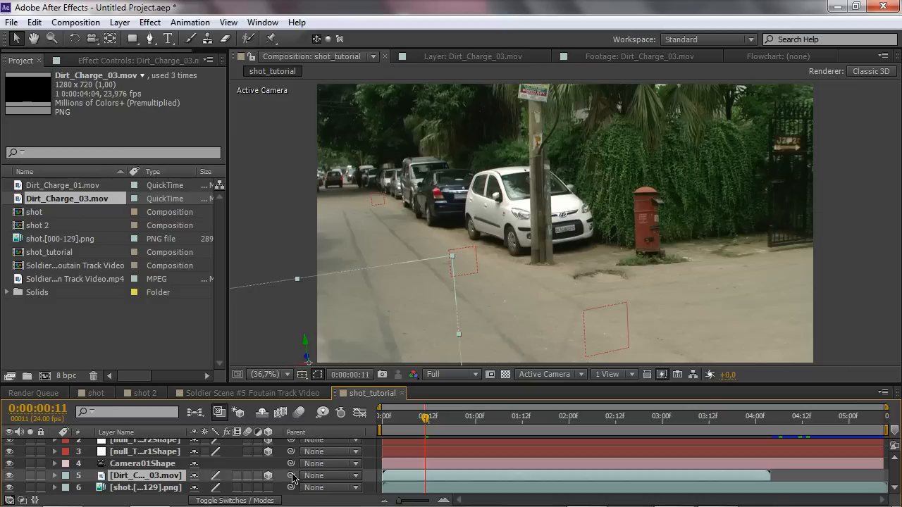
left_click_drag(291, 478, 138, 445)
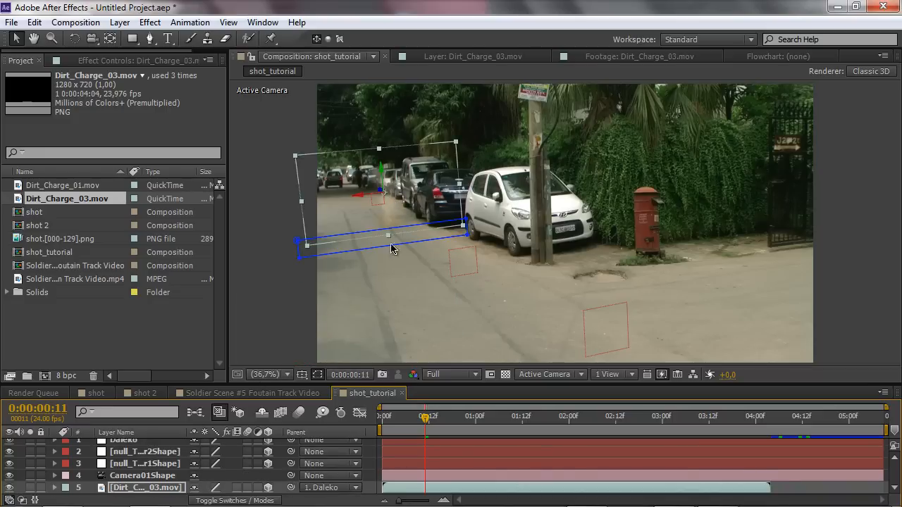
left_click_drag(425, 419, 448, 418)
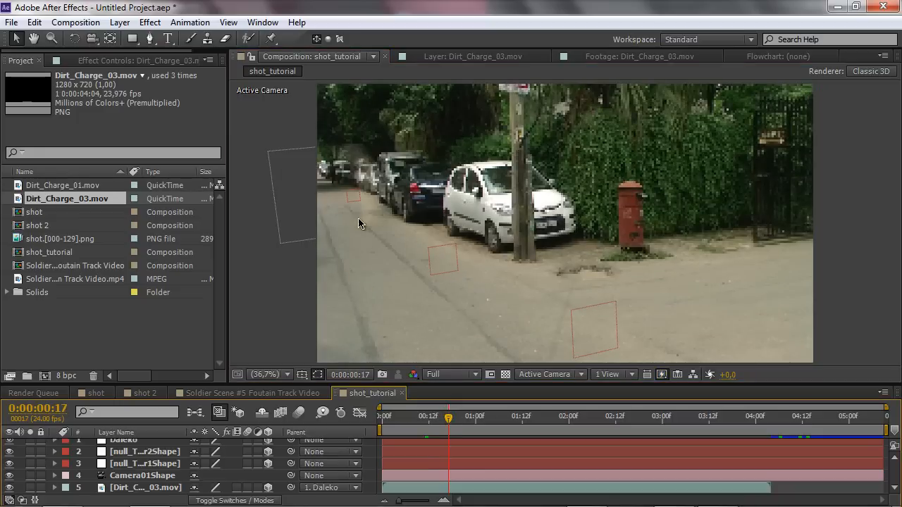
Scale the Dirt_Charge_03.mov layer to 95.8%, push it deeper down the road and check it across several frames.
scroll(159, 467, "down", 1)
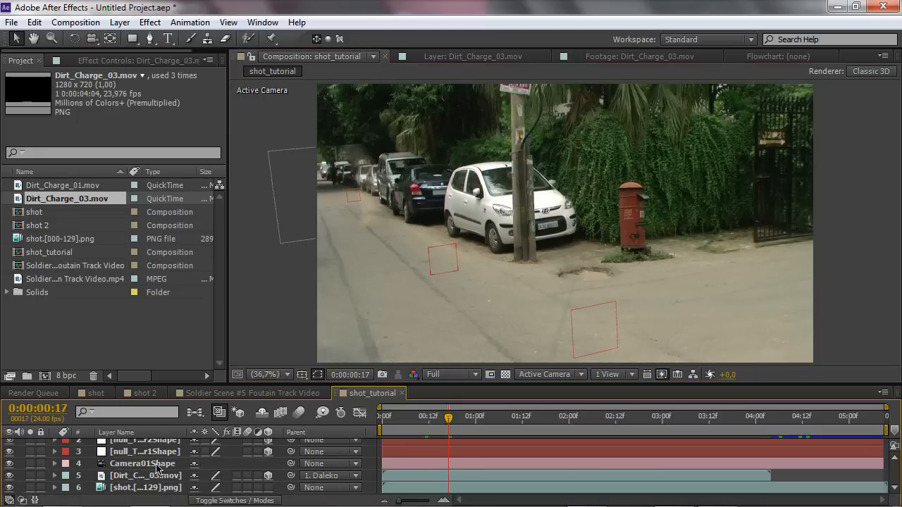
left_click(154, 477)
key("s")
mouse_move(436, 141)
left_mouse_down()
mouse_move(451, 118)
mouse_move(439, 144)
mouse_move(430, 140)
left_mouse_up()
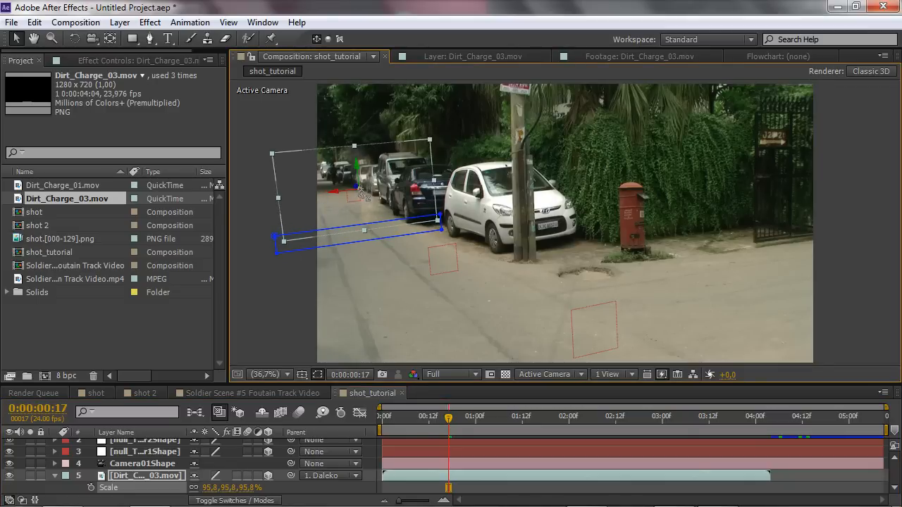
left_click_drag(359, 190, 330, 137)
left_click(267, 333)
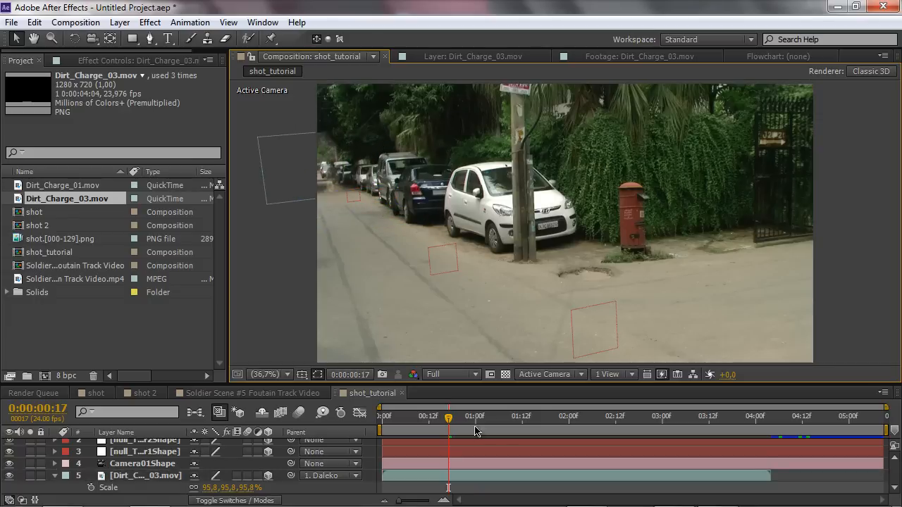
left_click_drag(448, 417, 421, 412)
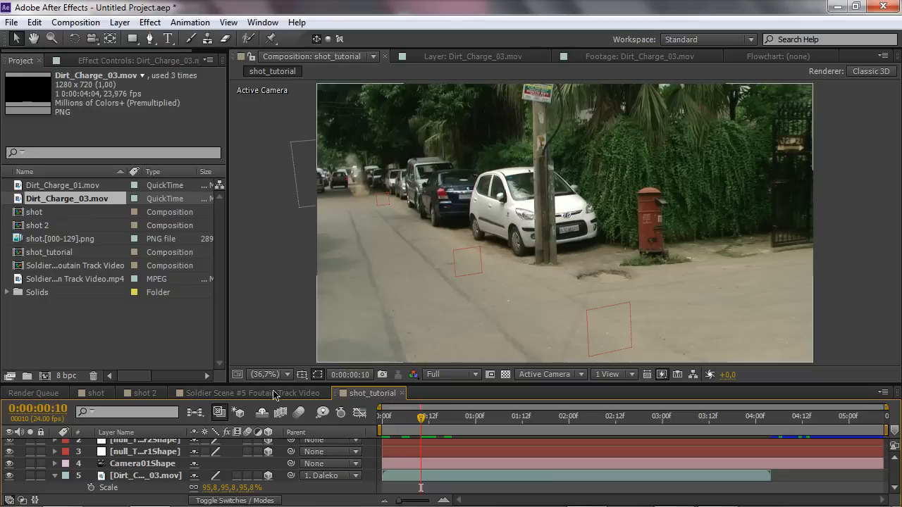
Bring the distant explosion slightly closer, shift it sideways onto the road and check it back to the first frame.
left_click(160, 472)
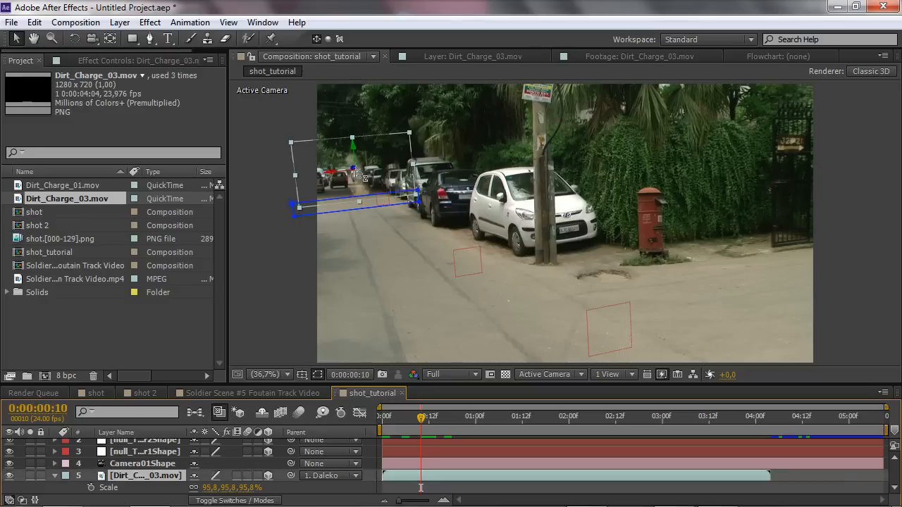
left_click_drag(365, 178, 376, 191)
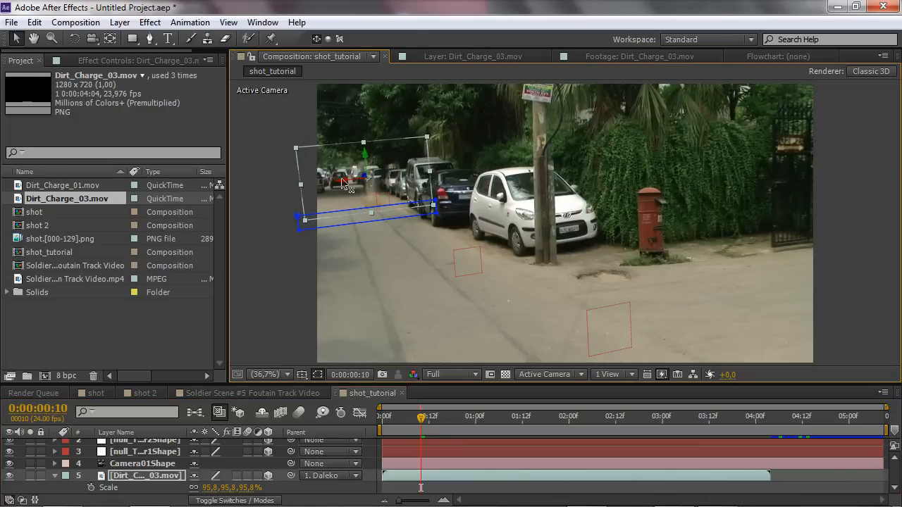
left_click_drag(342, 179, 339, 179)
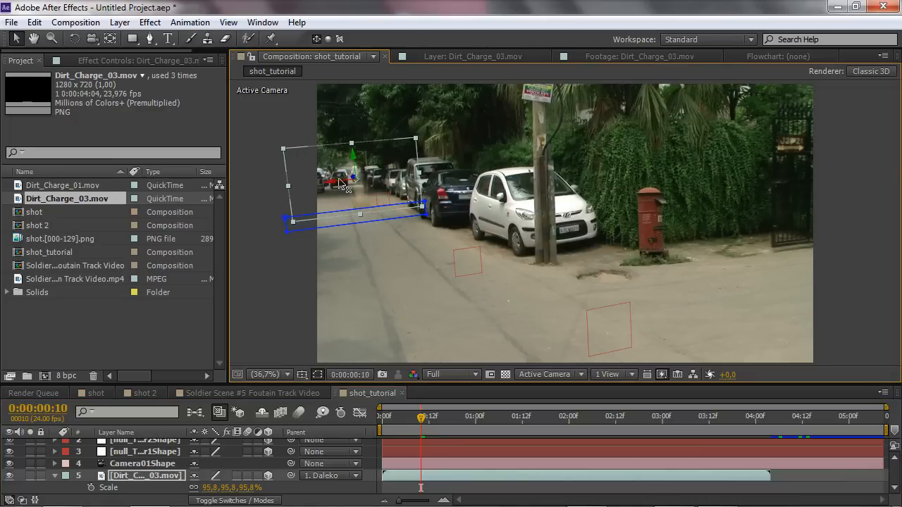
left_click(293, 313)
left_click_drag(419, 417, 355, 420)
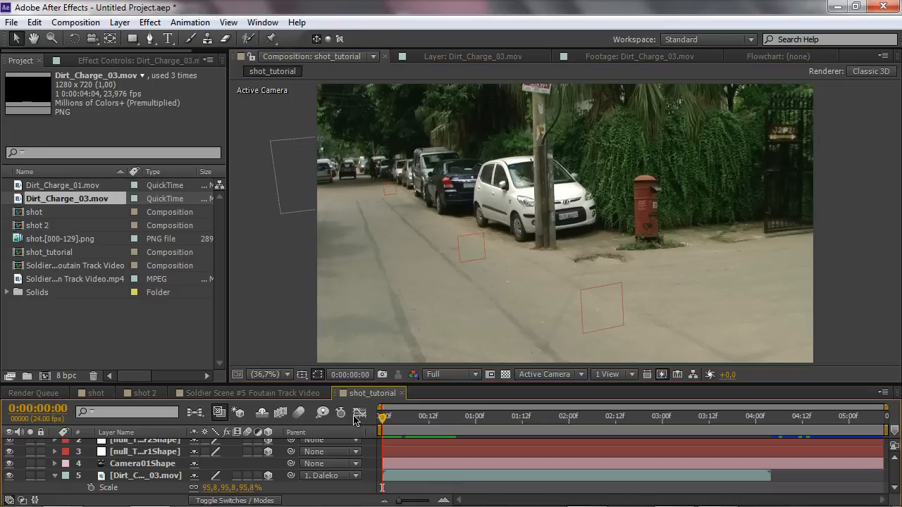
Duplicate the Dirt_Charge_03.mov layer and parent the copy to null_Tracker1Shape at that null's location.
left_click(150, 478)
key("ctrl+d")
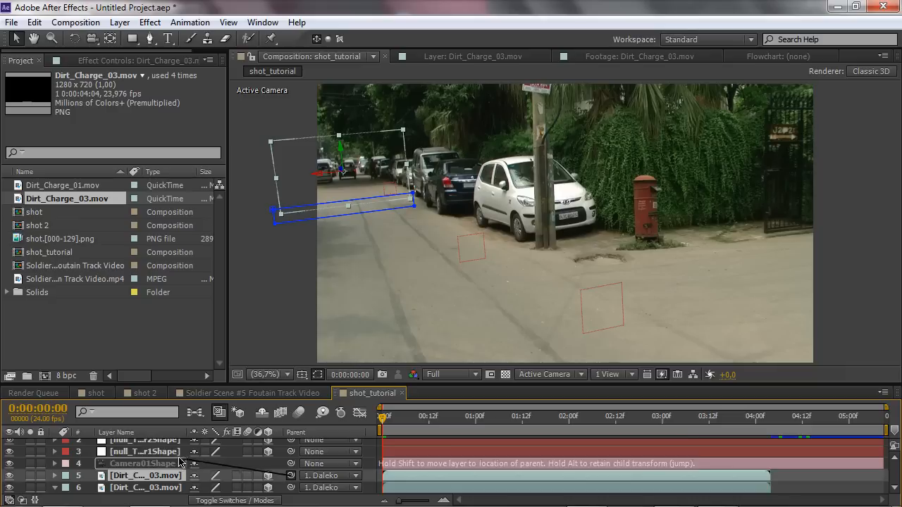
left_click_drag(166, 454, 167, 453)
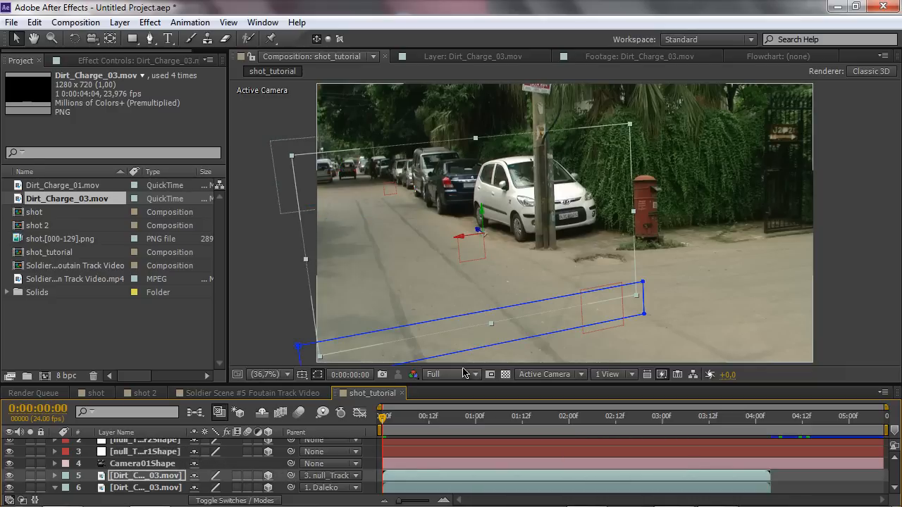
left_click_drag(384, 418, 410, 426)
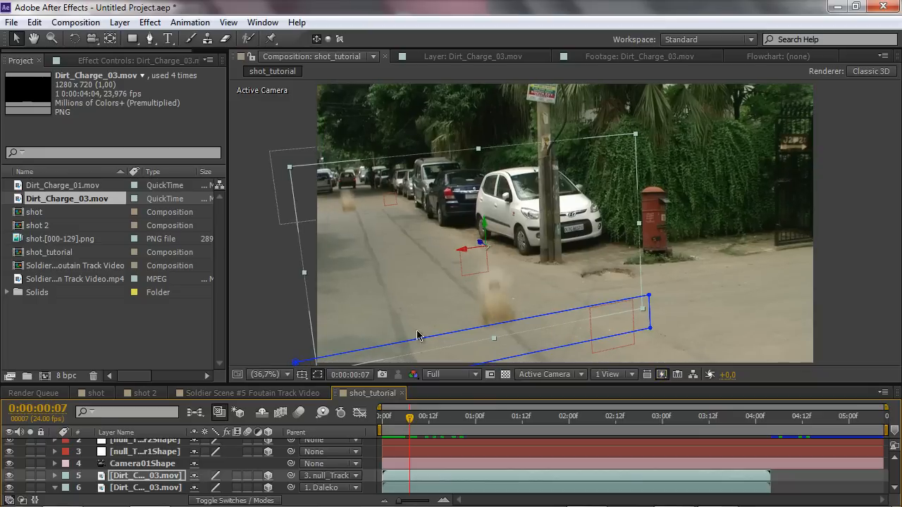
Scale the duplicated explosion to 50%, move it beside the white car and check it along the timeline.
key("s")
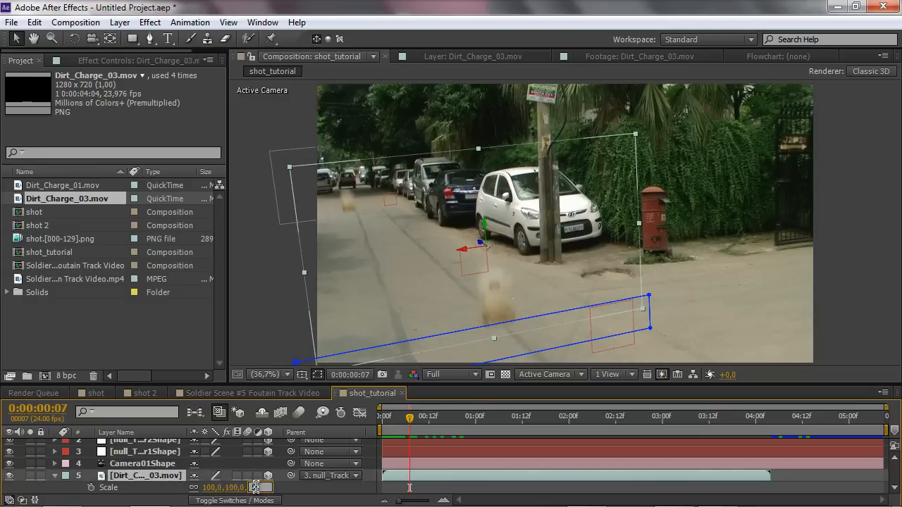
type("50")
key("Return")
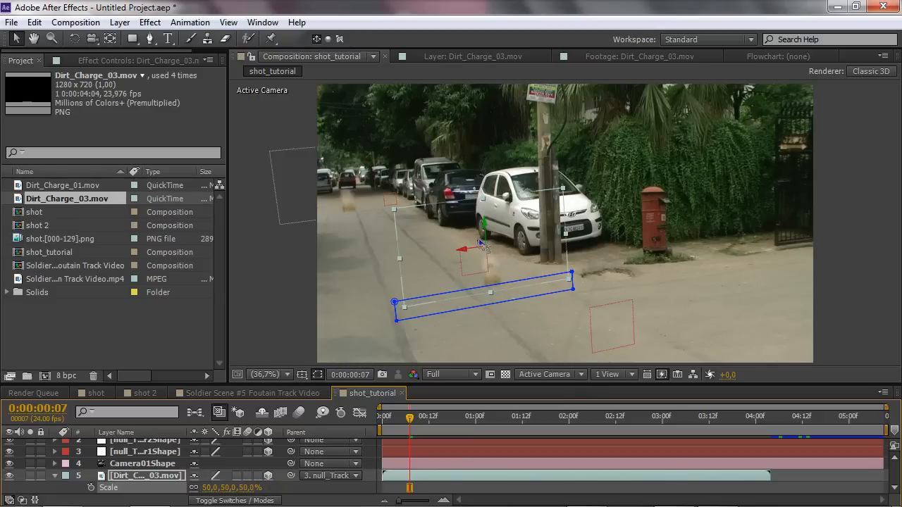
left_click_drag(482, 243, 503, 255)
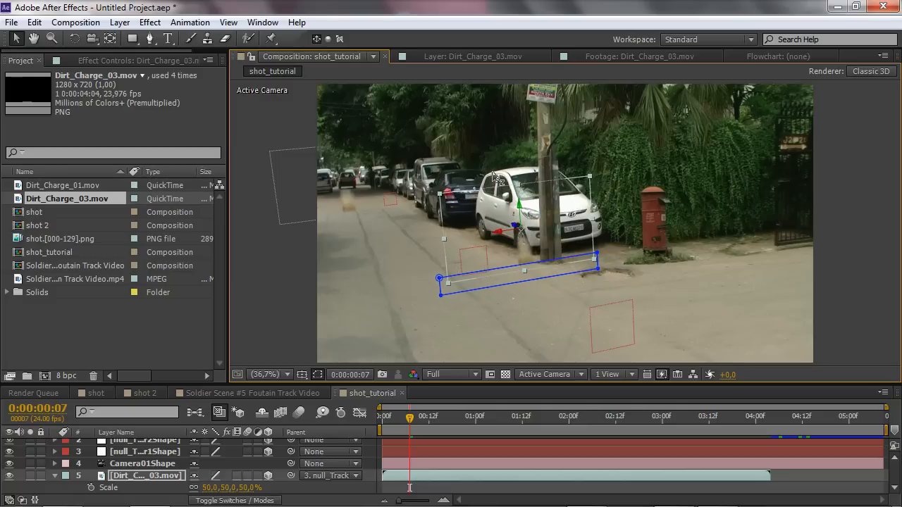
left_click_drag(410, 420, 491, 412)
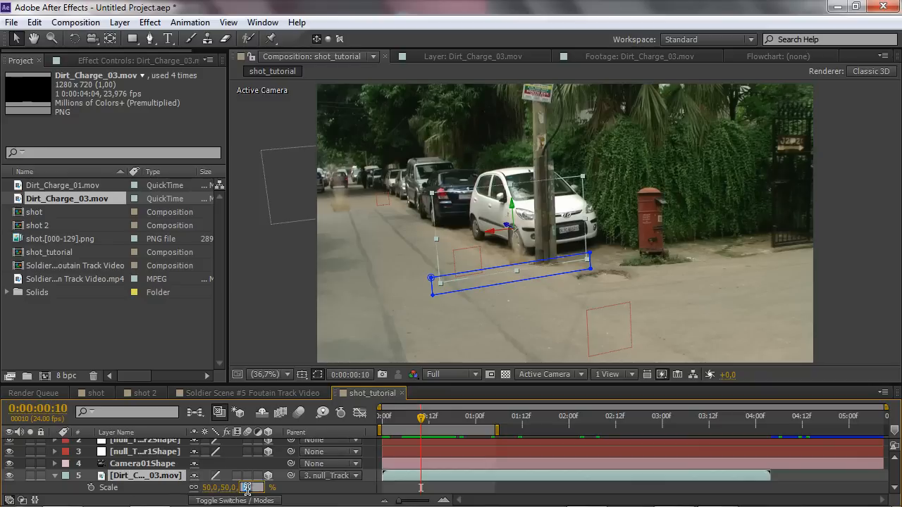
Set the duplicated explosion's scale to 100% and reposition it in depth and sideways beside the white car's front wheel.
key("Return")
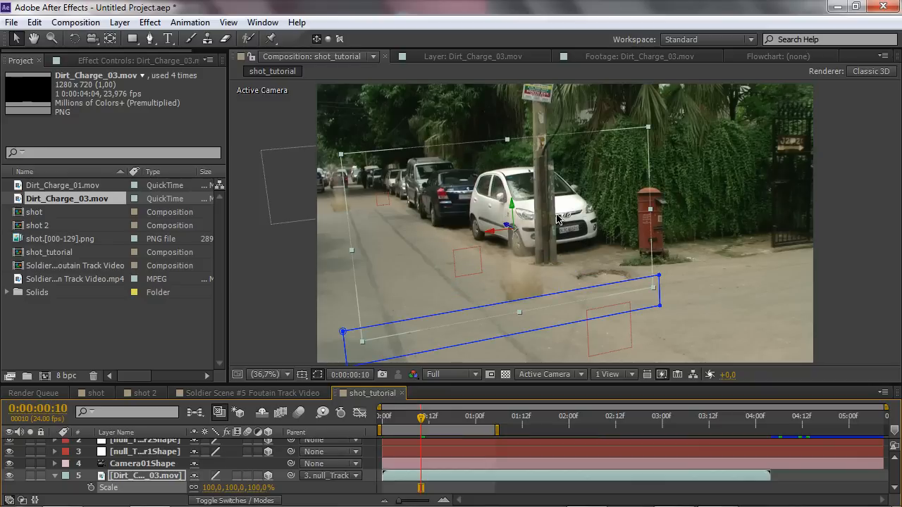
left_click_drag(512, 227, 401, 28)
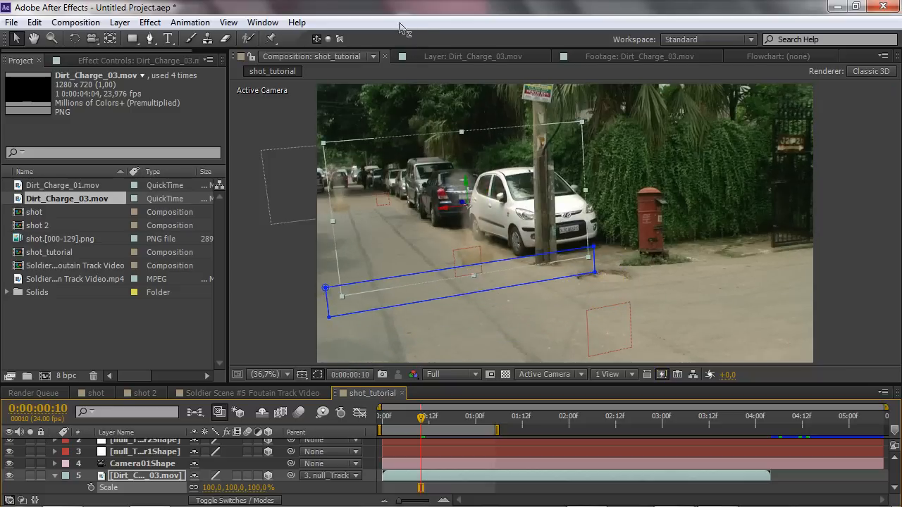
left_click_drag(440, 203, 518, 195)
left_click(182, 358)
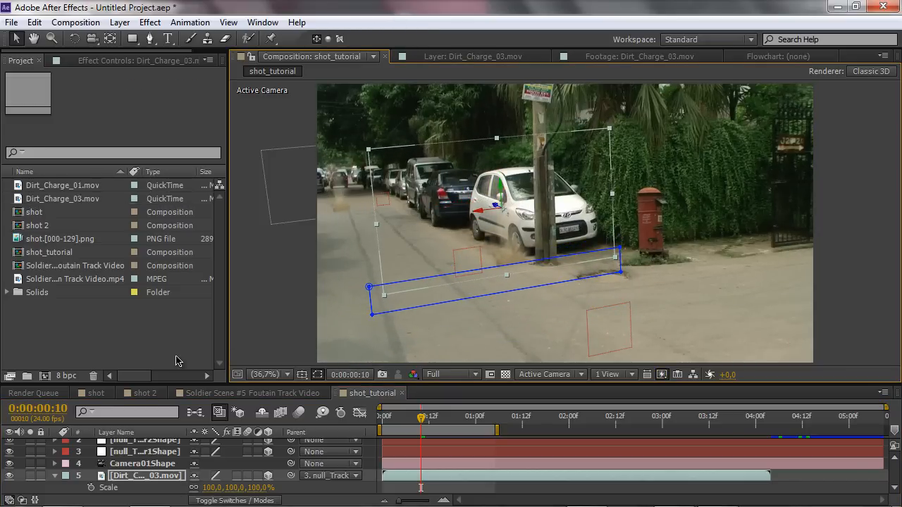
left_click(274, 354)
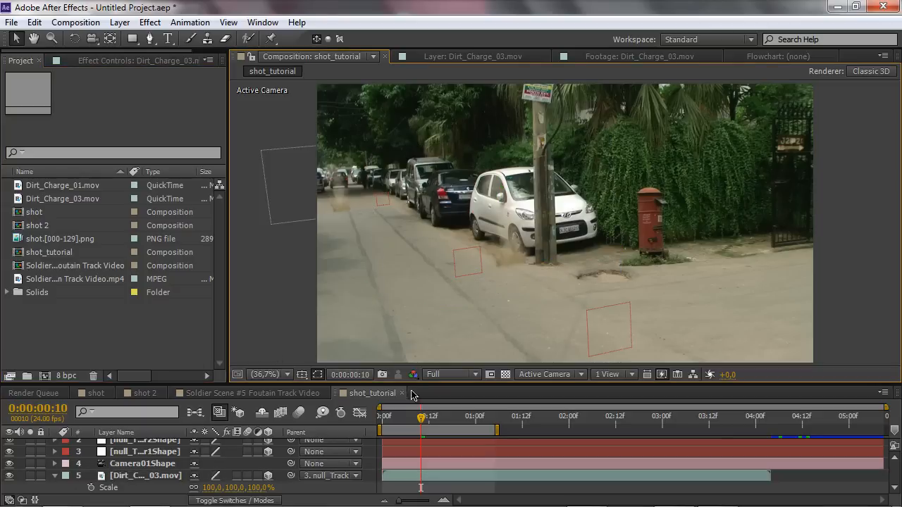